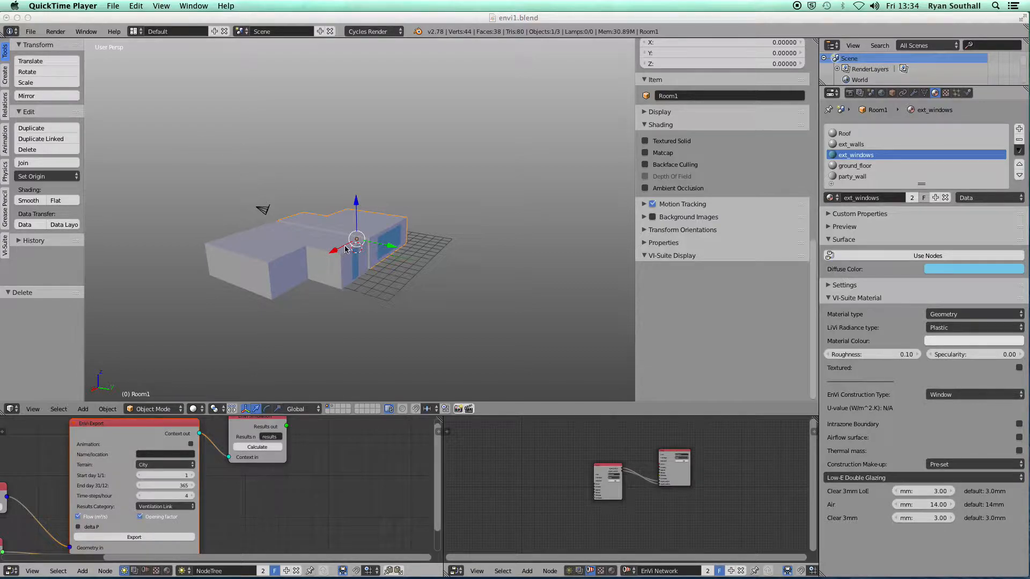
Orbit around the building to inspect both rooms' window sides
{"action": "left_click", "coordinate": [317, 273]}
{"action": "mouse_move", "coordinate": [316, 273]}
{"action": "middle_mouse_down"}
{"action": "mouse_move", "coordinate": [332, 262]}
{"action": "mouse_move", "coordinate": [308, 263]}
{"action": "middle_mouse_up"}
{"action": "scroll", "coordinate": [343, 217], "scroll_direction": "up", "scroll_amount": 3}
{"action": "scroll", "coordinate": [343, 217], "scroll_direction": "down", "scroll_amount": 2}
{"action": "middle_click_drag", "start_coordinate": [373, 250], "coordinate": [374, 257]}
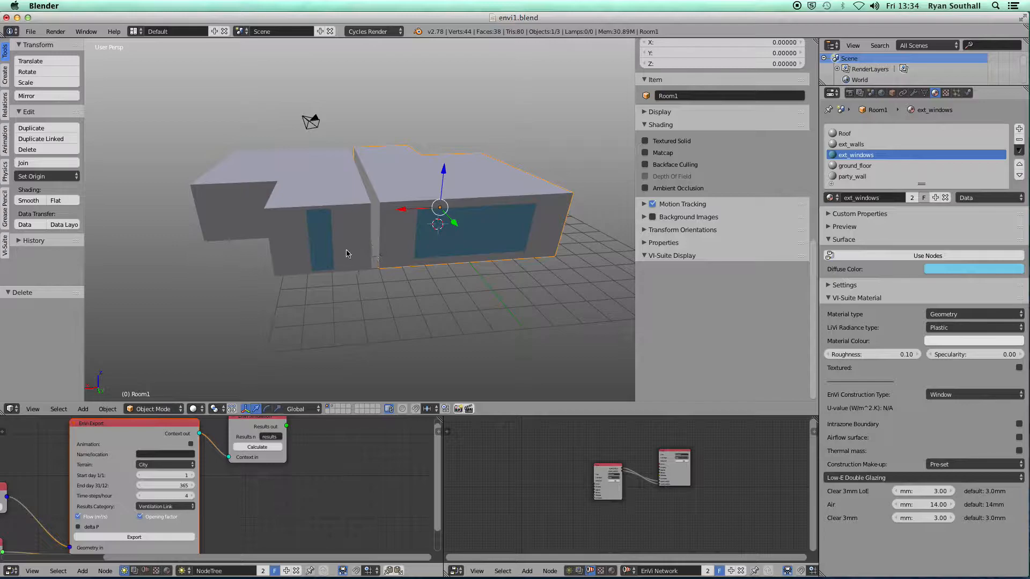
{"action": "middle_click_drag", "start_coordinate": [278, 241], "coordinate": [352, 282]}
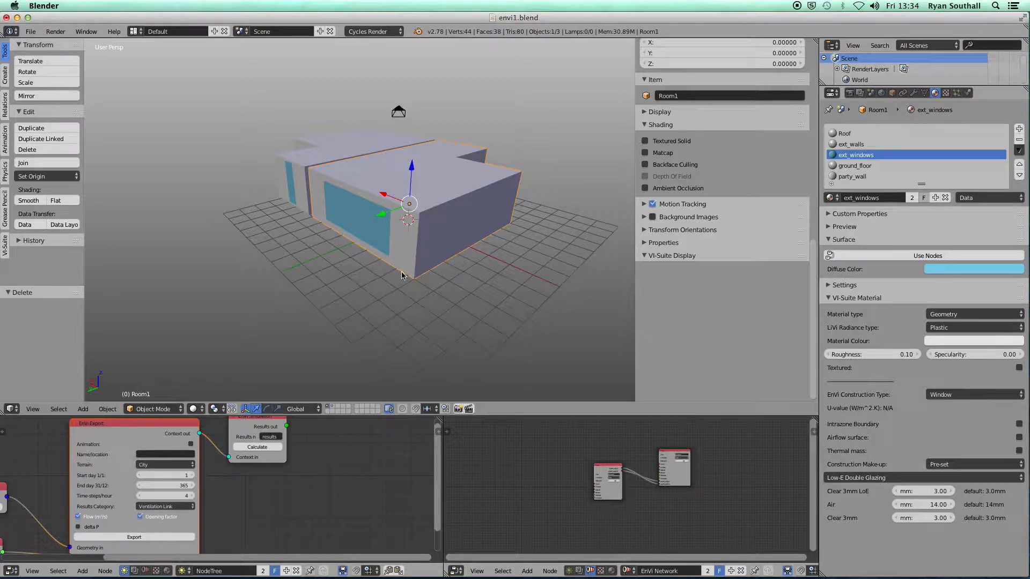
{"action": "middle_click_drag", "start_coordinate": [466, 257], "coordinate": [460, 263]}
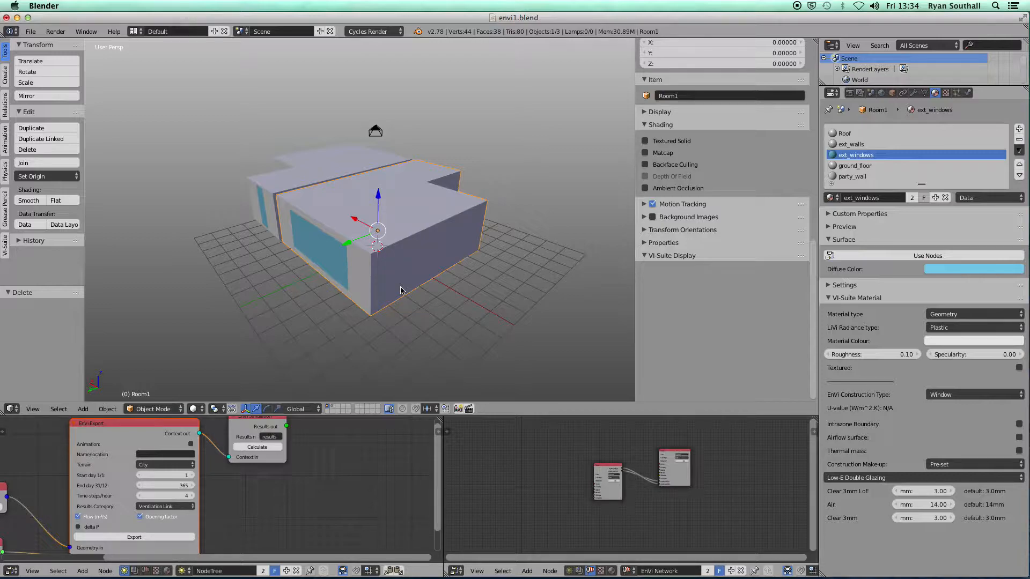
{"action": "middle_click_drag", "start_coordinate": [327, 251], "coordinate": [388, 260]}
{"action": "middle_click_drag", "start_coordinate": [299, 292], "coordinate": [344, 247]}
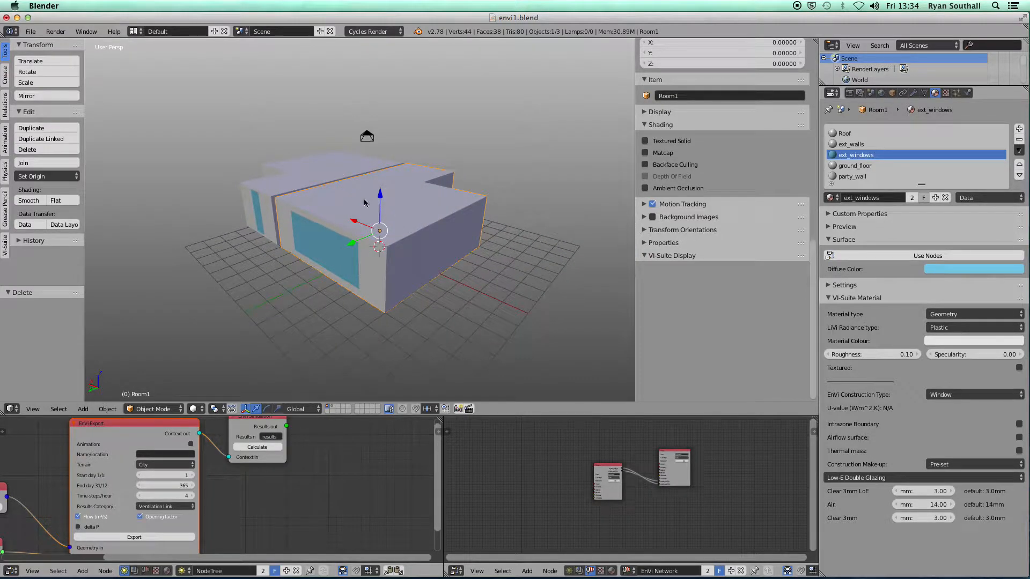
{"action": "middle_click_drag", "start_coordinate": [332, 212], "coordinate": [382, 274]}
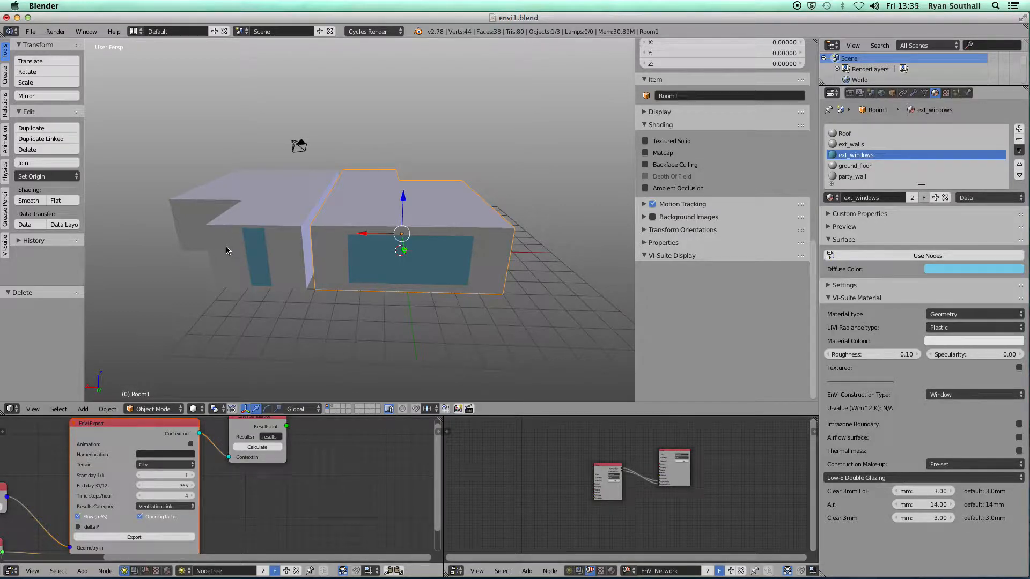
{"action": "middle_click_drag", "start_coordinate": [227, 248], "coordinate": [263, 249]}
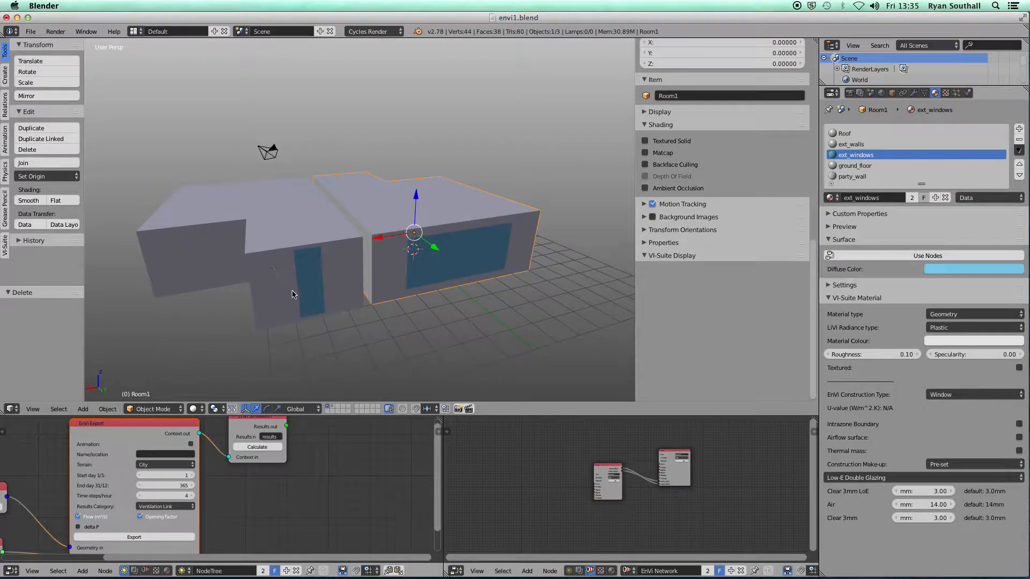
{"action": "mouse_move", "coordinate": [311, 293]}
{"action": "middle_mouse_down"}
{"action": "mouse_move", "coordinate": [344, 287]}
{"action": "mouse_move", "coordinate": [324, 294]}
{"action": "middle_mouse_up"}
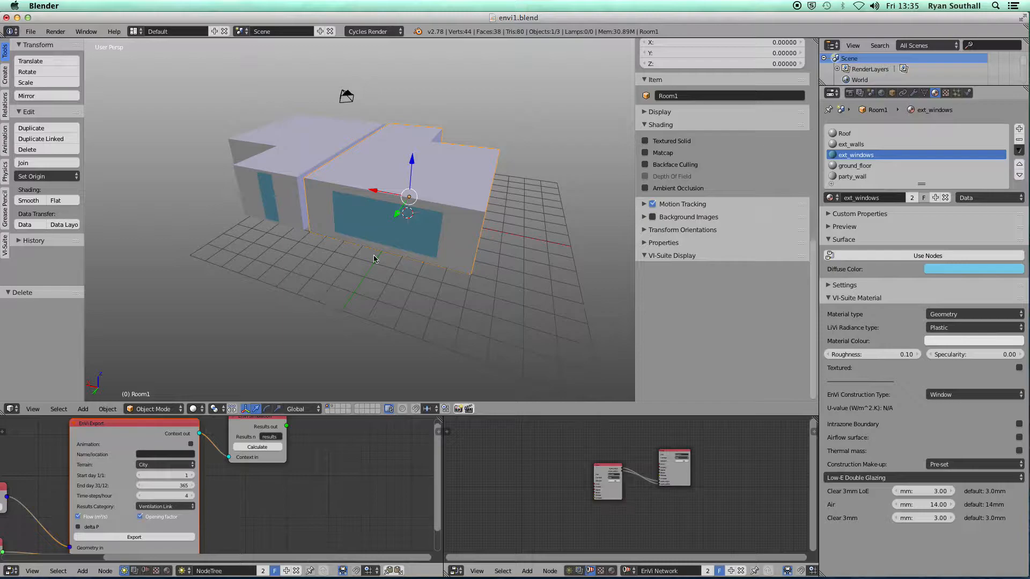
{"action": "middle_click_drag", "start_coordinate": [386, 216], "coordinate": [378, 219]}
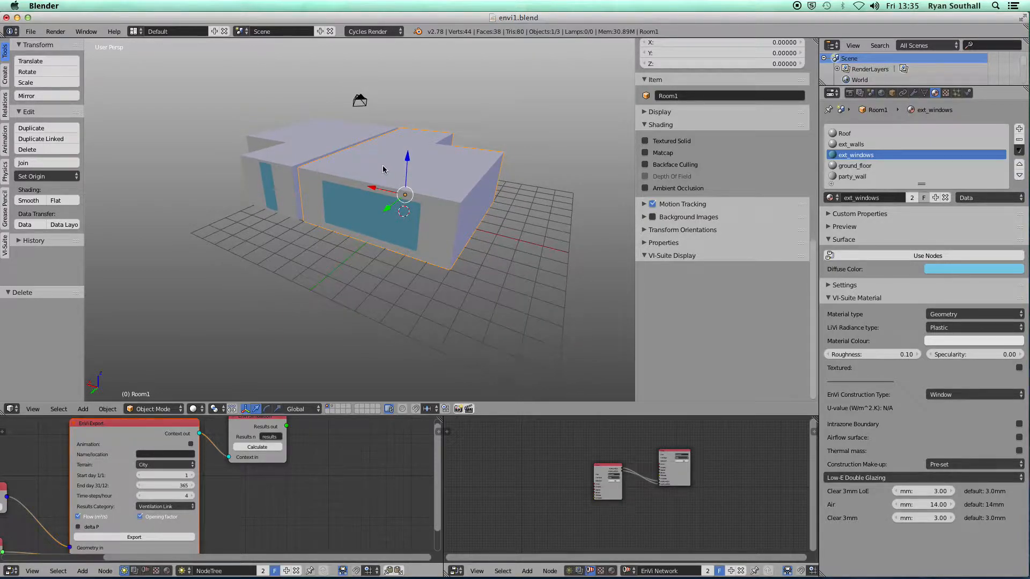
Inspect the selected window face in Edit Mode, then return to Object Mode
{"action": "key", "text": "Tab"}
{"action": "middle_click_drag", "start_coordinate": [380, 185], "coordinate": [468, 179]}
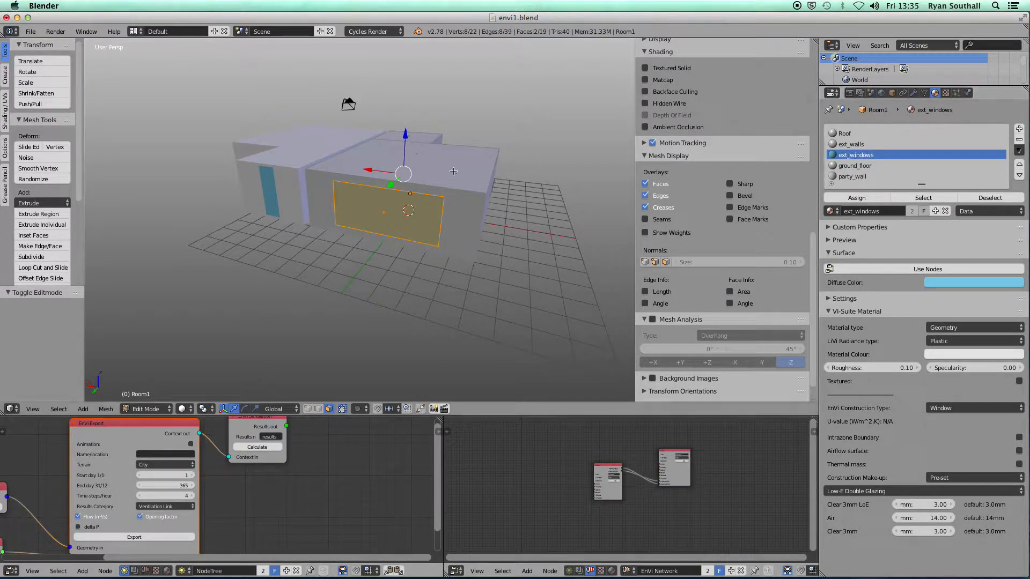
{"action": "key", "text": "Tab"}
Enable Airflow surface on the ext_windows material in the VI-Suite Material panel
{"action": "middle_click_drag", "start_coordinate": [436, 204], "coordinate": [467, 211]}
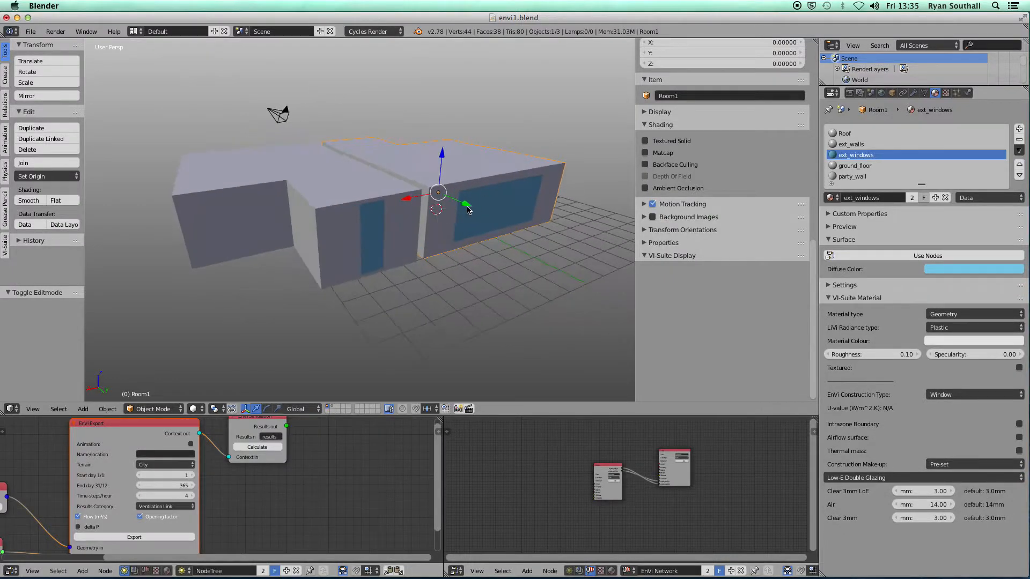
{"action": "middle_click_drag", "start_coordinate": [369, 226], "coordinate": [472, 231]}
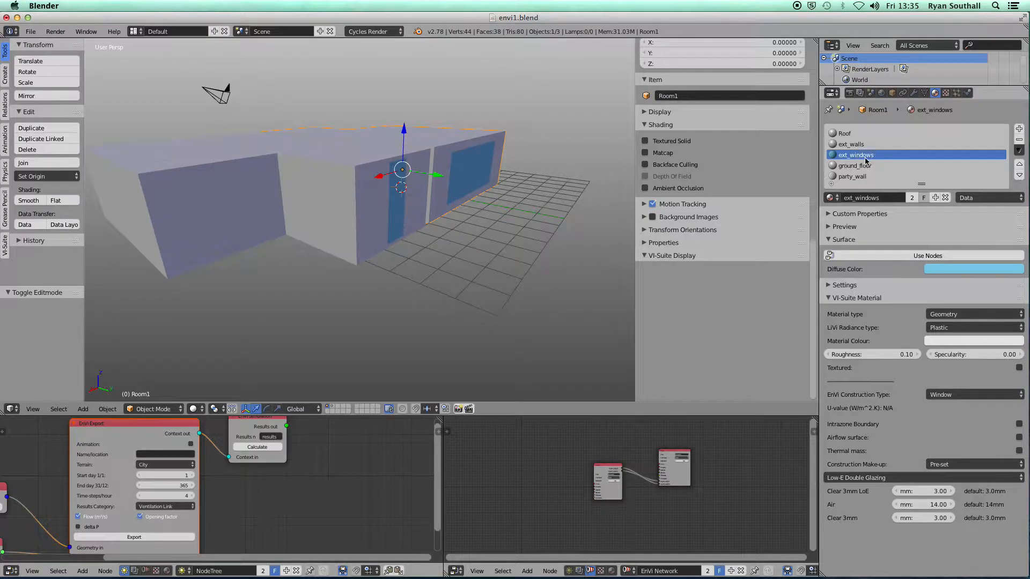
{"action": "left_click", "coordinate": [1020, 438]}
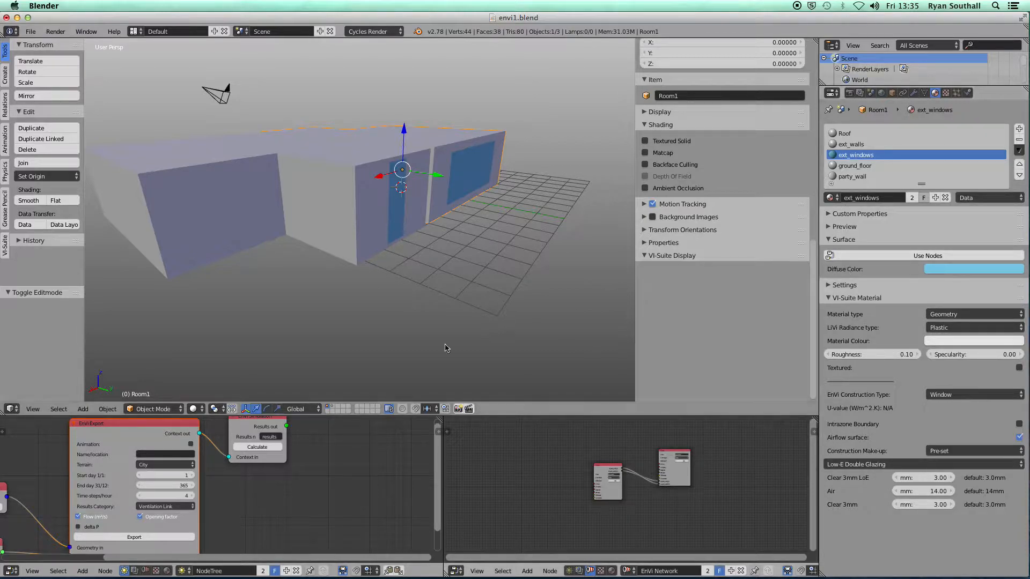
Set the EnVi Export node's Results Category to Zone Thermal and export, which reports a Bad Zone node error
{"action": "key", "text": "ctrl+Up"}
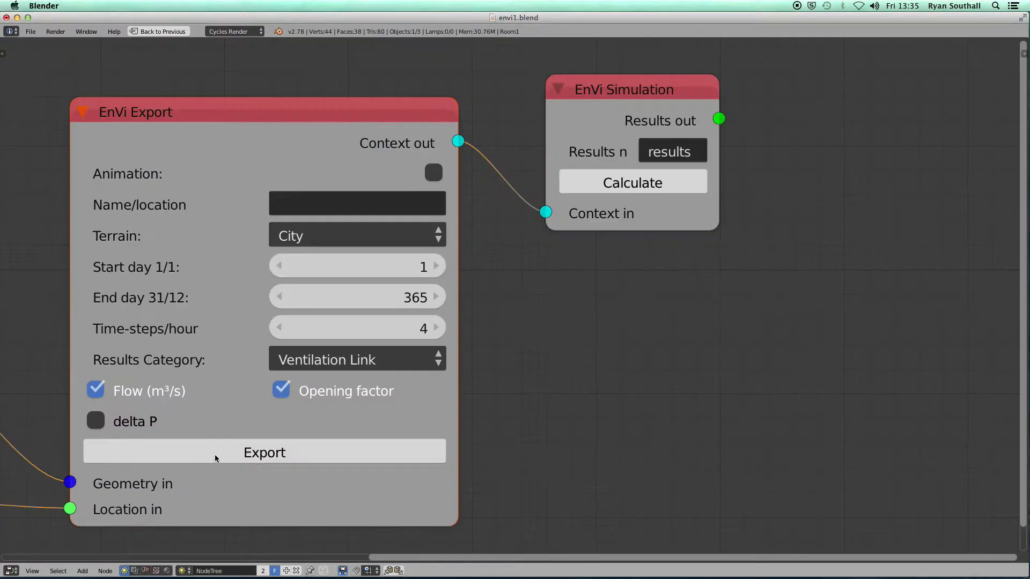
{"action": "middle_click_drag", "start_coordinate": [52, 402], "coordinate": [455, 301]}
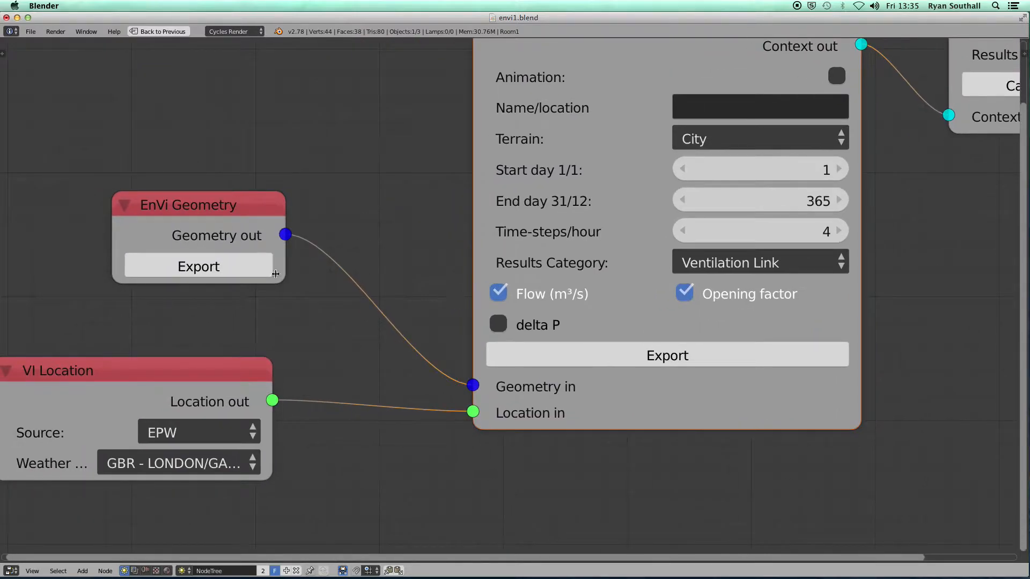
{"action": "middle_click_drag", "start_coordinate": [402, 253], "coordinate": [169, 305]}
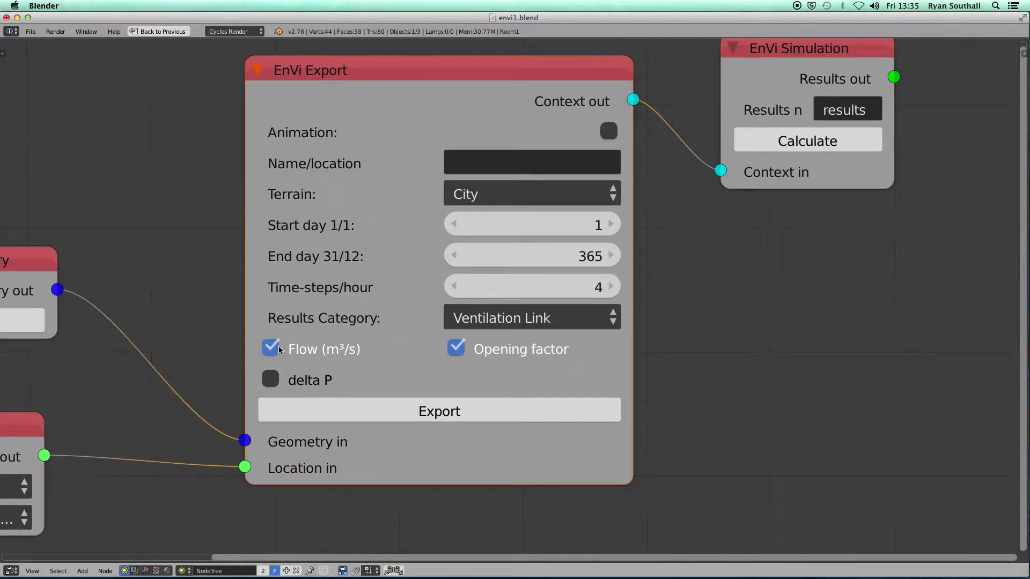
{"action": "left_click", "coordinate": [505, 319]}
{"action": "left_click", "coordinate": [271, 348]}
{"action": "left_click", "coordinate": [456, 349]}
{"action": "left_click", "coordinate": [477, 322]}
{"action": "left_click", "coordinate": [487, 288]}
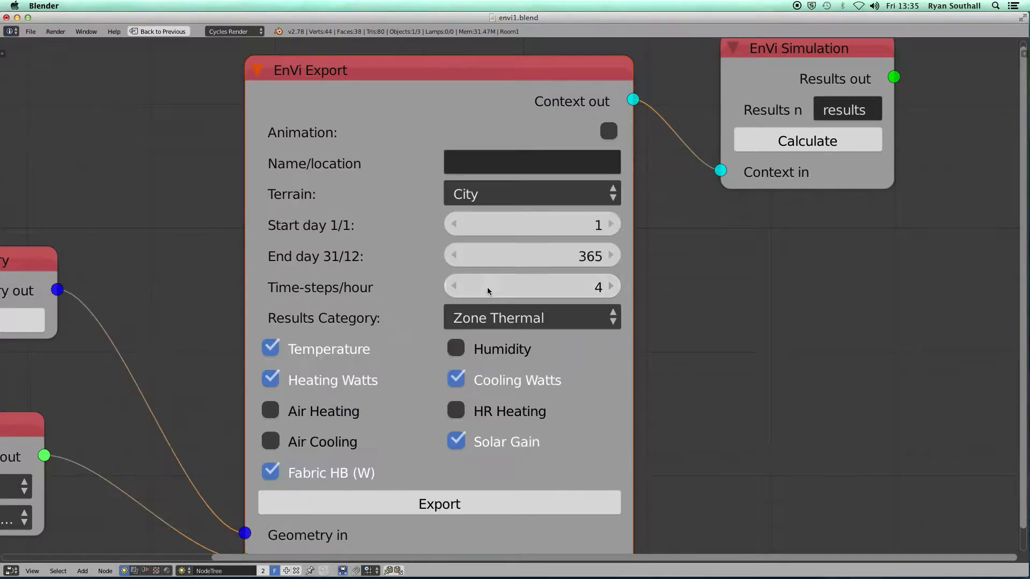
{"action": "left_click", "coordinate": [436, 496]}
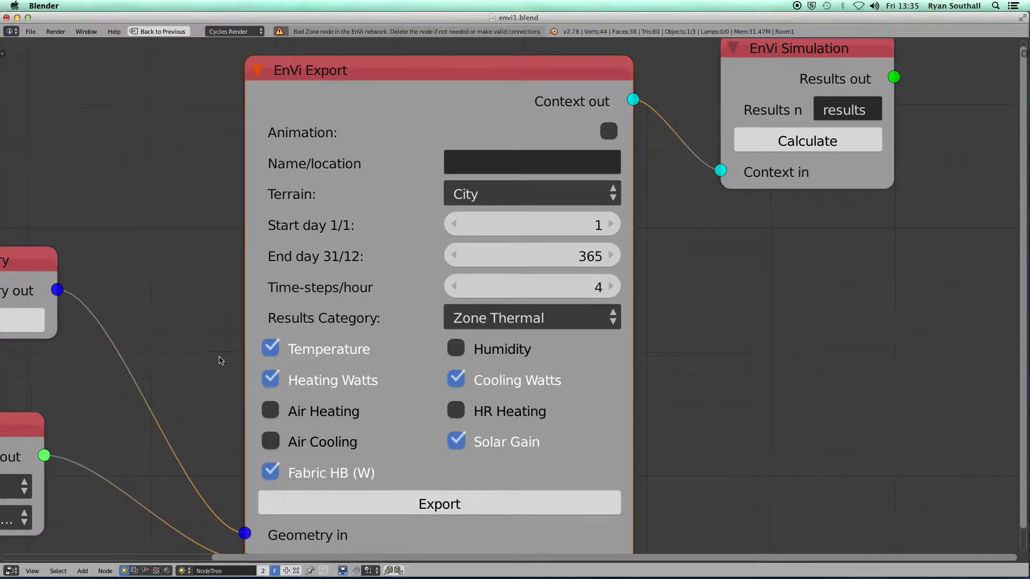
{"action": "key", "text": "ctrl+Up"}
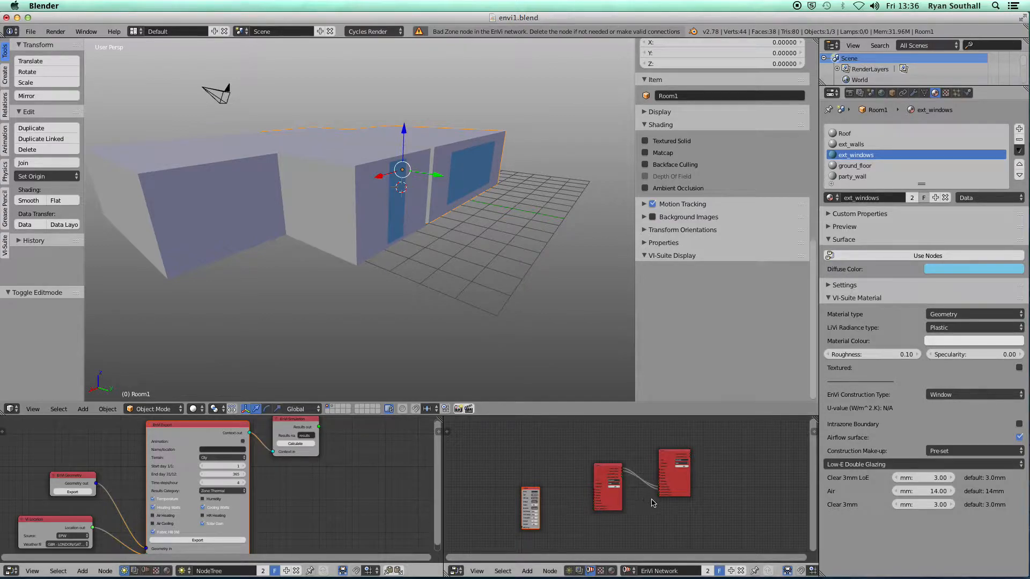
Maximize the EnVi Network editor and widen the Control node so its airflow values read fully
{"action": "scroll", "coordinate": [645, 499], "scroll_direction": "up", "scroll_amount": 3}
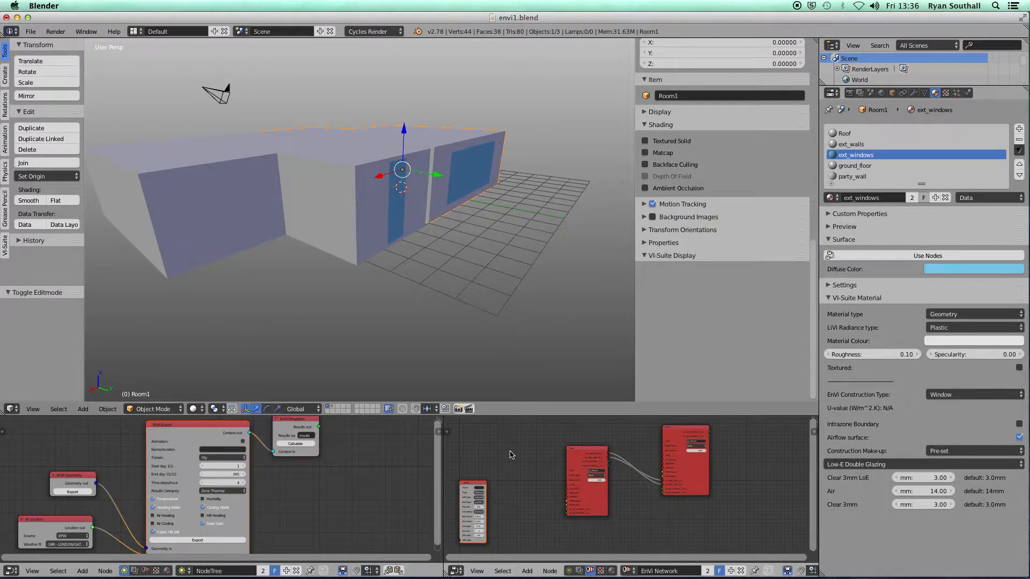
{"action": "key", "text": "ctrl+Up"}
{"action": "scroll", "coordinate": [499, 304], "scroll_direction": "up", "scroll_amount": 1}
{"action": "scroll", "coordinate": [499, 305], "scroll_direction": "down", "scroll_amount": 1}
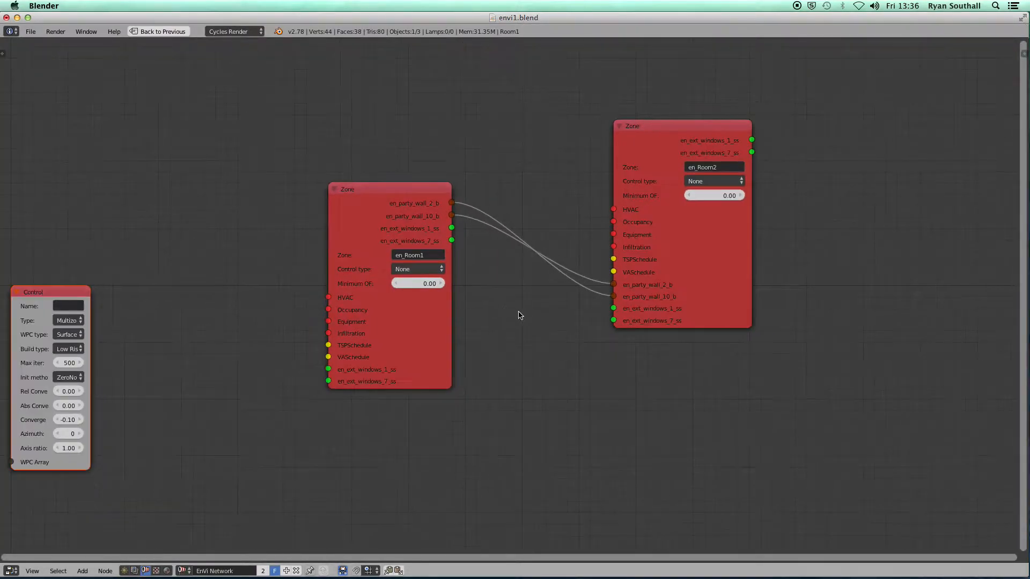
{"action": "scroll", "coordinate": [460, 340], "scroll_direction": "down", "scroll_amount": 1}
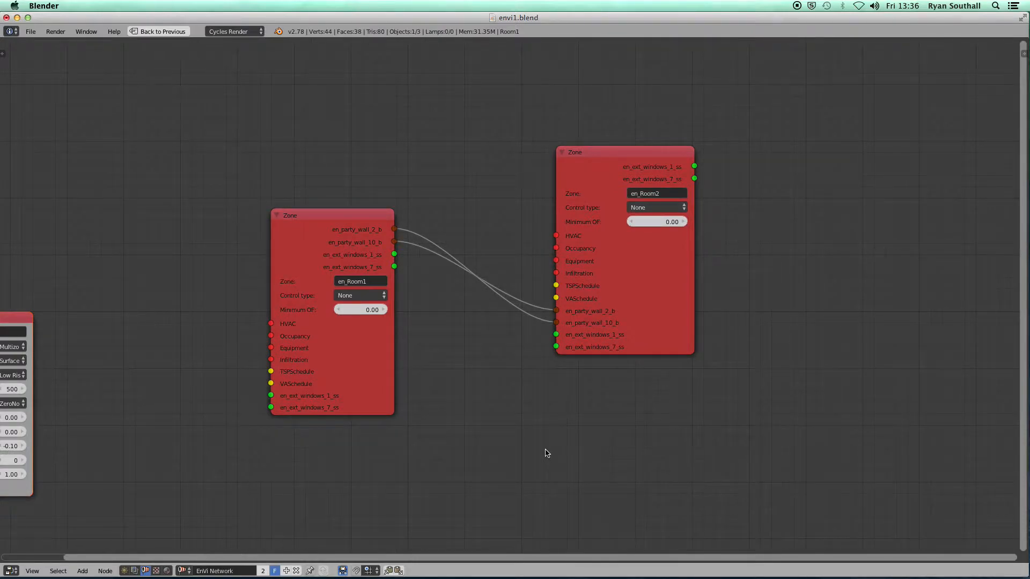
{"action": "scroll", "coordinate": [533, 428], "scroll_direction": "down", "scroll_amount": 2}
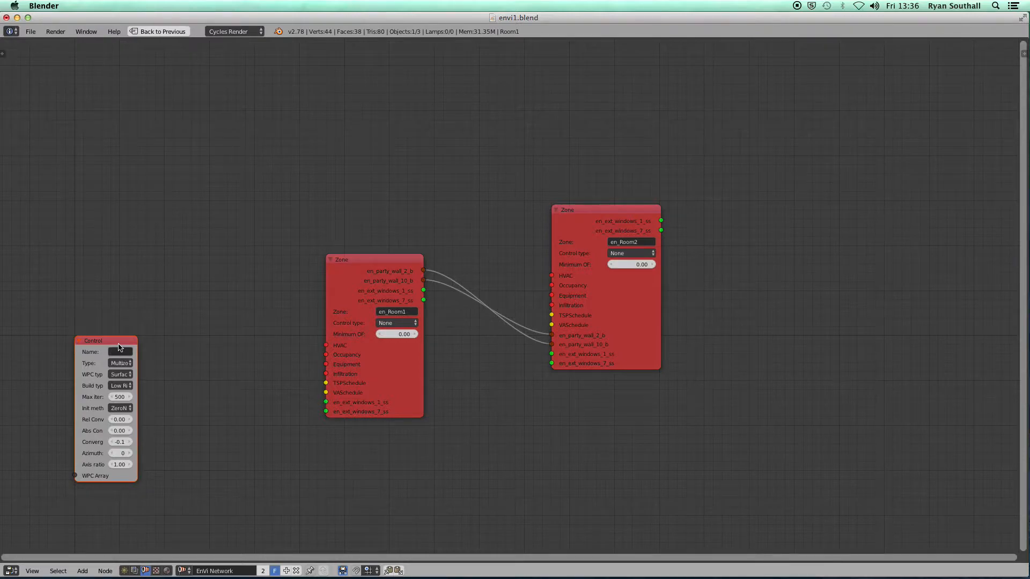
{"action": "left_click_drag", "start_coordinate": [76, 354], "coordinate": [20, 354]}
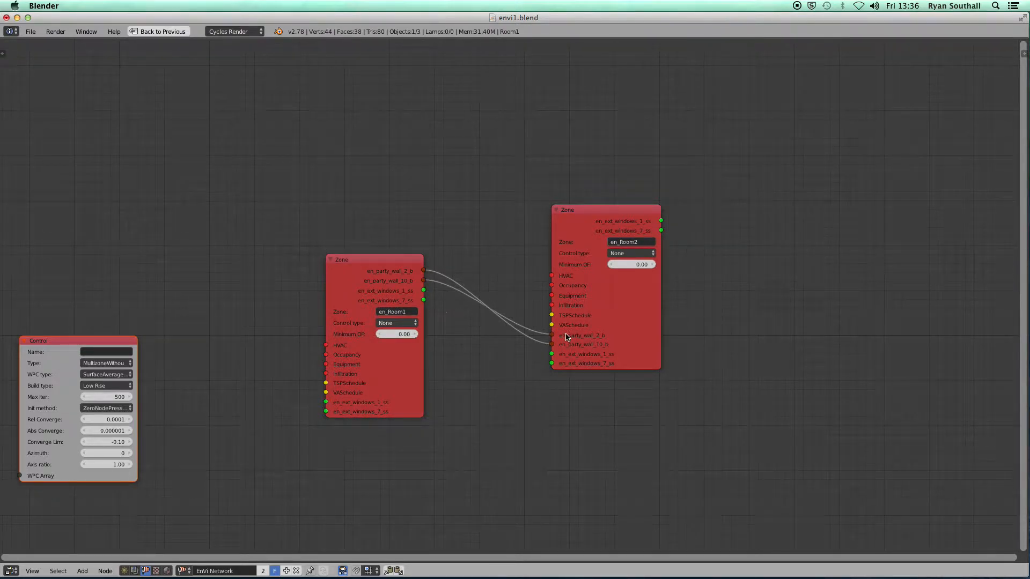
{"action": "middle_click_drag", "start_coordinate": [214, 407], "coordinate": [444, 348]}
{"action": "scroll", "coordinate": [295, 424], "scroll_direction": "up", "scroll_amount": 2}
{"action": "scroll", "coordinate": [293, 427], "scroll_direction": "up", "scroll_amount": 1}
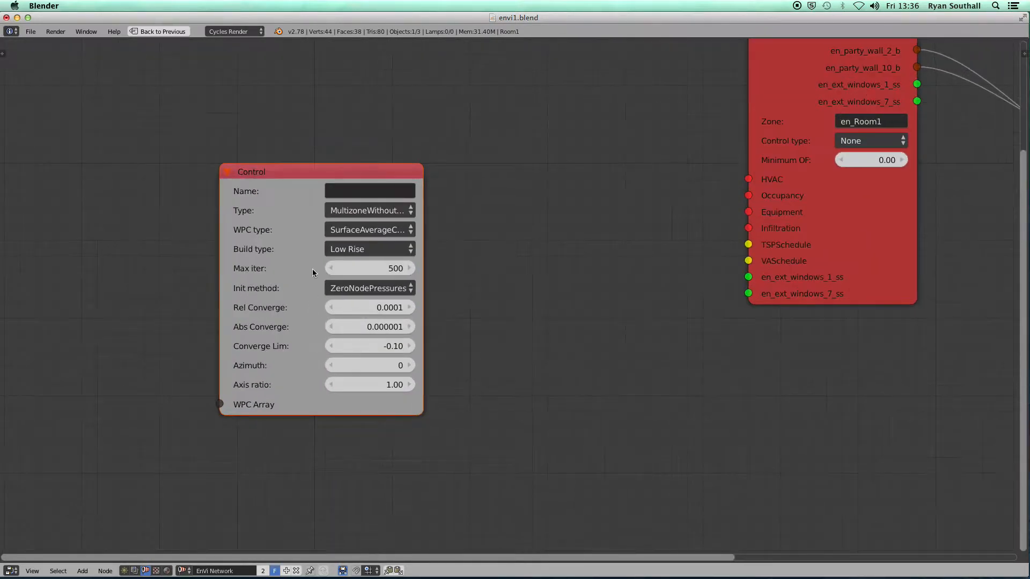
{"action": "left_click_drag", "start_coordinate": [219, 238], "coordinate": [135, 237]}
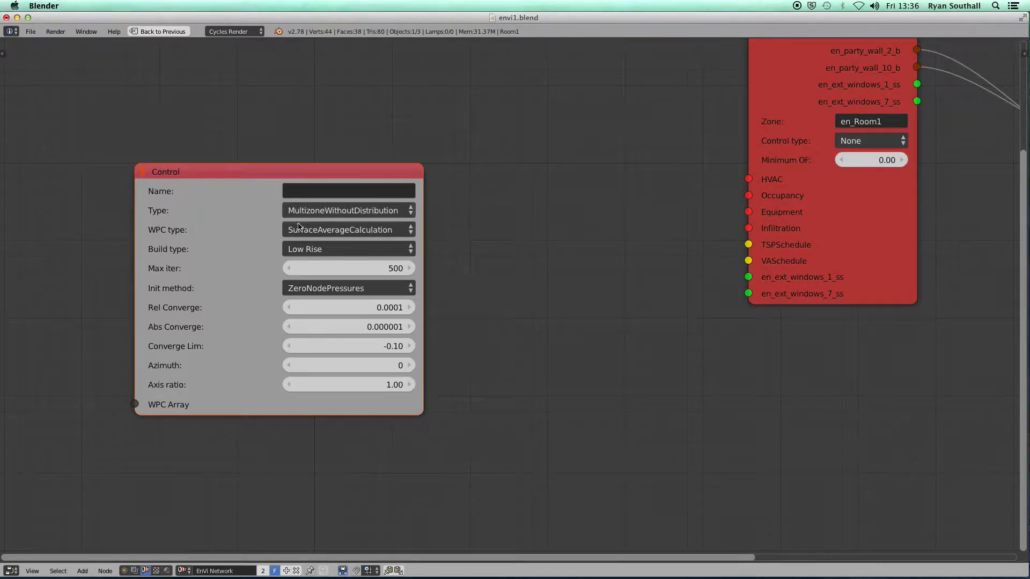
{"action": "left_click", "coordinate": [368, 215]}
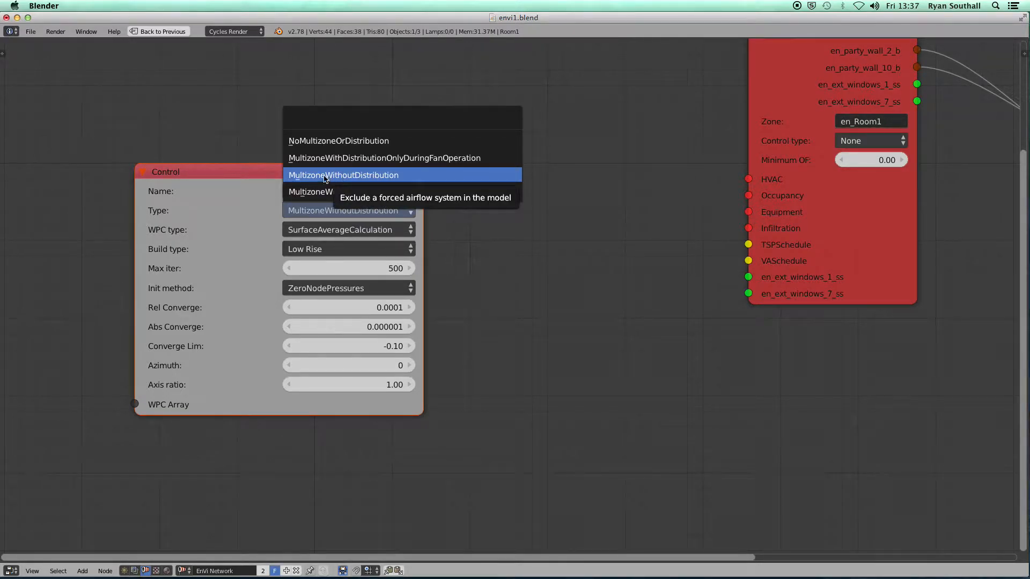
{"action": "left_click", "coordinate": [344, 230]}
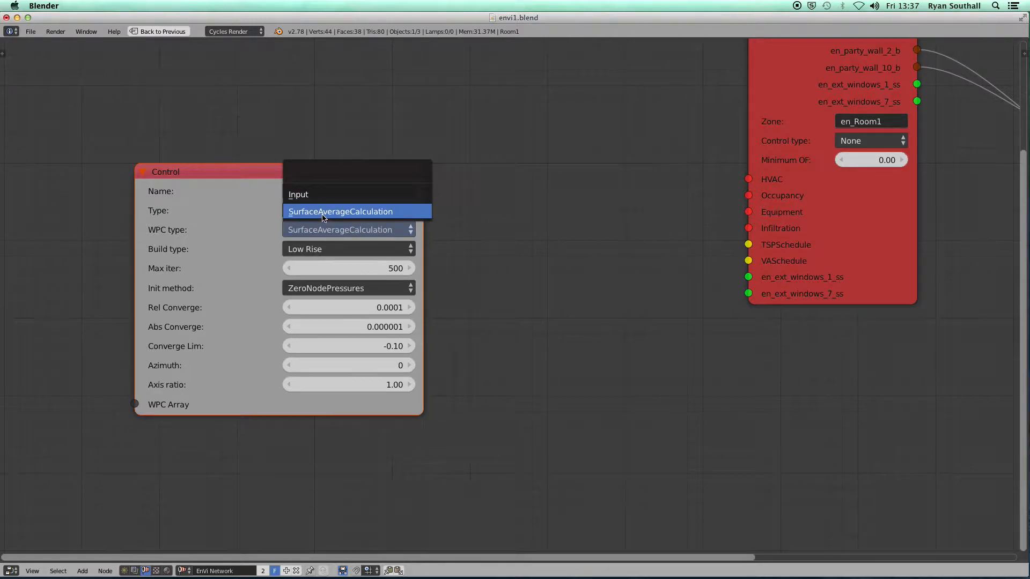
{"action": "left_click", "coordinate": [323, 216]}
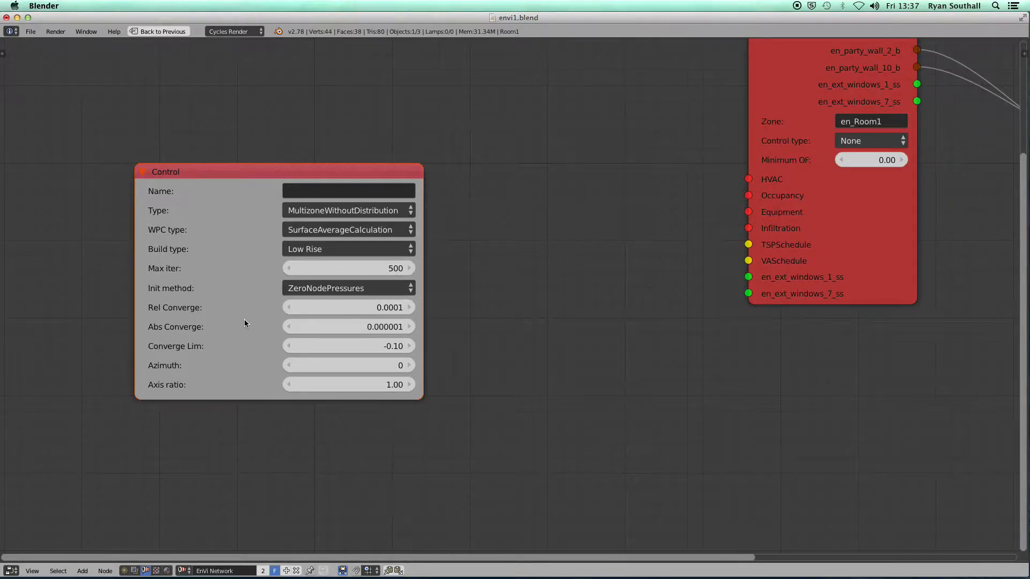
{"action": "scroll", "coordinate": [258, 313], "scroll_direction": "down", "scroll_amount": 1}
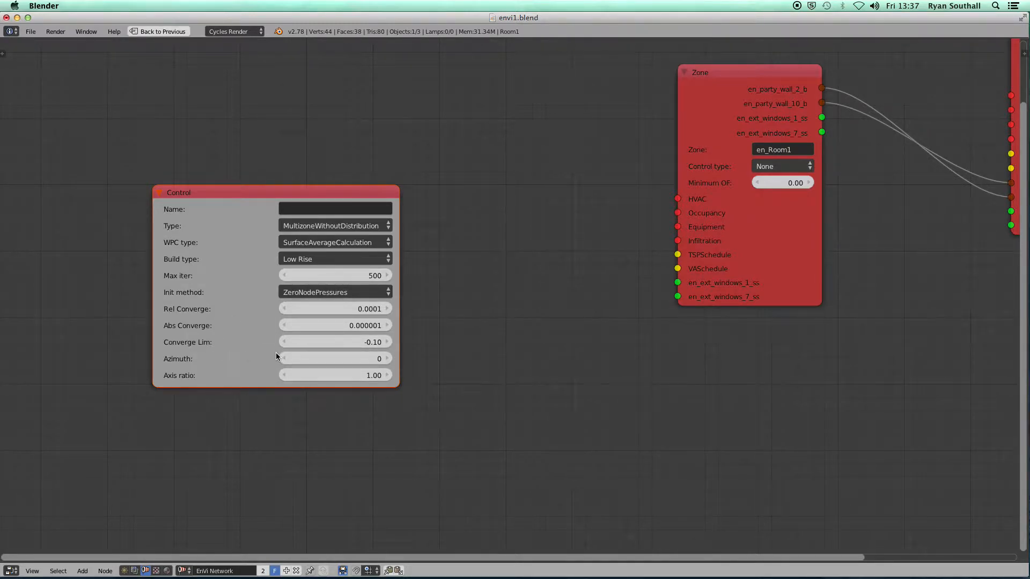
{"action": "scroll", "coordinate": [277, 353], "scroll_direction": "down", "scroll_amount": 2}
Move the Control node top-left, shift en_Room2's Zone node right, and bring up Airflow Link Nodes
{"action": "left_click_drag", "start_coordinate": [272, 243], "coordinate": [154, 71]}
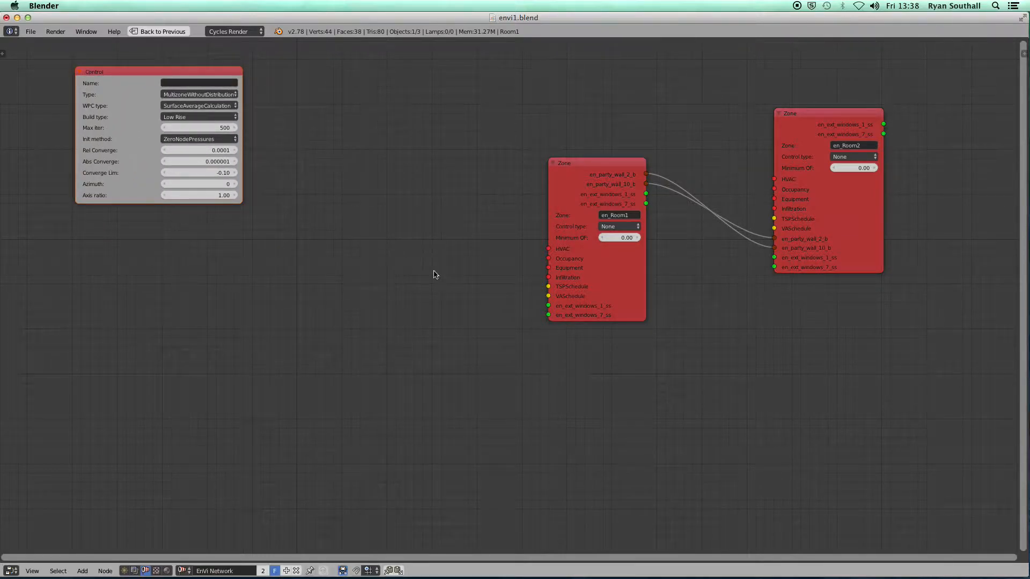
{"action": "middle_click_drag", "start_coordinate": [504, 296], "coordinate": [275, 312]}
{"action": "scroll", "coordinate": [524, 285], "scroll_direction": "up", "scroll_amount": 1}
{"action": "scroll", "coordinate": [524, 285], "scroll_direction": "up", "scroll_amount": 1}
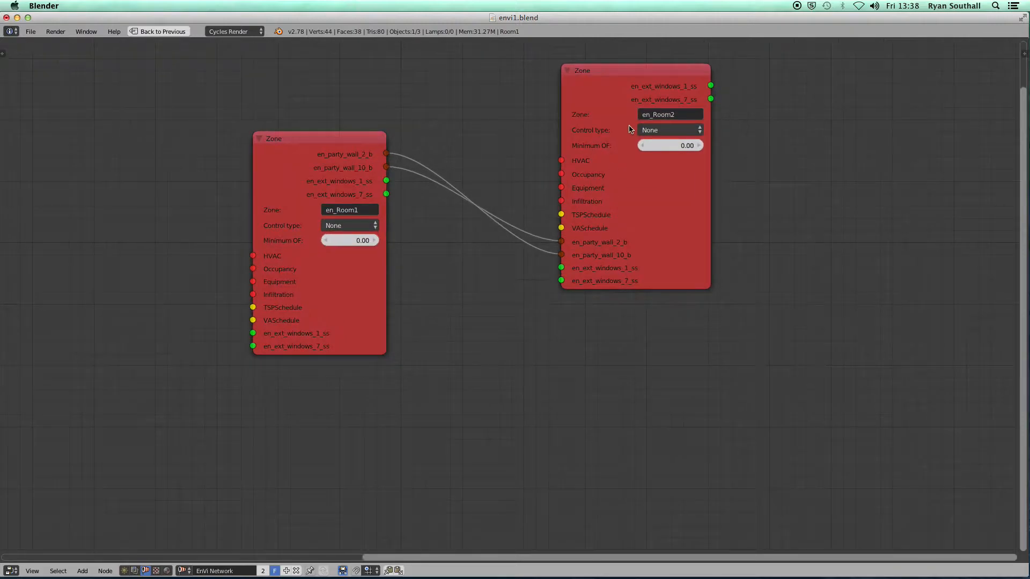
{"action": "left_click_drag", "start_coordinate": [621, 75], "coordinate": [781, 105]}
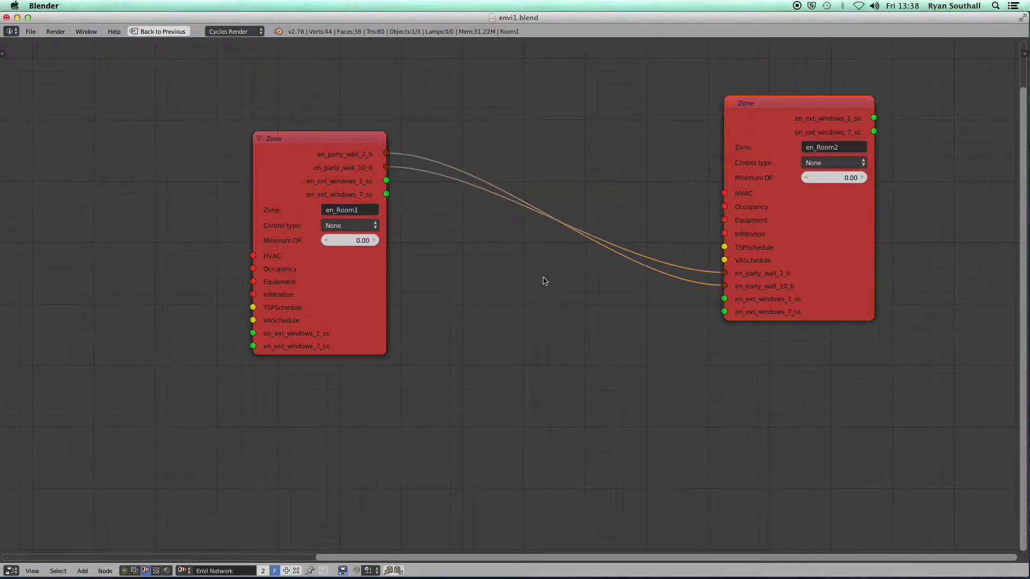
{"action": "scroll", "coordinate": [460, 265], "scroll_direction": "up", "scroll_amount": 2}
{"action": "middle_click_drag", "start_coordinate": [476, 264], "coordinate": [425, 268]}
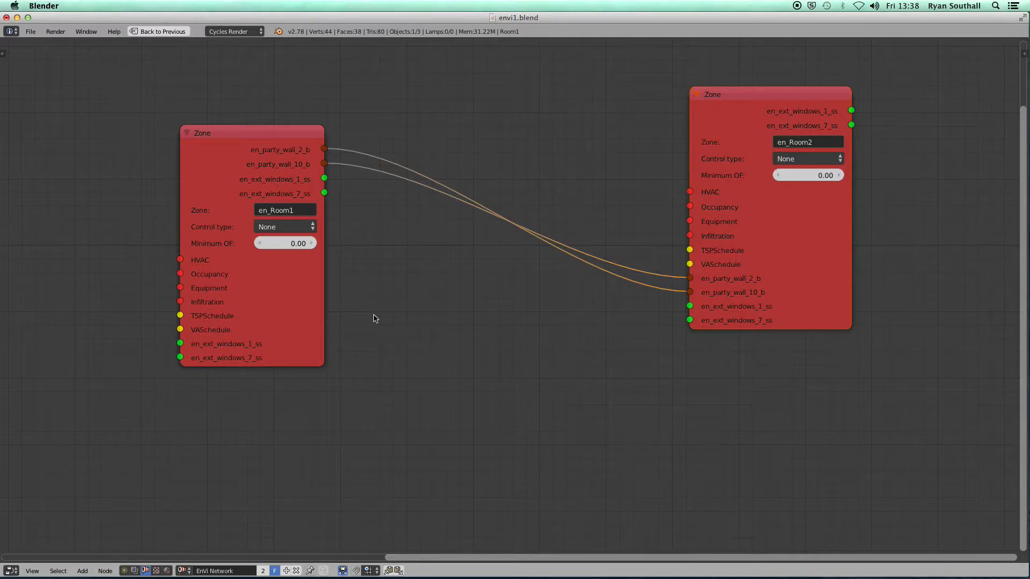
{"action": "left_click", "coordinate": [84, 572]}
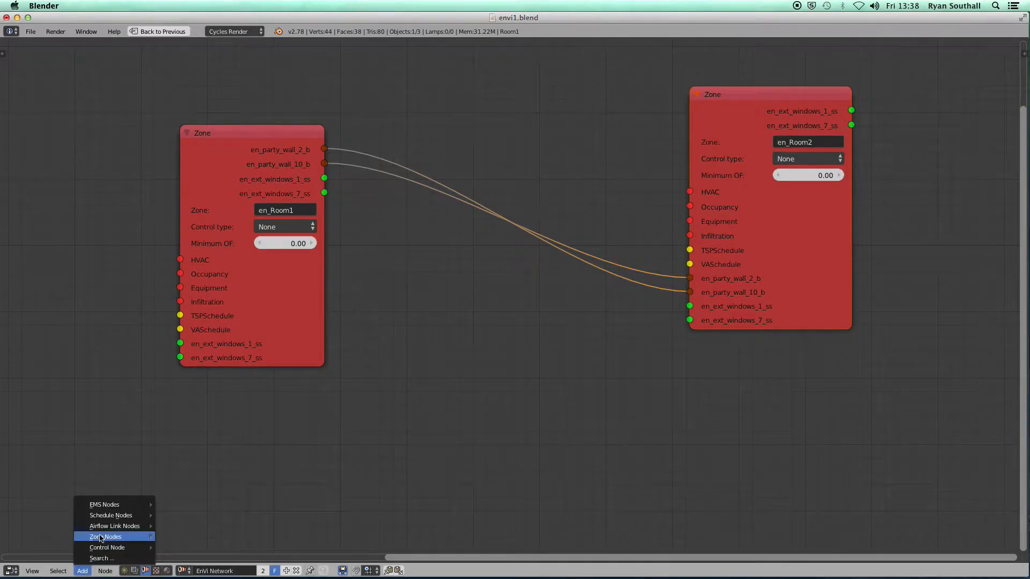
{"action": "mouse_move", "coordinate": [103, 529]}
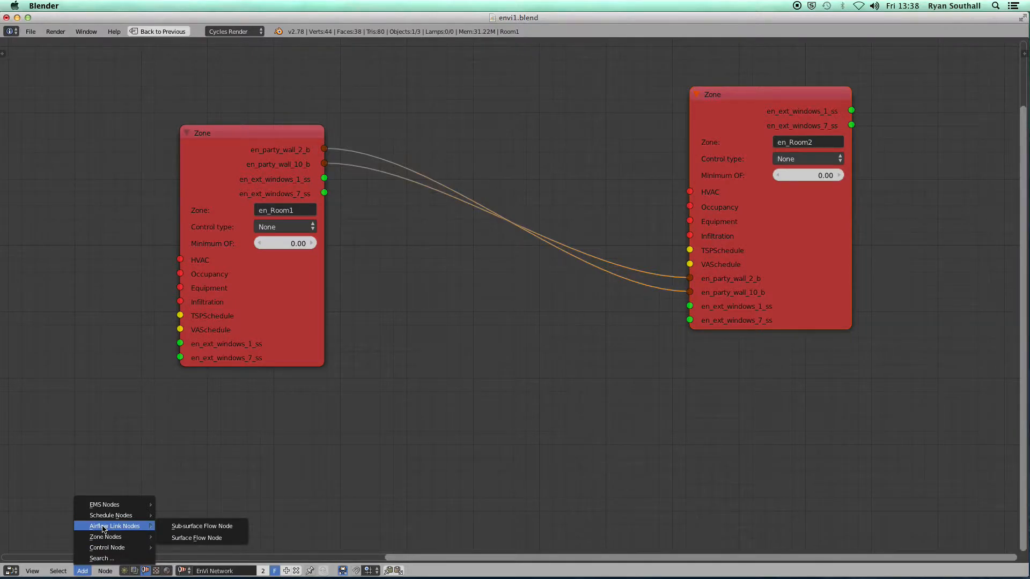
Add a Sub-surface Flow Node at the lower left and widen it to read its fields
{"action": "left_click", "coordinate": [204, 529]}
{"action": "left_click", "coordinate": [79, 420]}
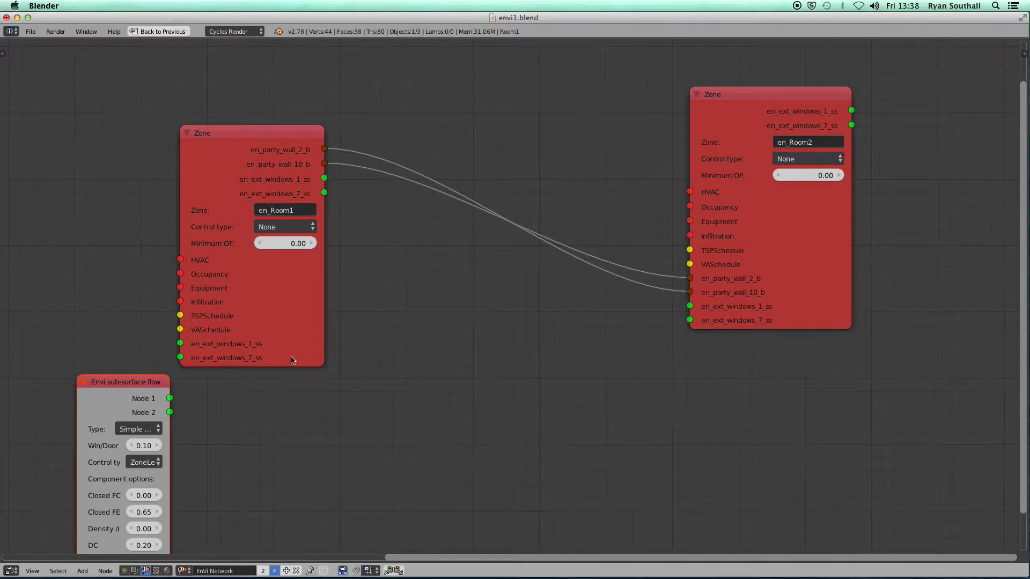
{"action": "middle_click_drag", "start_coordinate": [423, 245], "coordinate": [495, 215]}
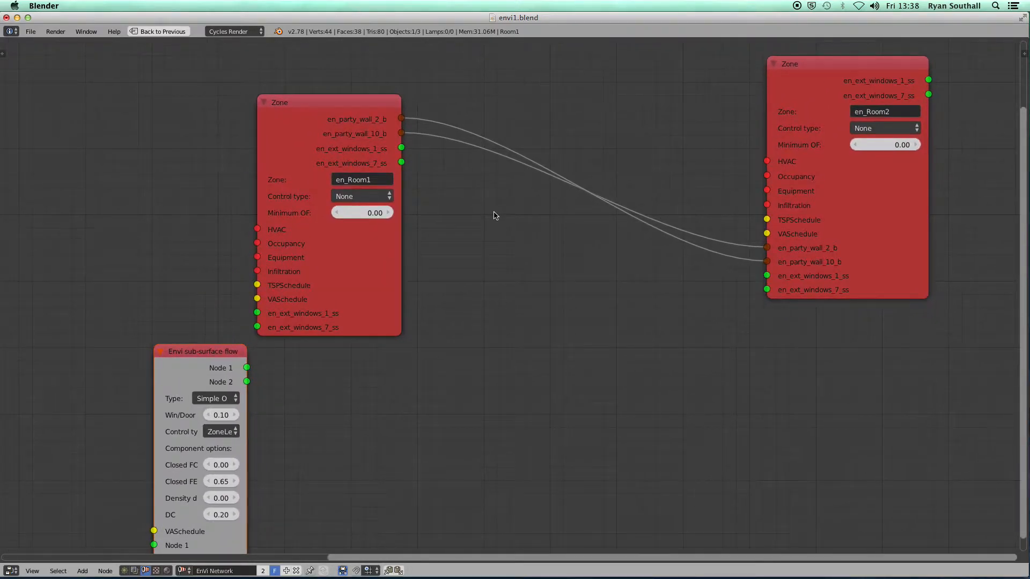
{"action": "left_click_drag", "start_coordinate": [367, 105], "coordinate": [409, 90]}
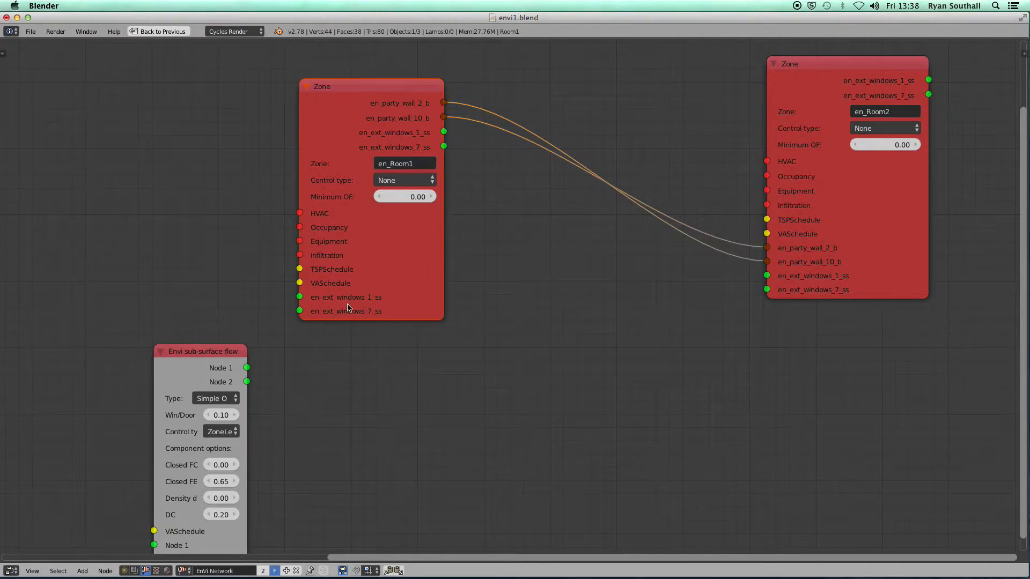
{"action": "left_click_drag", "start_coordinate": [155, 369], "coordinate": [94, 369]}
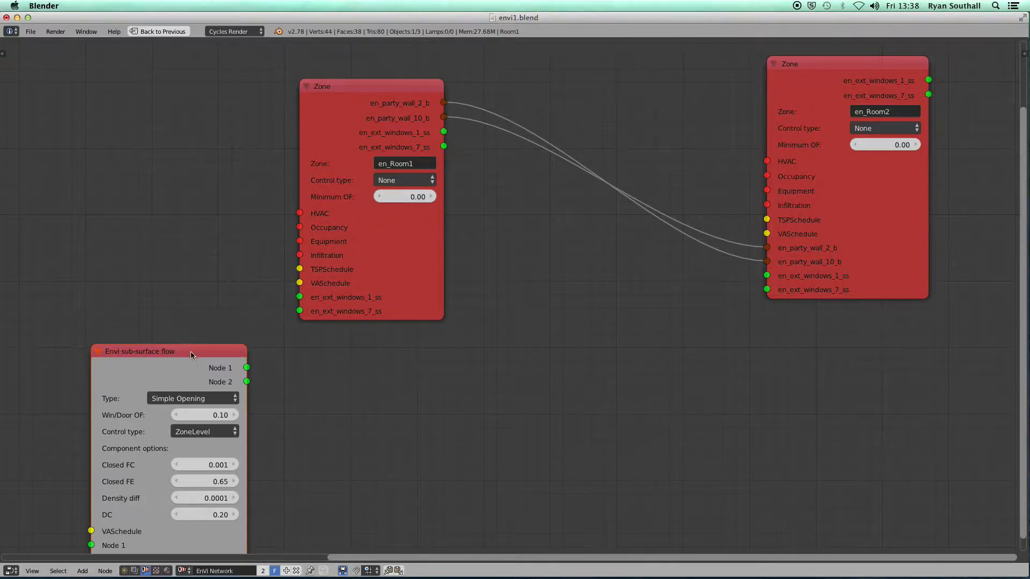
{"action": "left_click_drag", "start_coordinate": [181, 354], "coordinate": [151, 277]}
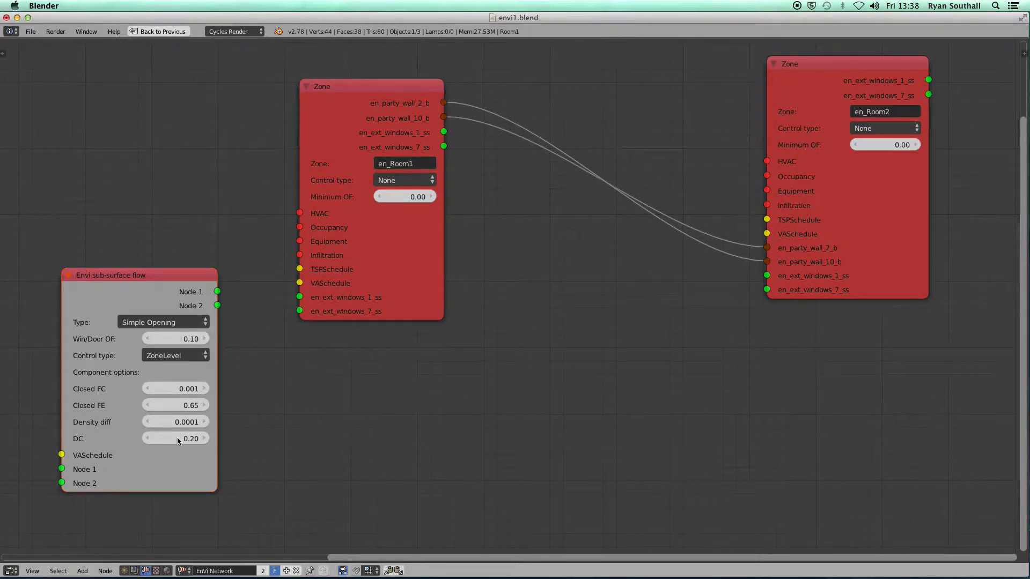
Add a Surface Flow Node from Airflow Link Nodes
{"action": "left_click", "coordinate": [82, 571]}
{"action": "mouse_move", "coordinate": [103, 548]}
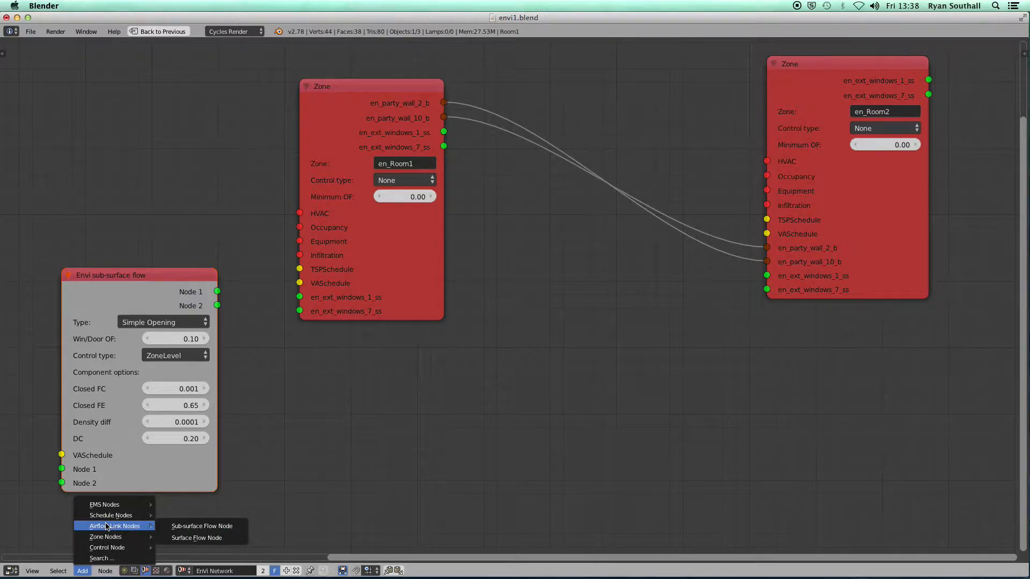
{"action": "left_click", "coordinate": [194, 540]}
Place the surface flow node below the zones and link sub-surface Node 1 to en_Room1's en_ext_windows_1_ss and en_ext_windows_7_ss
{"action": "left_click", "coordinate": [491, 330]}
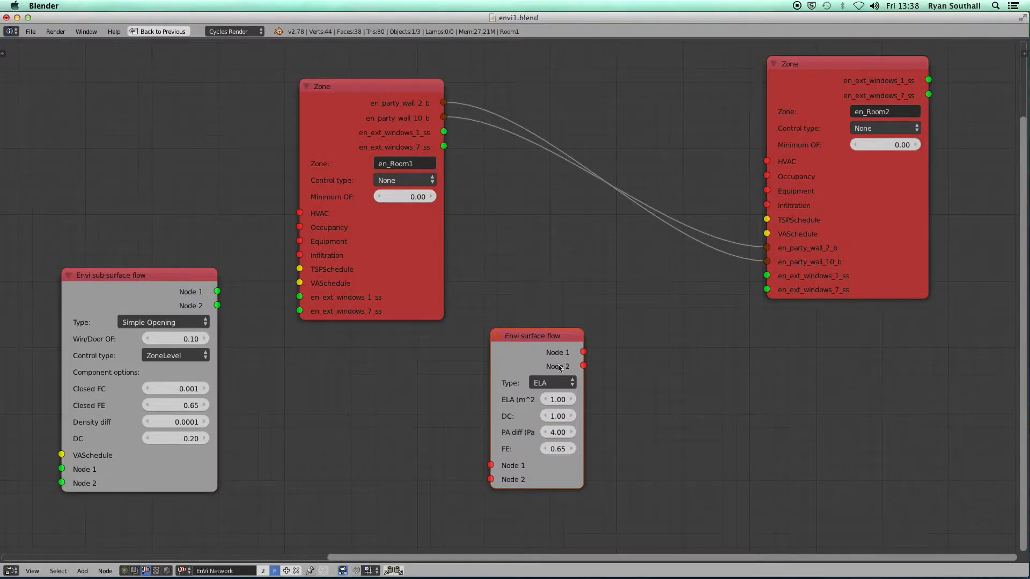
{"action": "left_click_drag", "start_coordinate": [555, 337], "coordinate": [332, 480]}
{"action": "left_click_drag", "start_coordinate": [218, 292], "coordinate": [294, 290]}
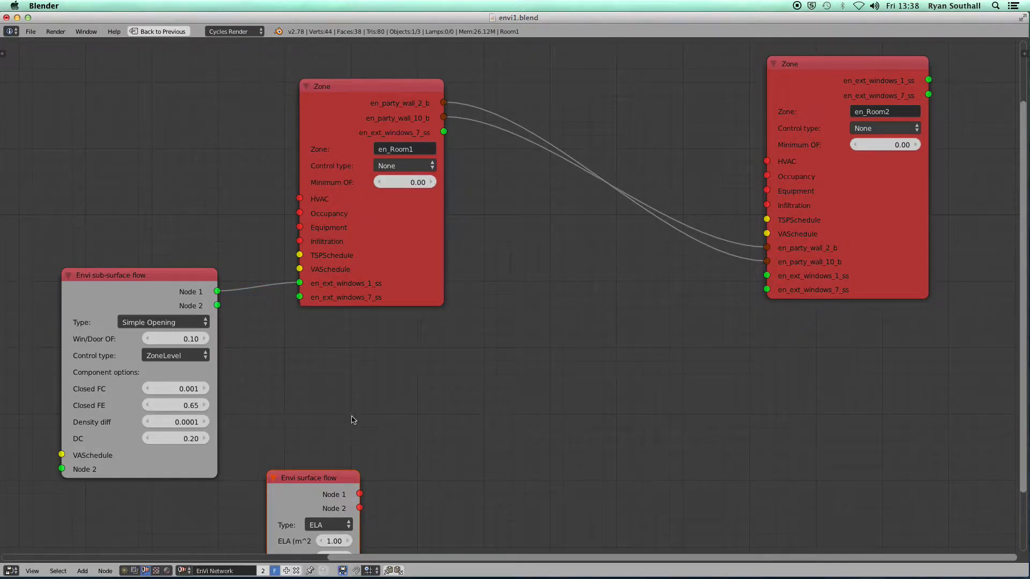
{"action": "left_click_drag", "start_coordinate": [218, 293], "coordinate": [299, 297]}
Link sub-surface Node 1 to en_Room2's en_ext_windows_7_ss and tidy the node layout
{"action": "left_click_drag", "start_coordinate": [333, 480], "coordinate": [498, 521]}
{"action": "left_click_drag", "start_coordinate": [163, 278], "coordinate": [767, 275]}
{"action": "left_click_drag", "start_coordinate": [212, 361], "coordinate": [767, 276]}
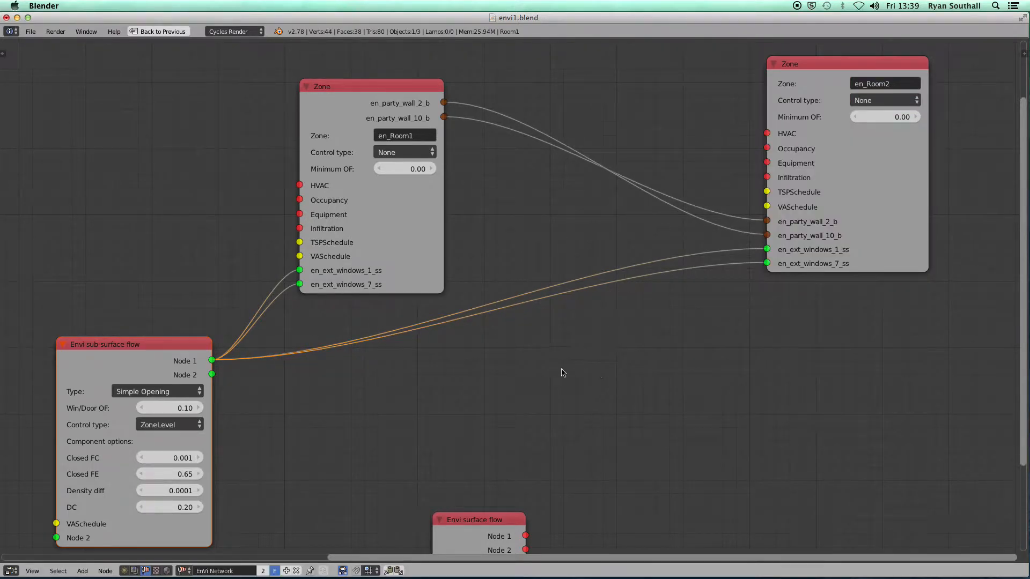
{"action": "scroll", "coordinate": [530, 369], "scroll_direction": "down", "scroll_amount": 3}
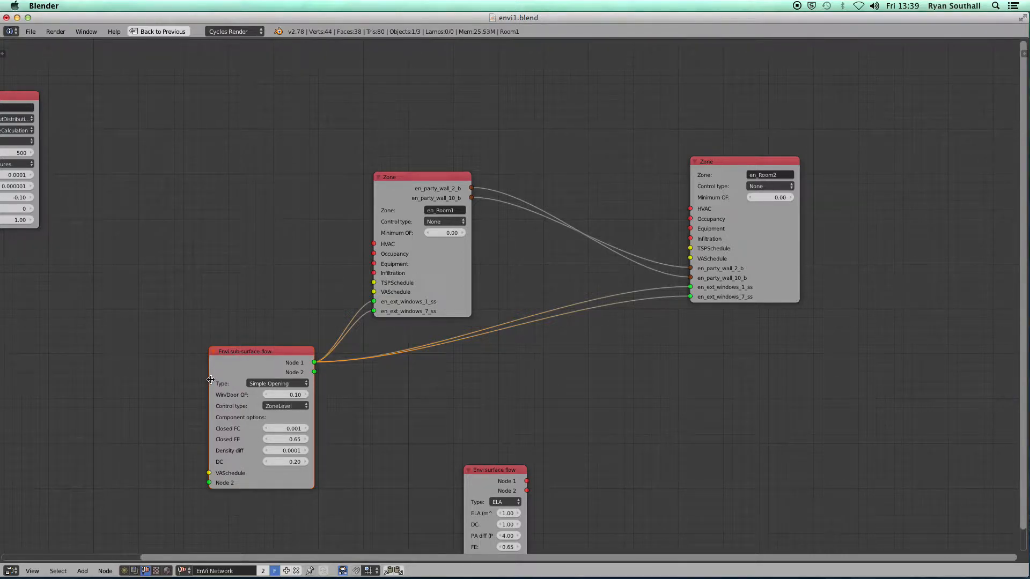
{"action": "left_click_drag", "start_coordinate": [210, 380], "coordinate": [185, 380]}
{"action": "middle_click_drag", "start_coordinate": [377, 426], "coordinate": [450, 356]}
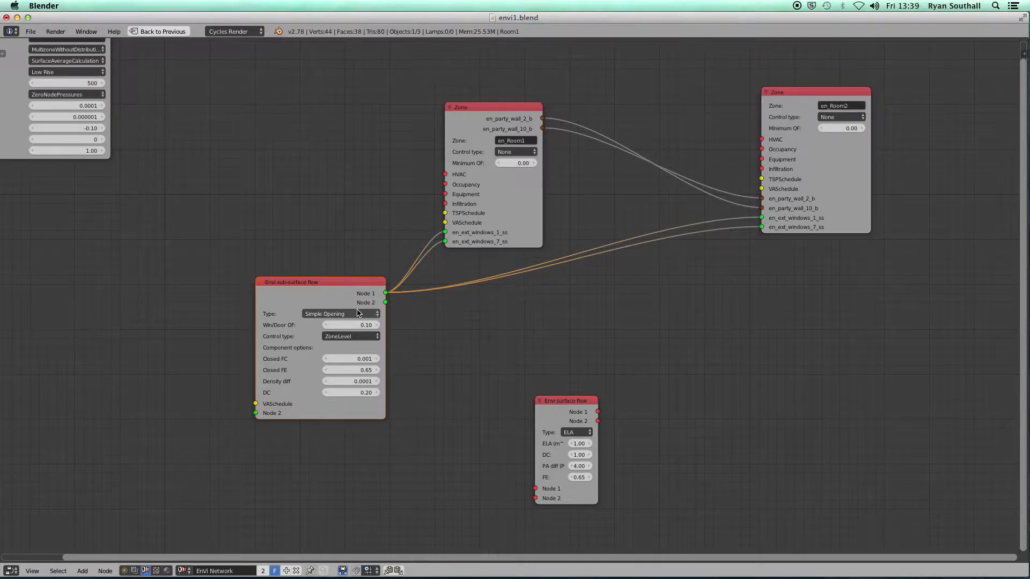
Keep the sub-surface opening as Simple Opening and set Win/Door OF to 0.9
{"action": "left_click", "coordinate": [328, 315]}
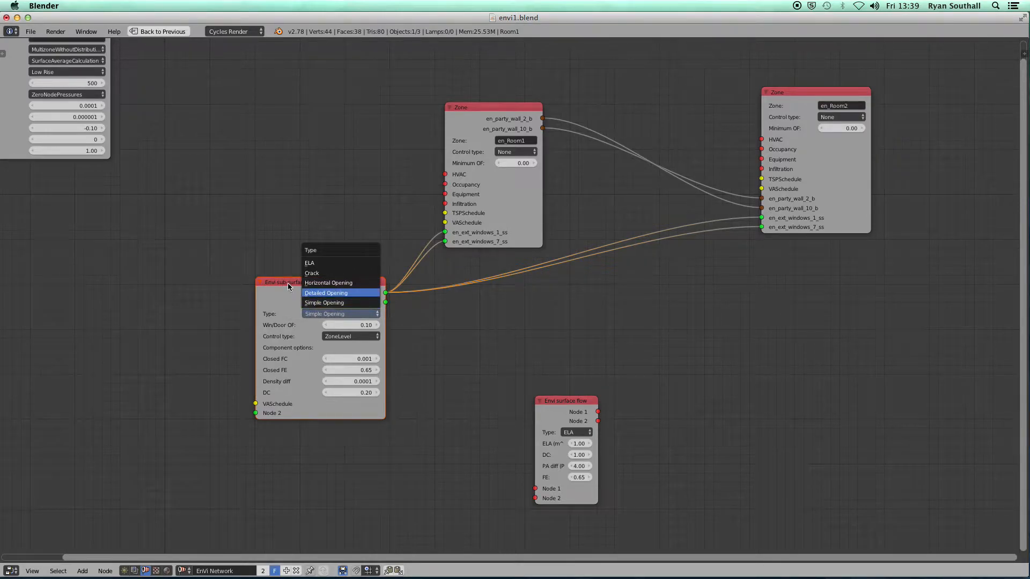
{"action": "left_click", "coordinate": [337, 304]}
{"action": "left_click", "coordinate": [355, 325]}
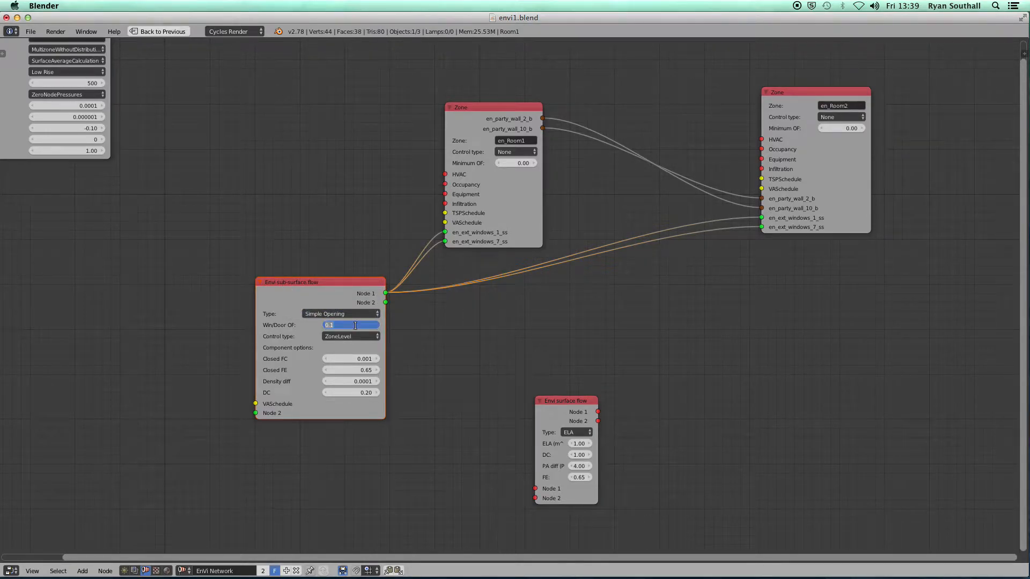
{"action": "type", "text": "0.9"}
{"action": "key", "text": "Return"}
{"action": "scroll", "coordinate": [430, 376], "scroll_direction": "up", "scroll_amount": 3}
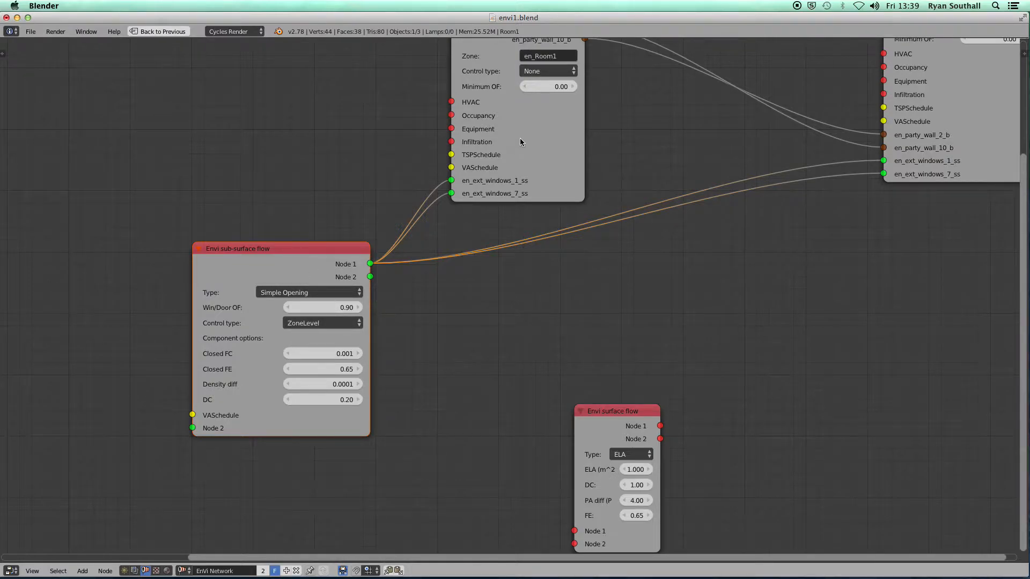
Change the sub-surface flow's Control type to Temperature, leaving en_Room1's zone control at None
{"action": "left_click", "coordinate": [542, 71]}
{"action": "left_click", "coordinate": [323, 323]}
{"action": "left_click", "coordinate": [308, 326]}
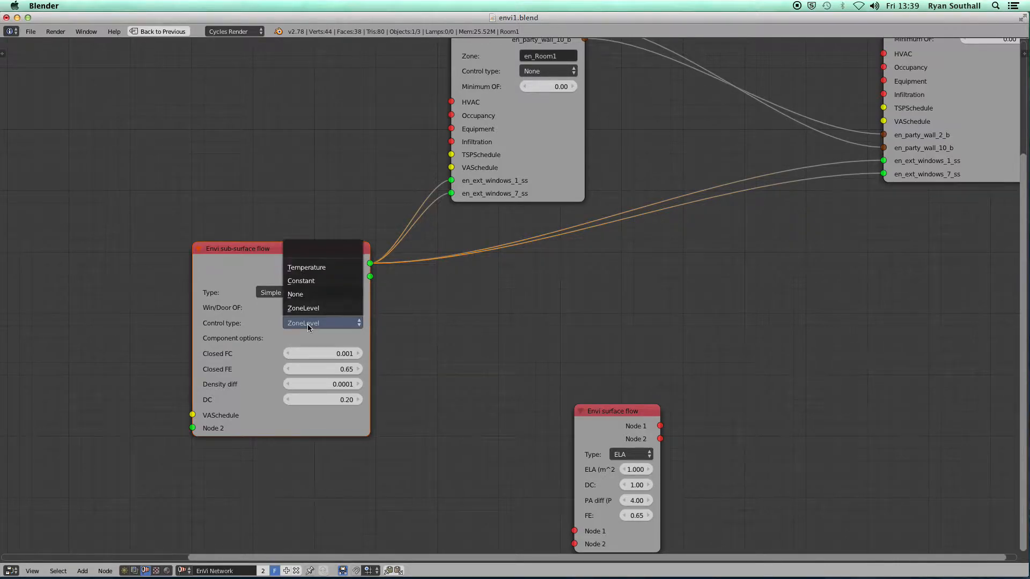
{"action": "left_click", "coordinate": [321, 268]}
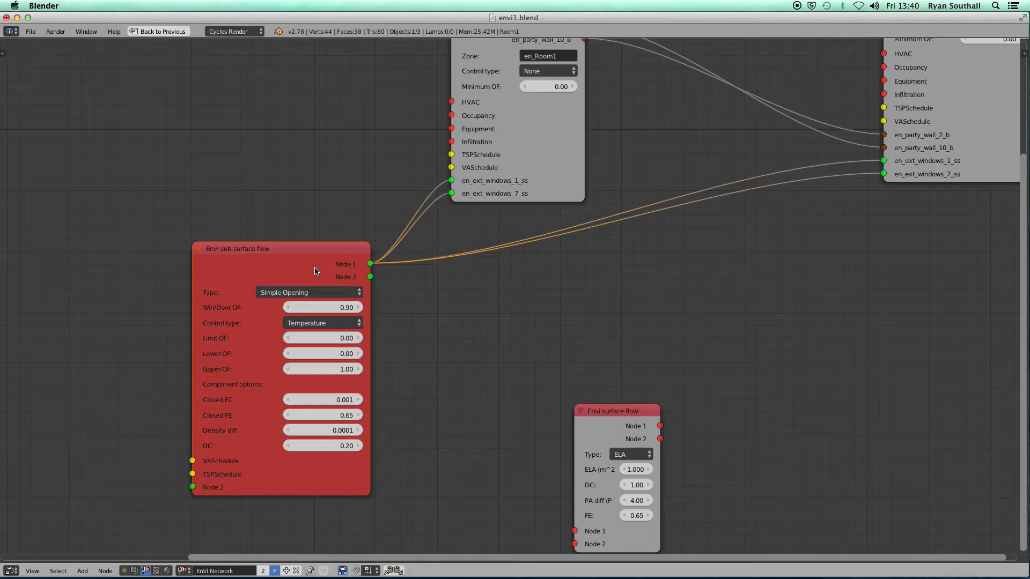
{"action": "scroll", "coordinate": [254, 365], "scroll_direction": "down", "scroll_amount": 3}
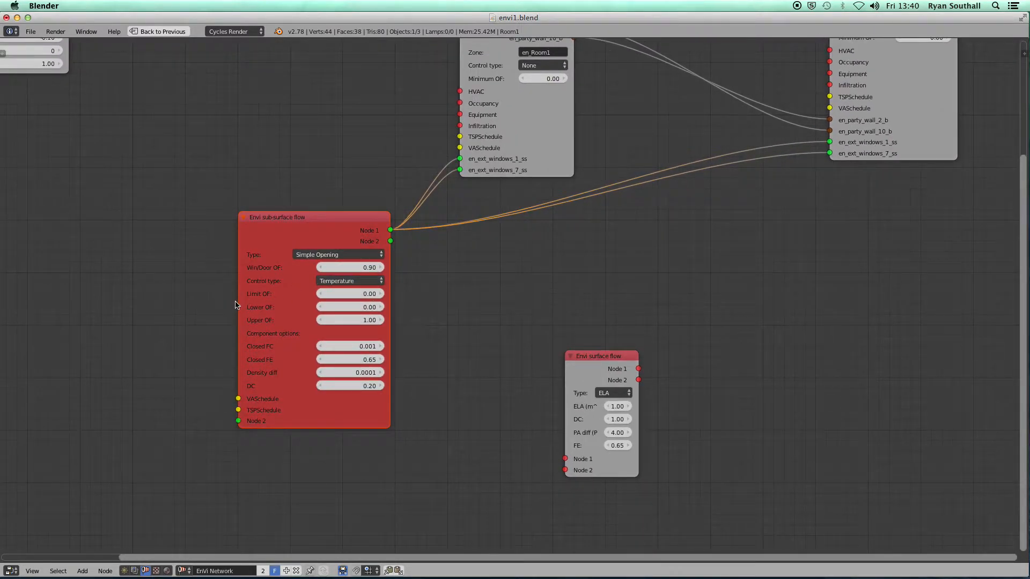
{"action": "left_click_drag", "start_coordinate": [239, 300], "coordinate": [200, 298]}
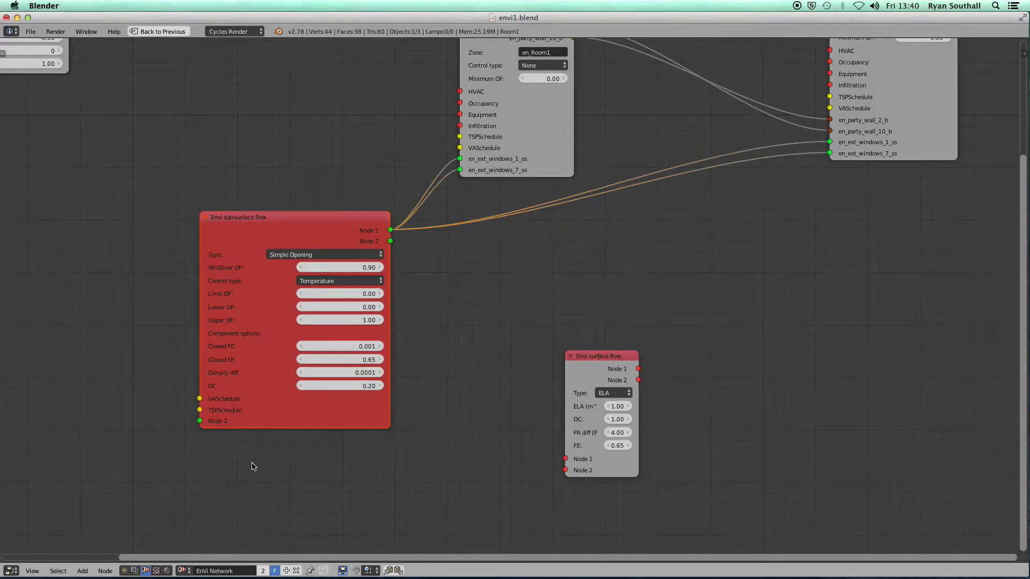
{"action": "scroll", "coordinate": [253, 466], "scroll_direction": "down", "scroll_amount": 1}
{"action": "middle_click_drag", "start_coordinate": [252, 467], "coordinate": [333, 393]}
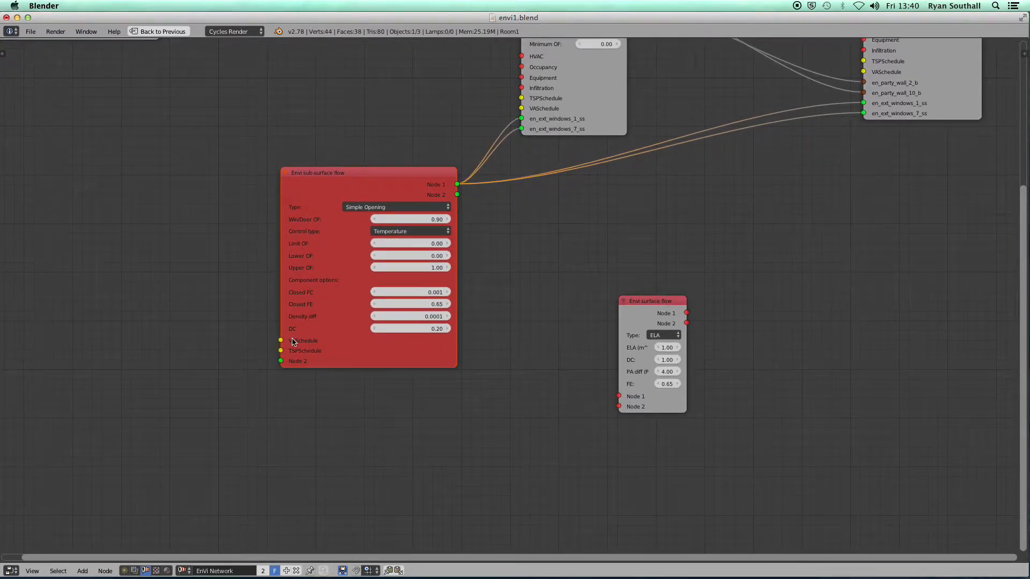
Add a Schedule node, duplicate it, and link the first to the VASchedule input
{"action": "left_click", "coordinate": [82, 571]}
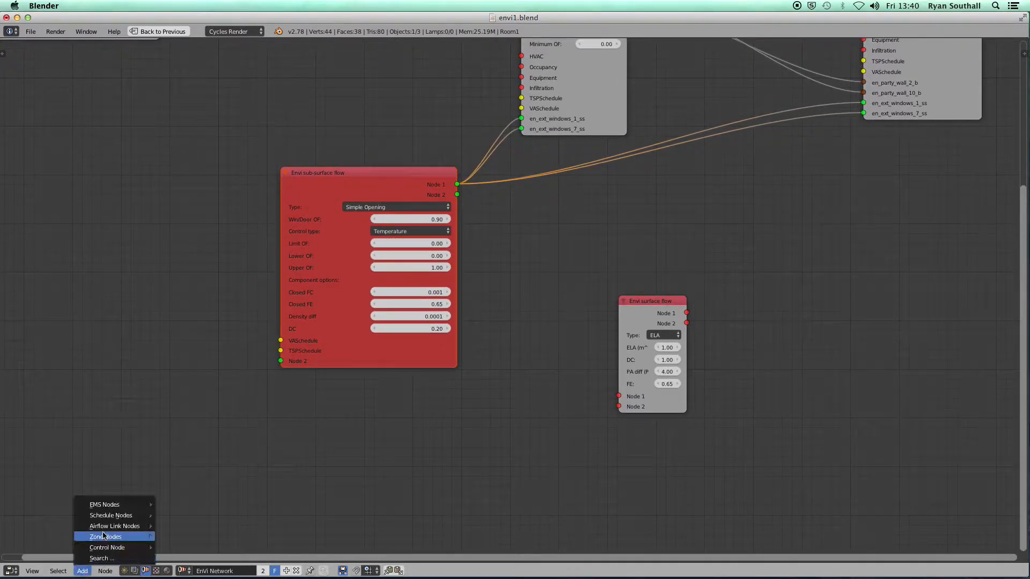
{"action": "mouse_move", "coordinate": [129, 516]}
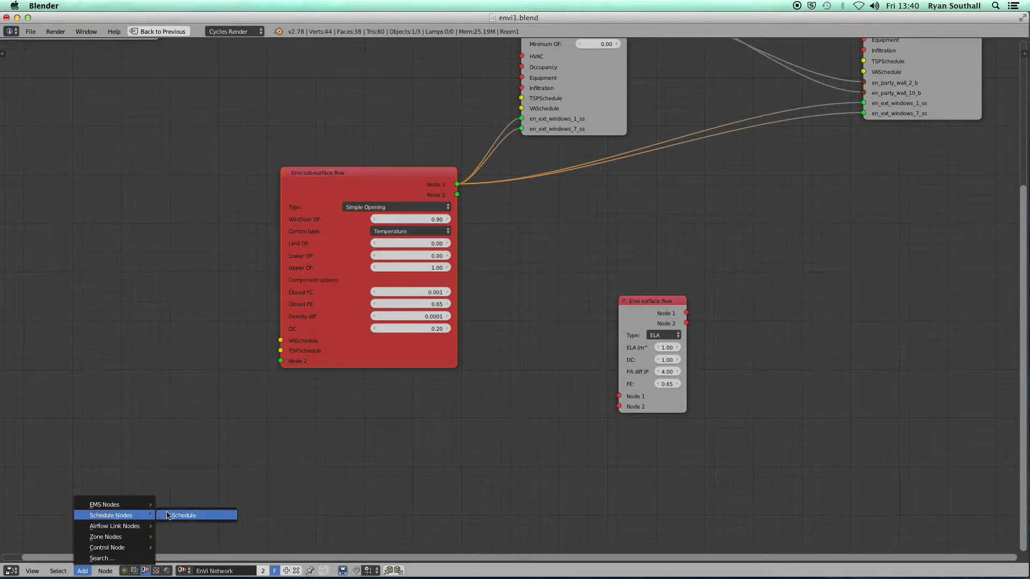
{"action": "left_click", "coordinate": [167, 516]}
{"action": "left_click", "coordinate": [122, 344]}
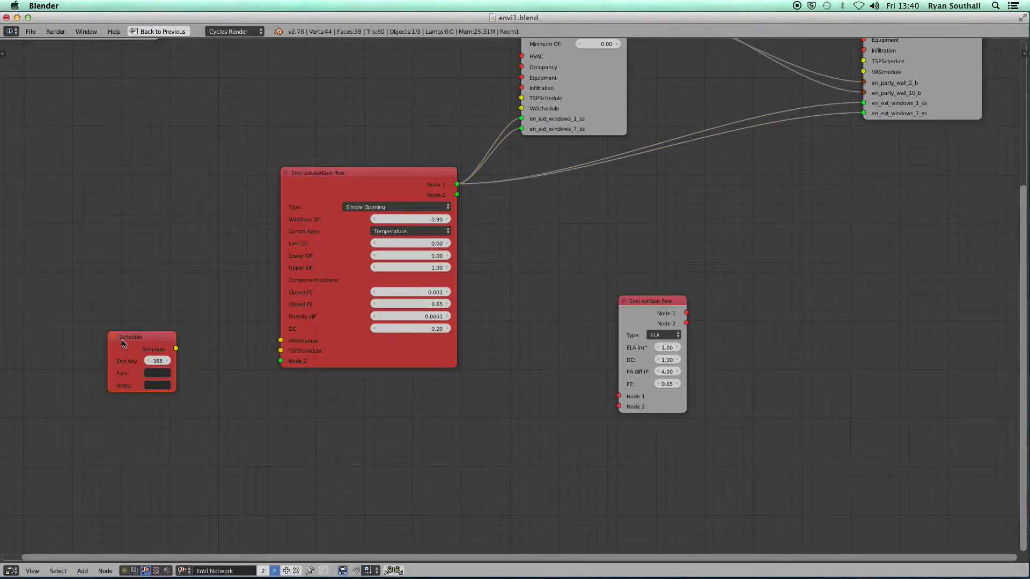
{"action": "key", "text": "shift+d"}
{"action": "left_click", "coordinate": [118, 426]}
{"action": "left_click_drag", "start_coordinate": [176, 350], "coordinate": [280, 340]}
Fill the upper schedule with alldays and untils 08:00 0, 20:00 1, 24:00 0
{"action": "scroll", "coordinate": [309, 349], "scroll_direction": "up", "scroll_amount": 3}
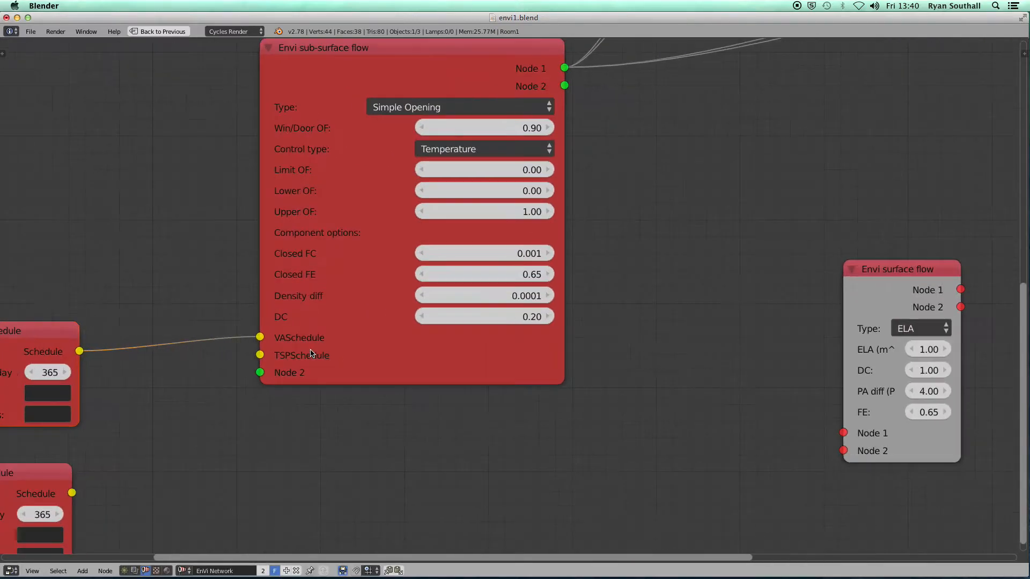
{"action": "middle_click_drag", "start_coordinate": [233, 386], "coordinate": [470, 332]}
{"action": "left_click_drag", "start_coordinate": [213, 296], "coordinate": [78, 297]}
{"action": "left_click", "coordinate": [229, 330]}
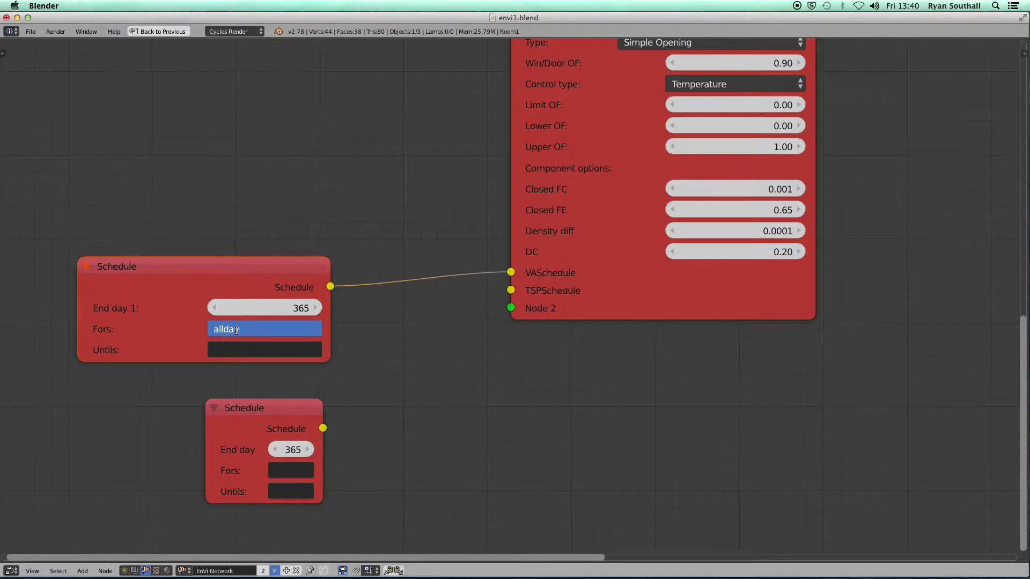
{"action": "key", "text": "Tab"}
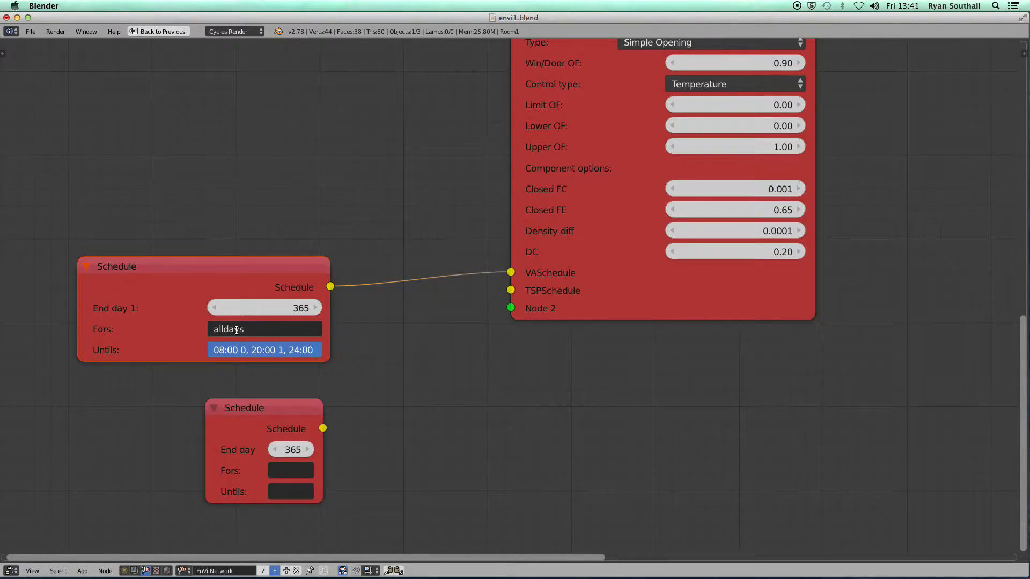
{"action": "key", "text": "Return"}
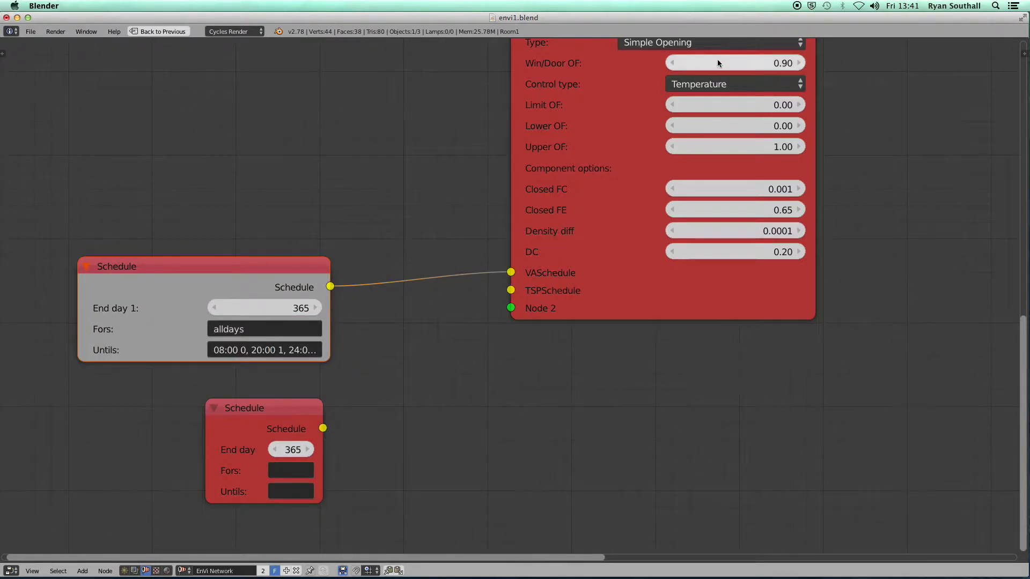
Link the lower schedule to TSPSchedule and fill it with alldays, until 24:00 24
{"action": "left_click_drag", "start_coordinate": [323, 428], "coordinate": [512, 292]}
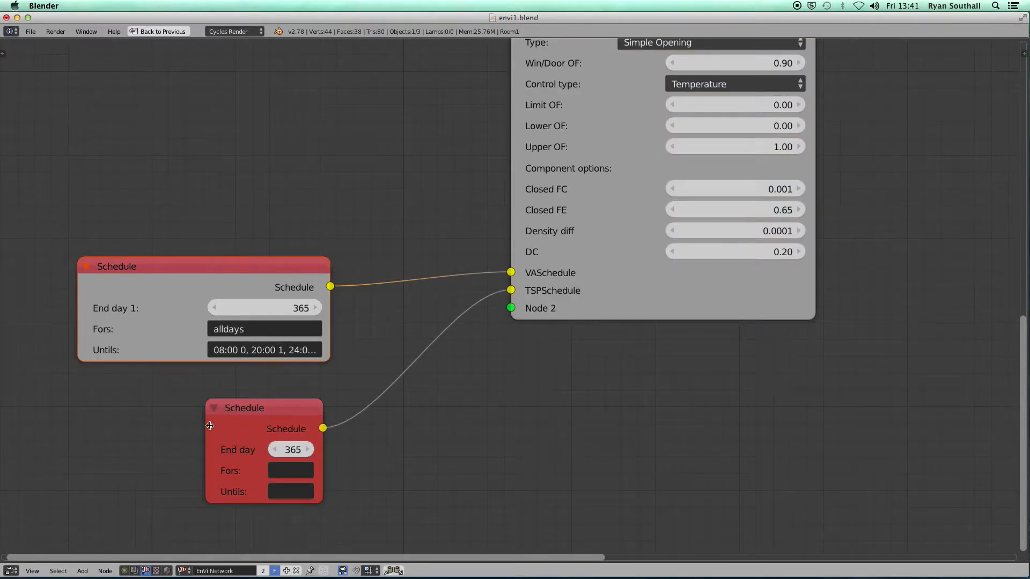
{"action": "left_click_drag", "start_coordinate": [210, 426], "coordinate": [50, 426]}
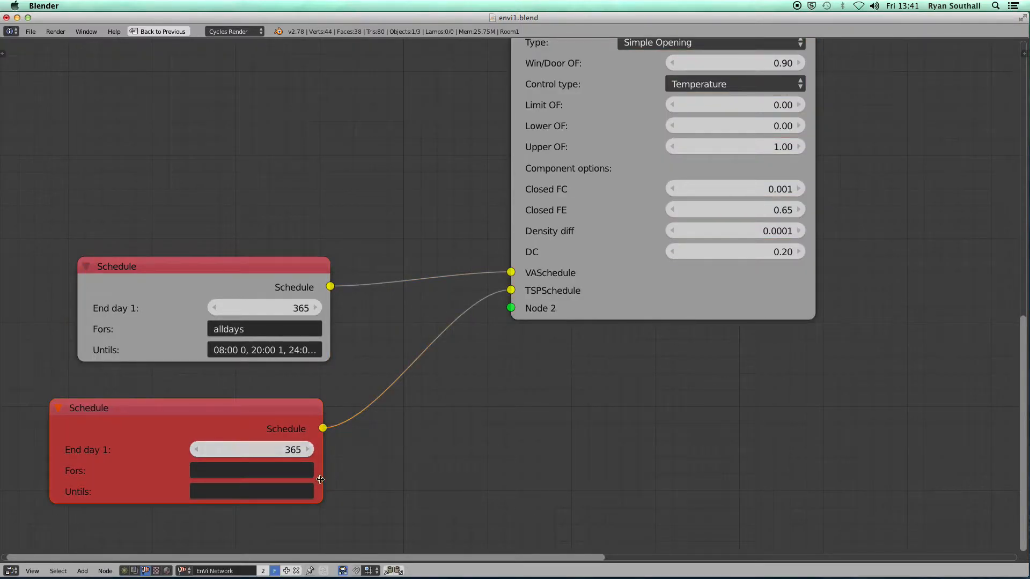
{"action": "left_click", "coordinate": [234, 473]}
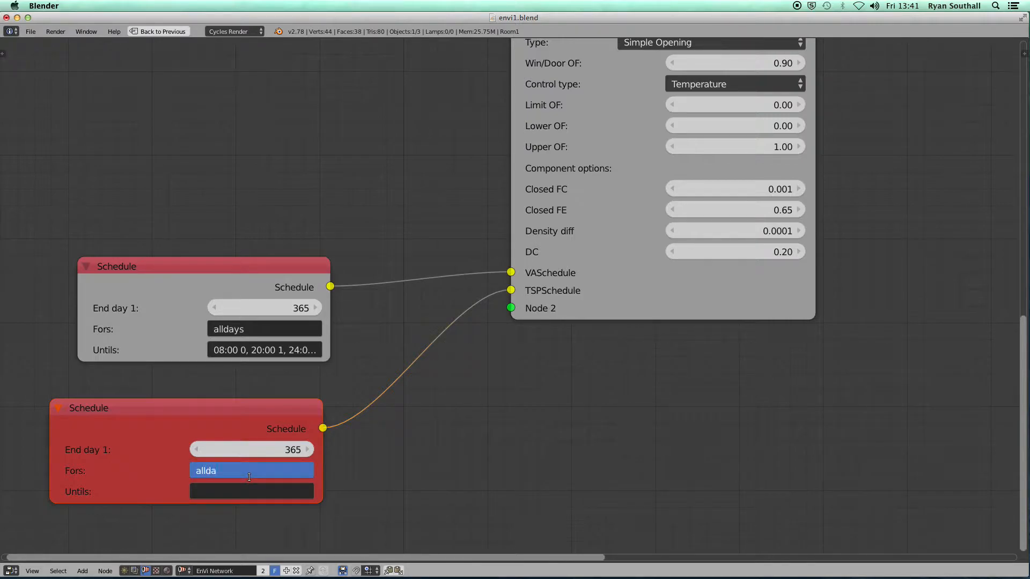
{"action": "key", "text": "Tab"}
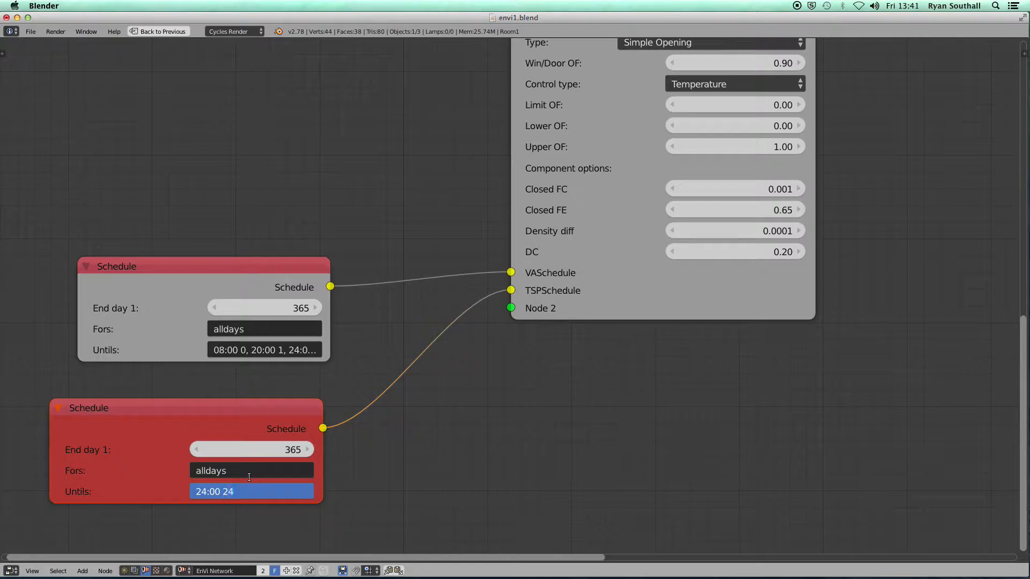
{"action": "key", "text": "Return"}
{"action": "scroll", "coordinate": [552, 401], "scroll_direction": "down", "scroll_amount": 5}
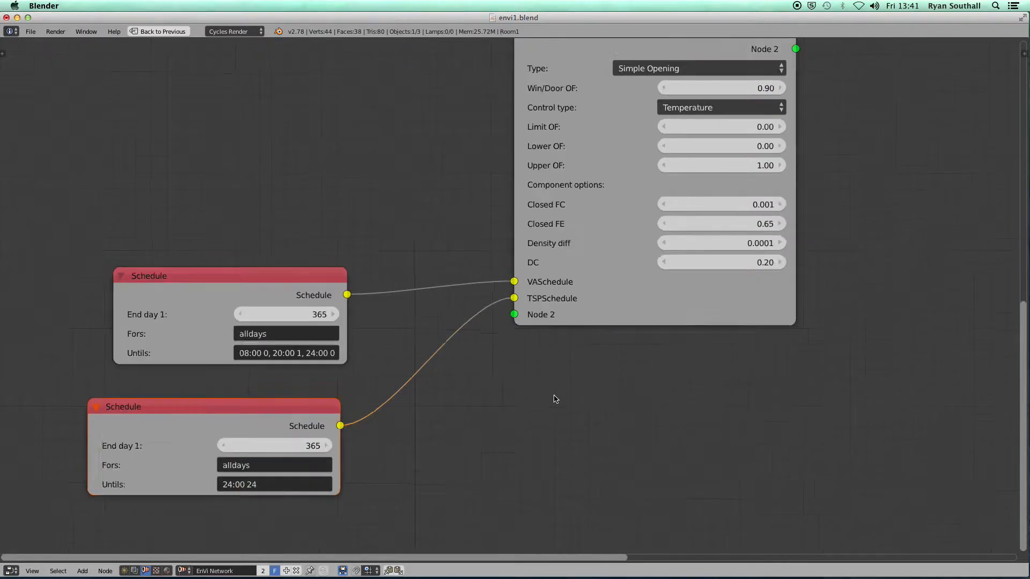
{"action": "scroll", "coordinate": [522, 402], "scroll_direction": "right", "scroll_amount": 6}
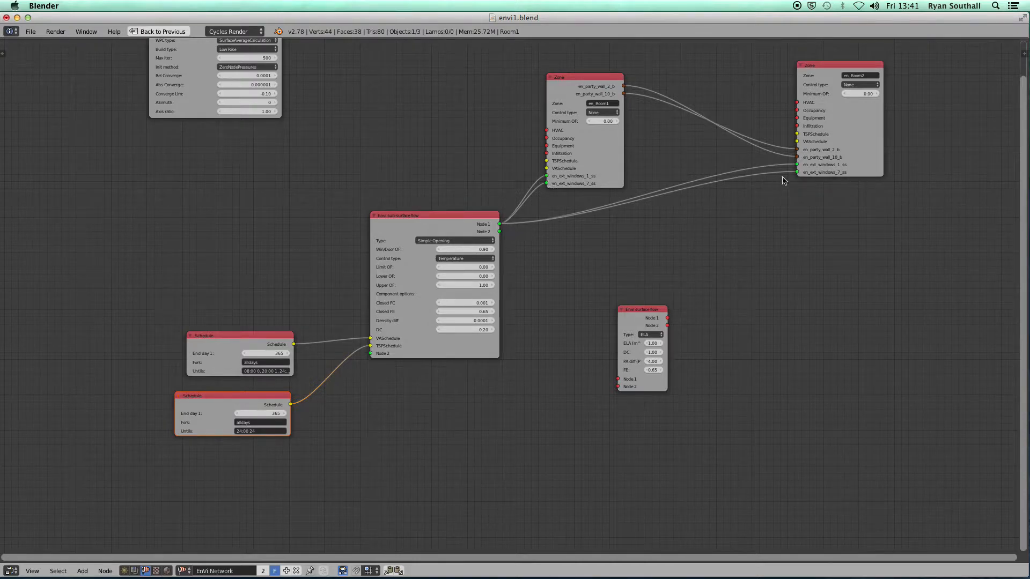
Set Results Category to Ventilation Link with Flow and Opening factor, then run the EnergyPlus calculation
{"action": "scroll", "coordinate": [571, 332], "scroll_direction": "down", "scroll_amount": 3}
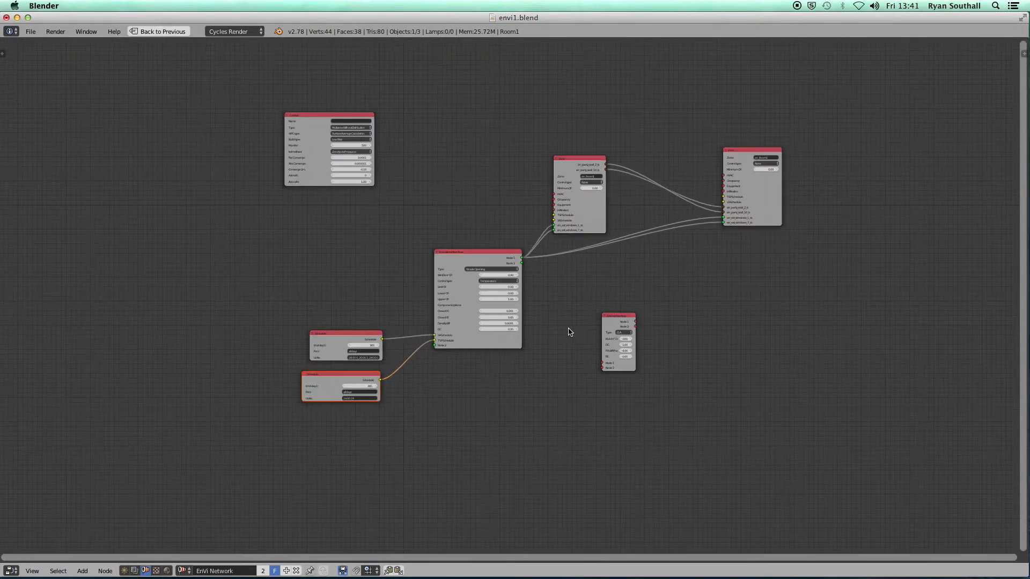
{"action": "key", "text": "ctrl+Up"}
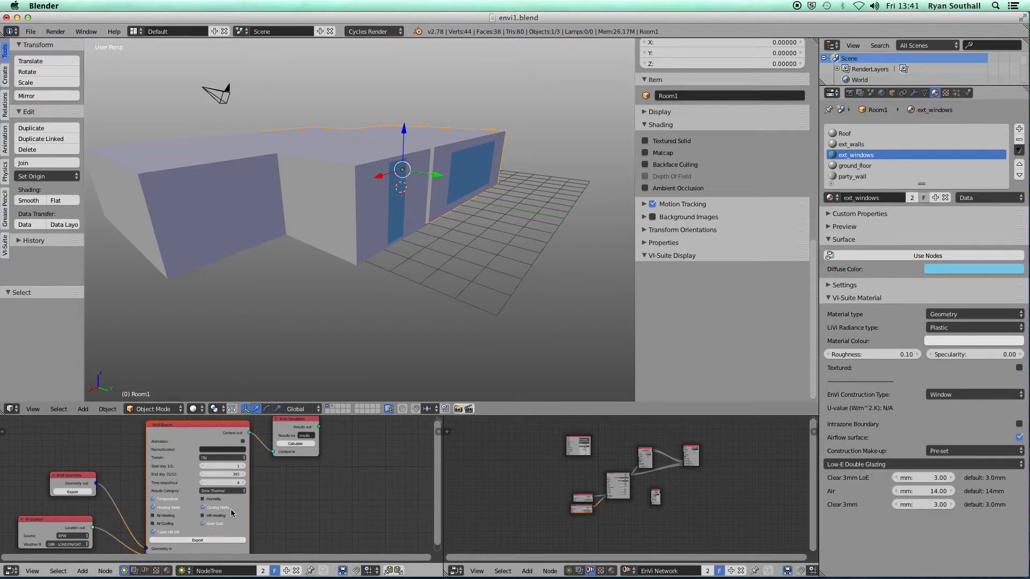
{"action": "key", "text": "ctrl+Up"}
{"action": "scroll", "coordinate": [422, 310], "scroll_direction": "down", "scroll_amount": 1}
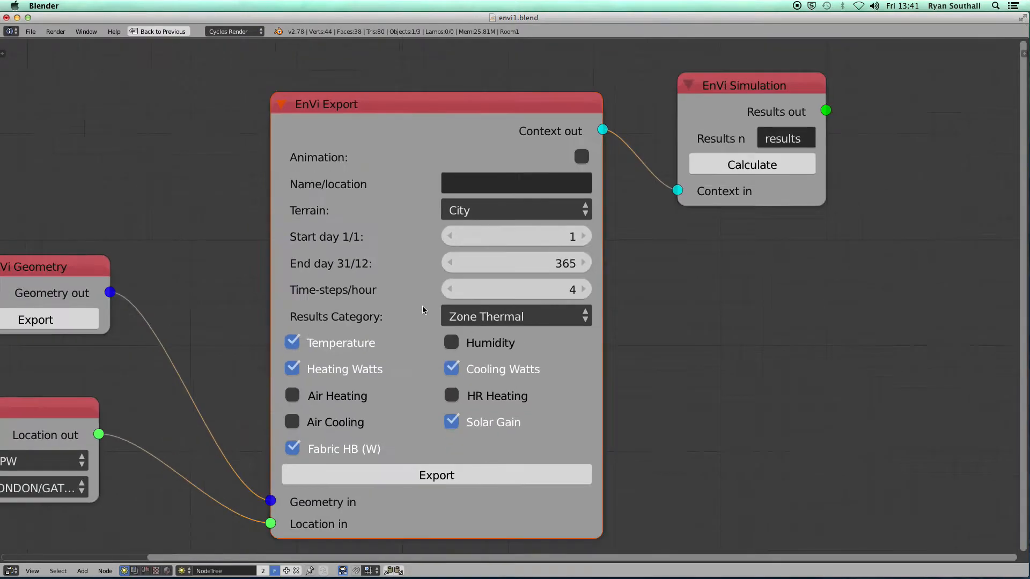
{"action": "left_click", "coordinate": [478, 316]}
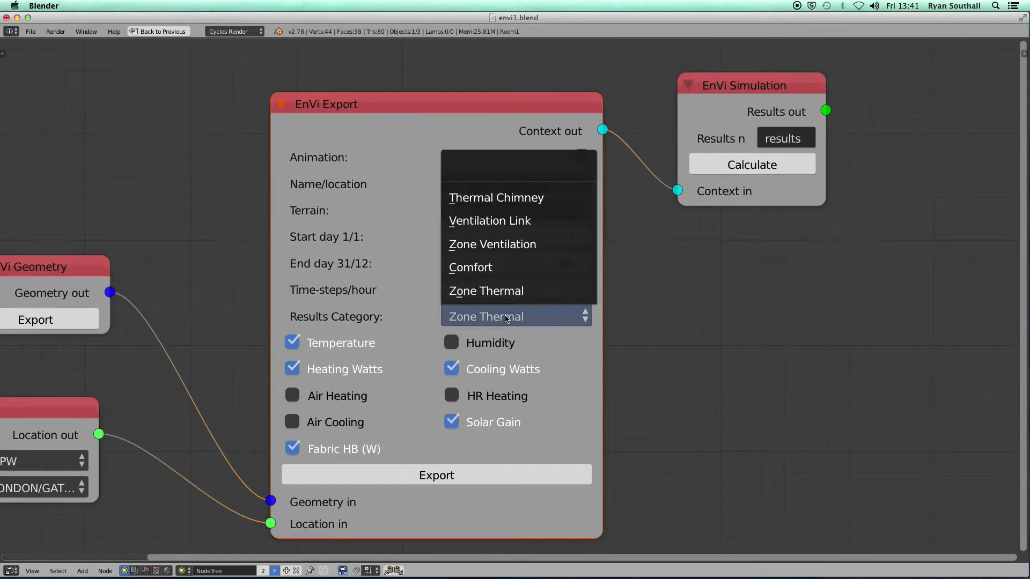
{"action": "left_click", "coordinate": [493, 222]}
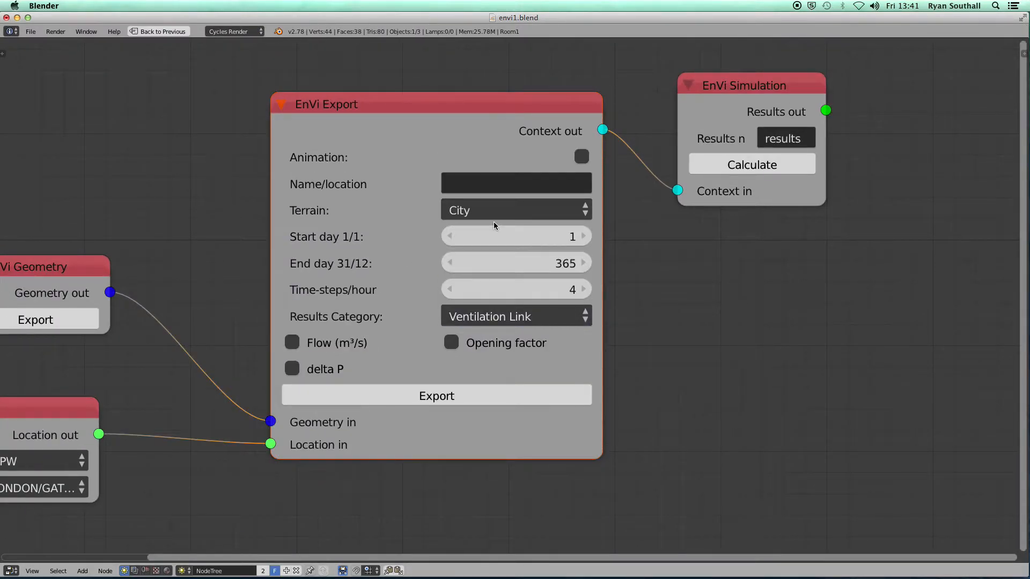
{"action": "left_click", "coordinate": [294, 343]}
{"action": "left_click", "coordinate": [452, 343]}
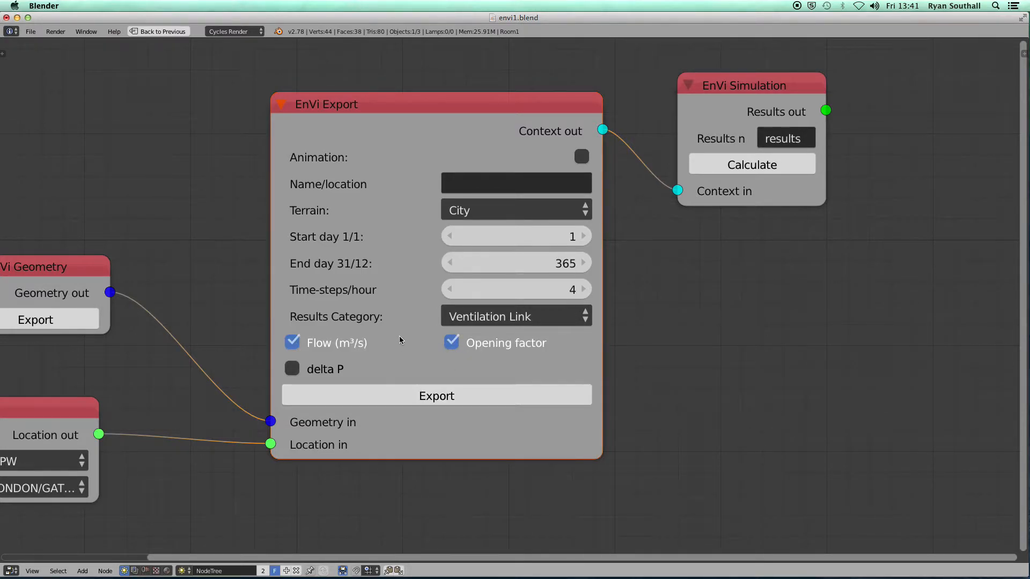
{"action": "left_click", "coordinate": [740, 165]}
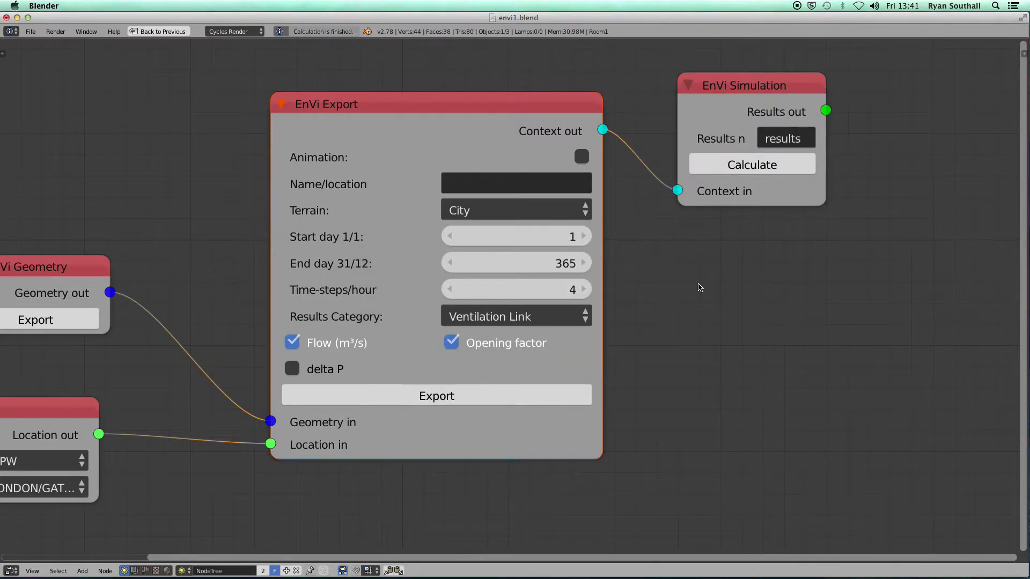
{"action": "key", "text": "shift+space"}
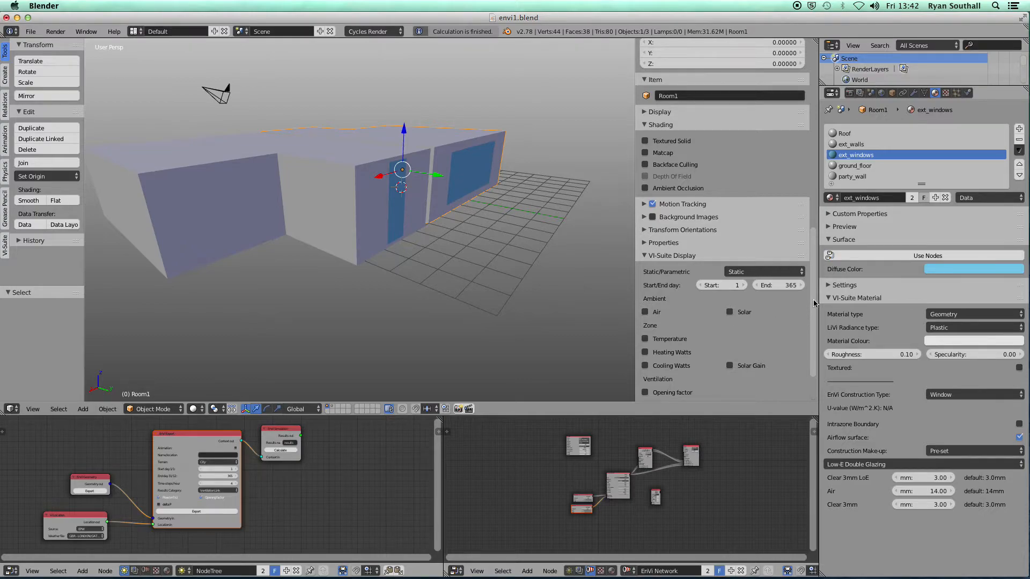
Turn on the EnVi results display and open an enlarged Room1 Infiltration heatmap
{"action": "scroll", "coordinate": [814, 303], "scroll_direction": "down", "scroll_amount": 3}
{"action": "left_click", "coordinate": [724, 380]}
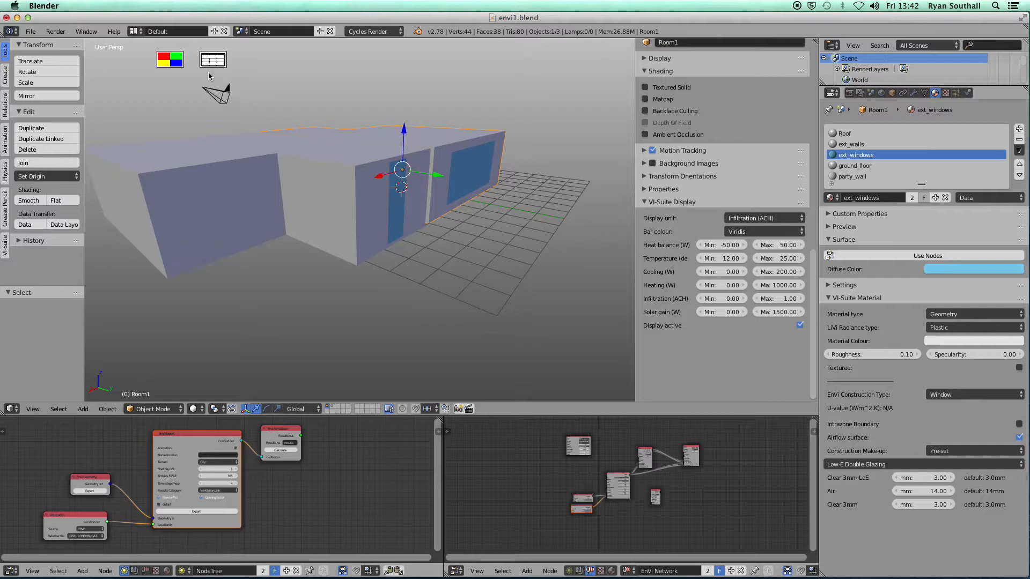
{"action": "left_click", "coordinate": [172, 62]}
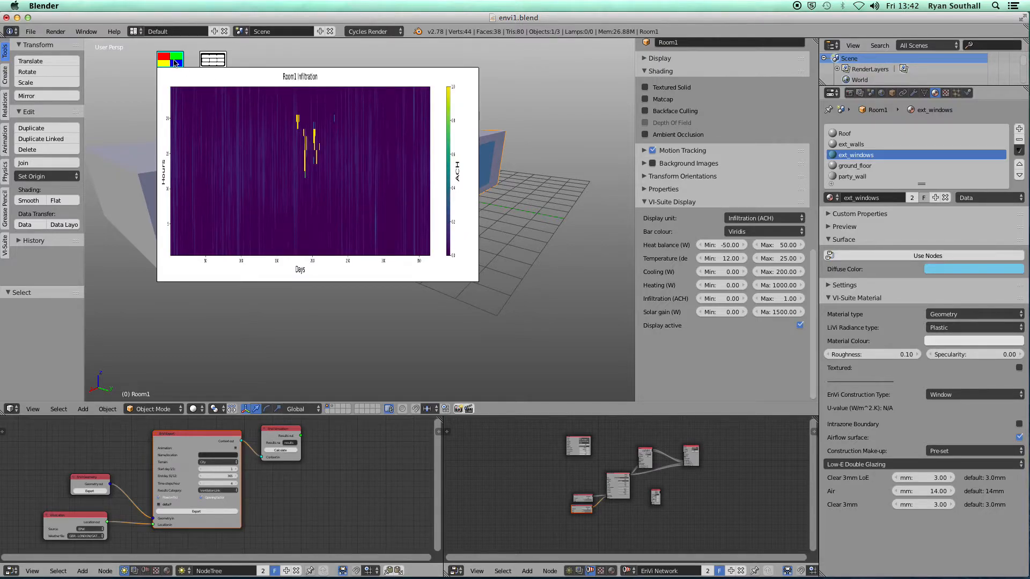
{"action": "left_click_drag", "start_coordinate": [174, 61], "coordinate": [128, 100]}
{"action": "left_click_drag", "start_coordinate": [436, 321], "coordinate": [606, 263]}
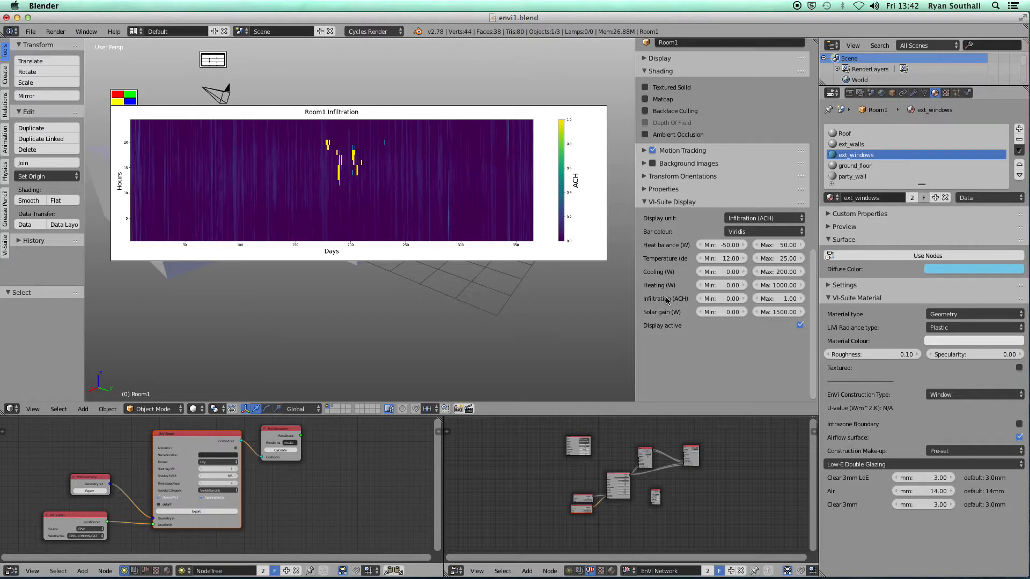
Lower the infiltration scale maximum from 0.5 to 0.1 and reposition the heatmap
{"action": "left_click", "coordinate": [778, 299]}
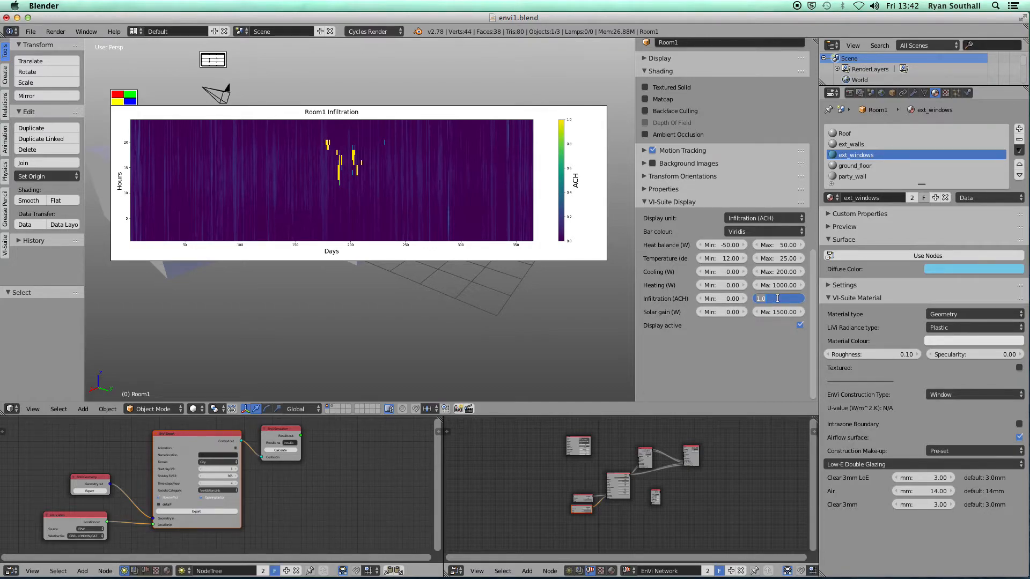
{"action": "key", "text": "Return"}
{"action": "left_click_drag", "start_coordinate": [101, 110], "coordinate": [80, 122]}
{"action": "left_click", "coordinate": [774, 298]}
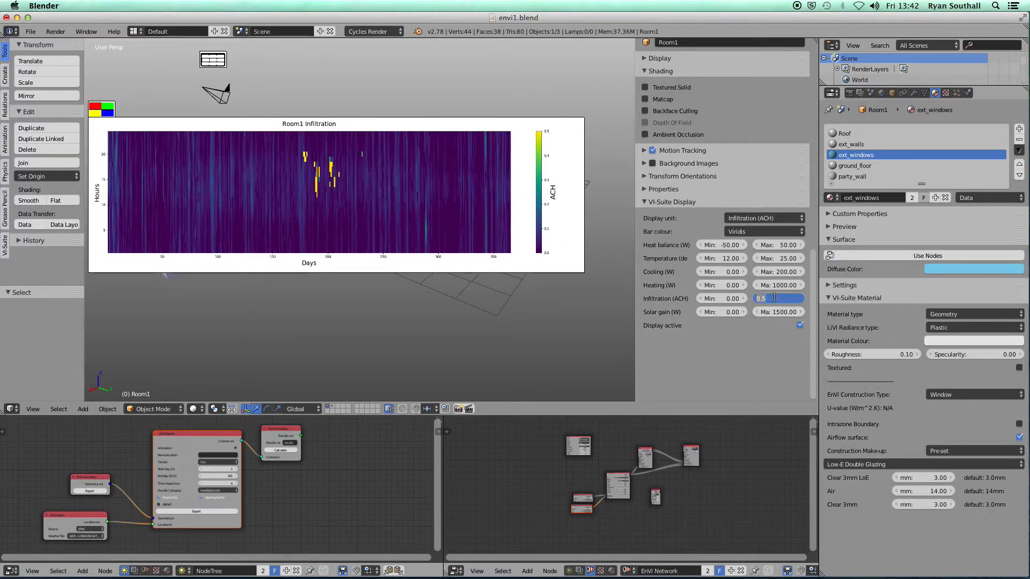
{"action": "type", "text": "0.1"}
{"action": "key", "text": "Return"}
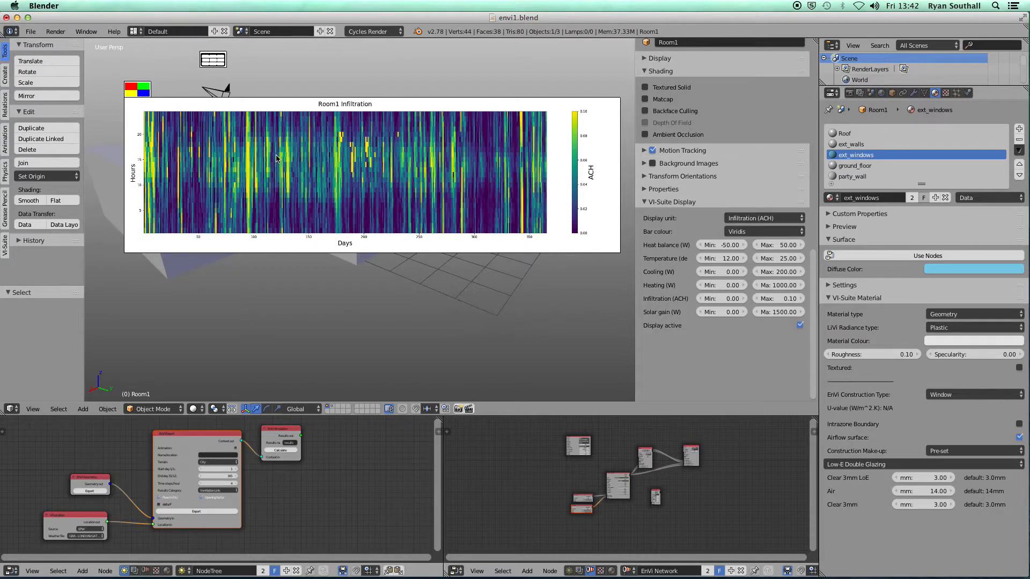
{"action": "left_click", "coordinate": [137, 90]}
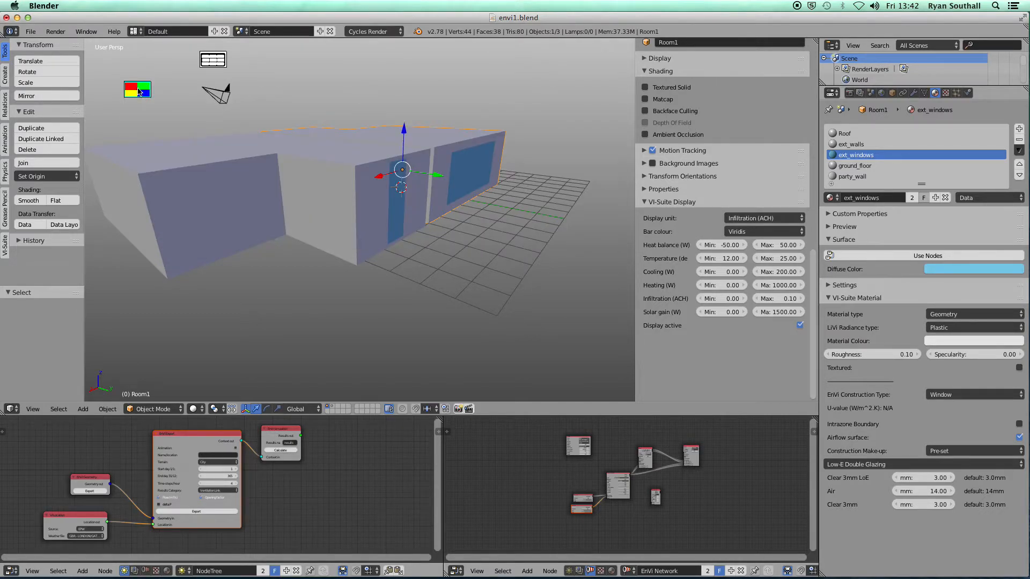
{"action": "left_click_drag", "start_coordinate": [143, 91], "coordinate": [148, 62]}
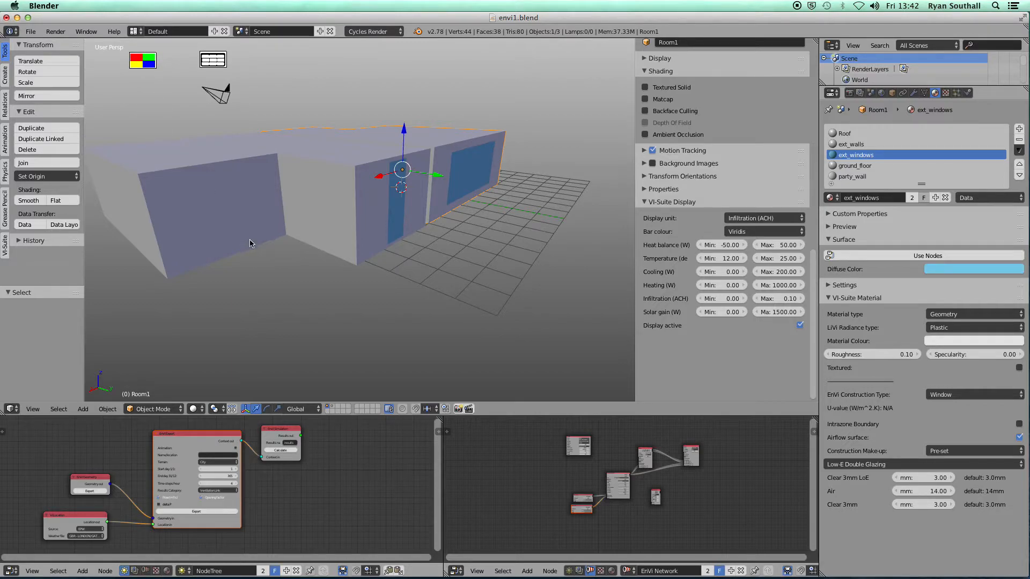
{"action": "left_click", "coordinate": [144, 60]}
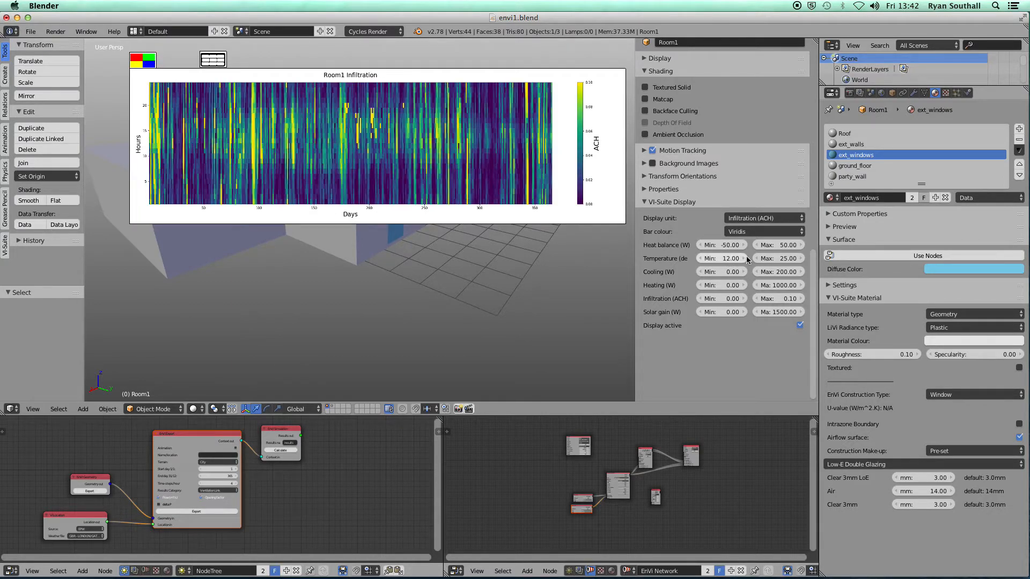
Switch the display unit to Temperature, close the heatmap, and maximize the results node tree
{"action": "left_click", "coordinate": [767, 219]}
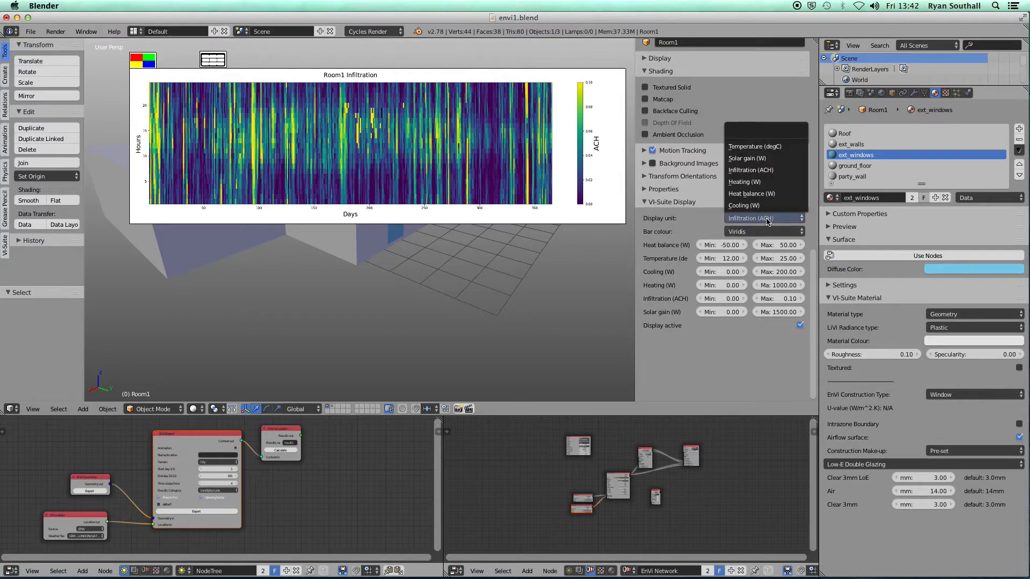
{"action": "left_click", "coordinate": [754, 146]}
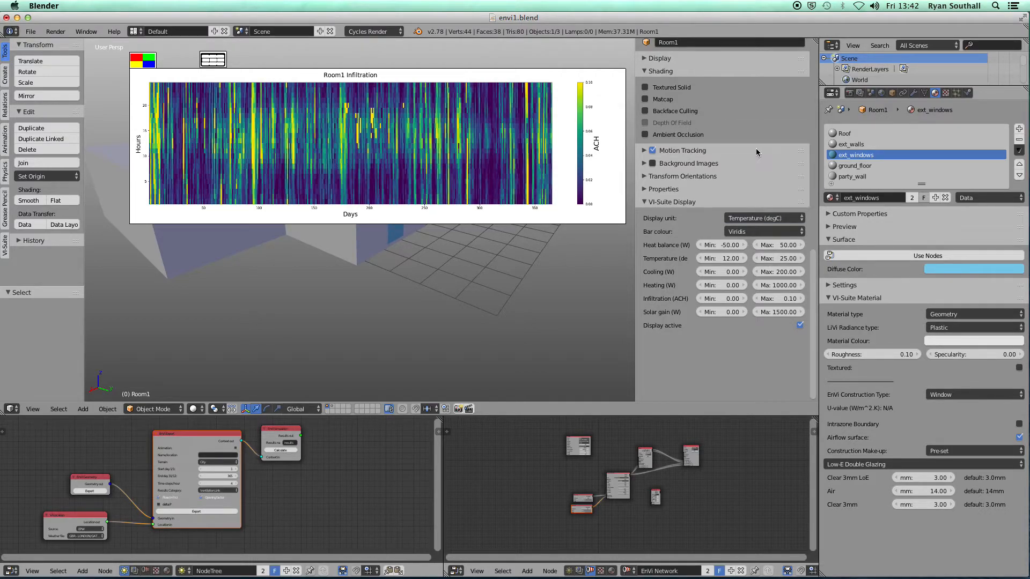
{"action": "left_click_drag", "start_coordinate": [143, 62], "coordinate": [117, 99]}
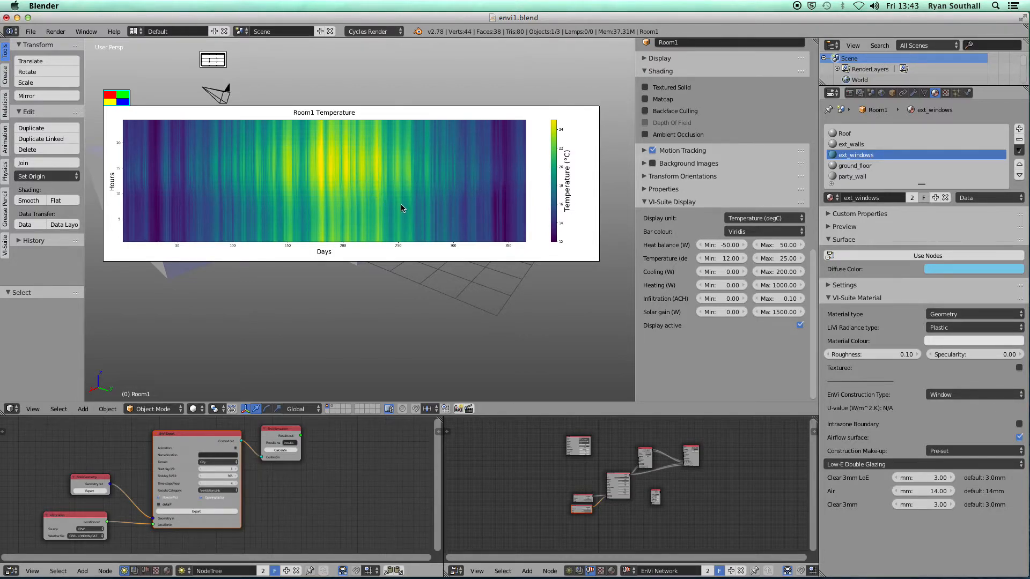
{"action": "left_click", "coordinate": [128, 100]}
{"action": "left_click_drag", "start_coordinate": [128, 100], "coordinate": [138, 62]}
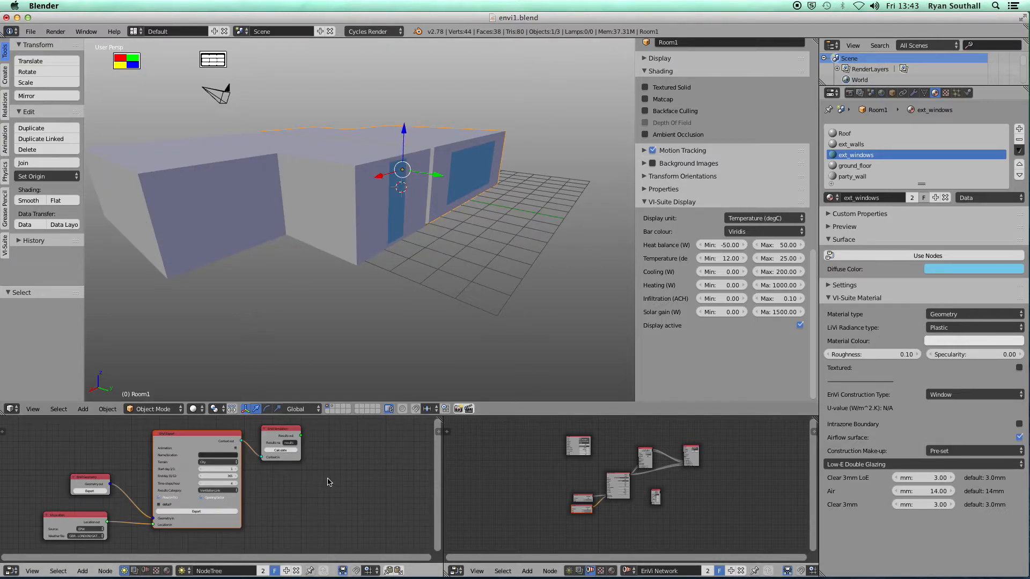
{"action": "key", "text": "shift+space"}
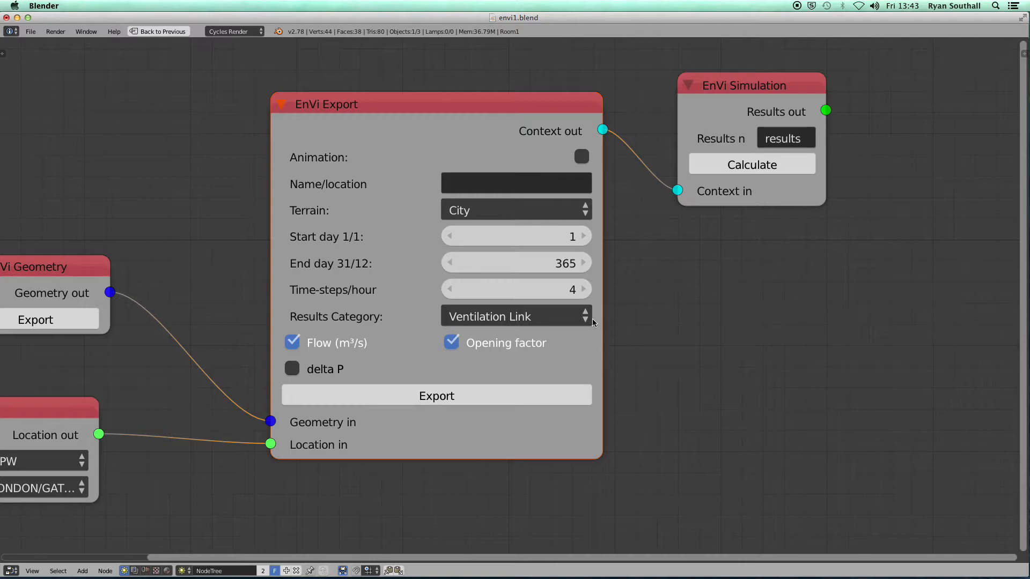
Add a VI-Suite Chart node and link the simulation results to its X-axis and Y-axis 1
{"action": "middle_click_drag", "start_coordinate": [717, 275], "coordinate": [377, 288]}
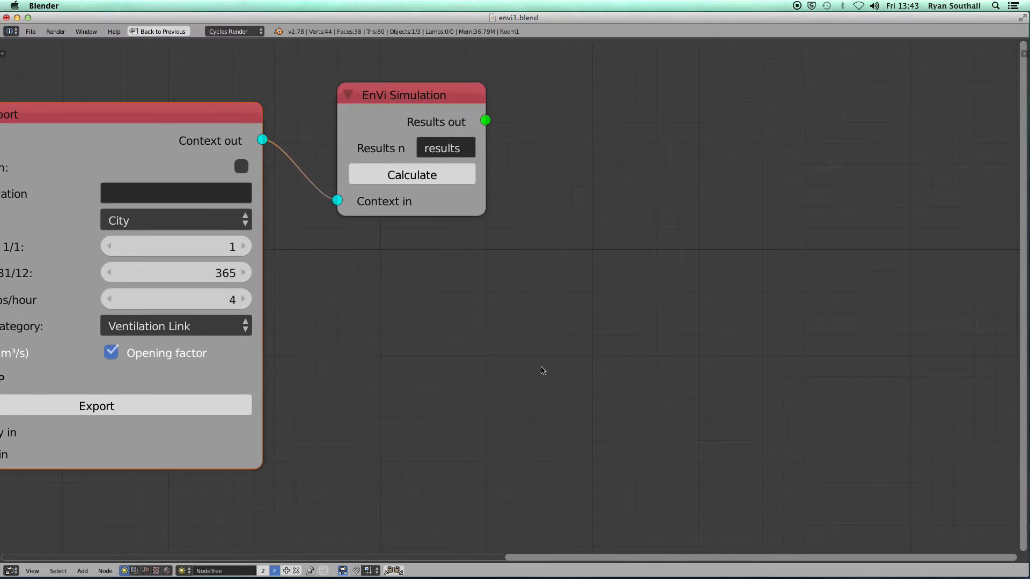
{"action": "key", "text": "shift+a"}
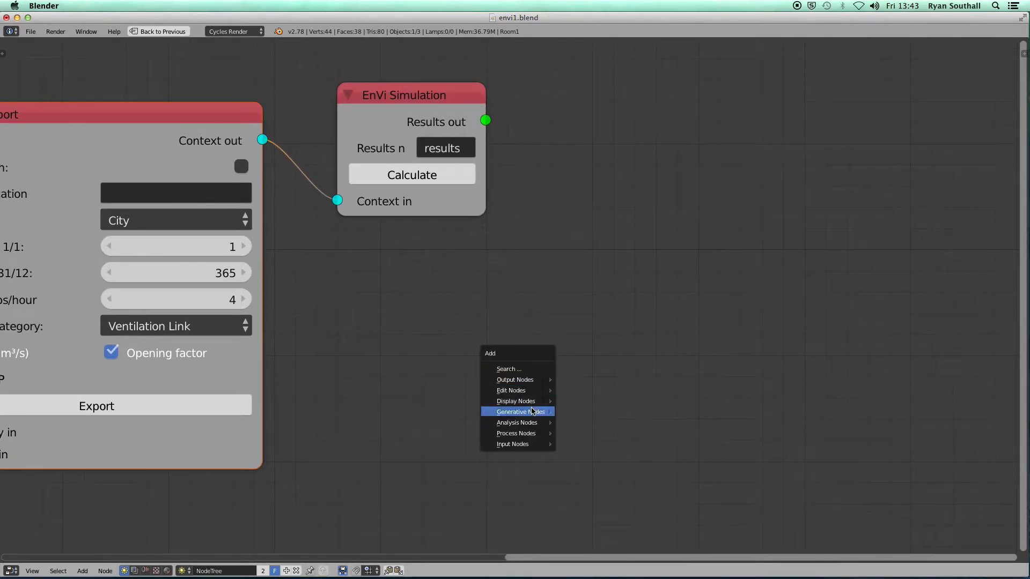
{"action": "mouse_move", "coordinate": [524, 384]}
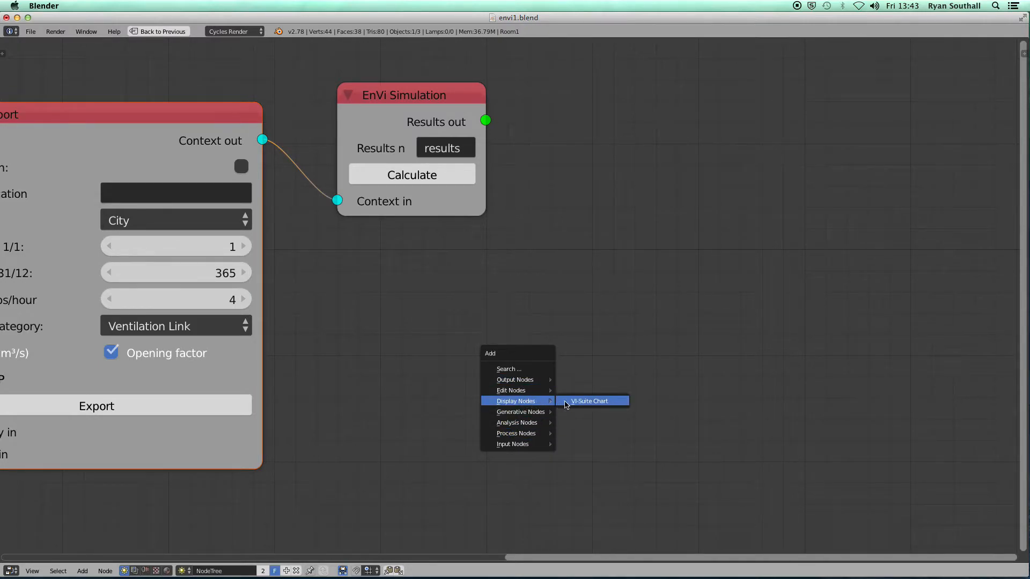
{"action": "left_click", "coordinate": [585, 402]}
{"action": "left_click", "coordinate": [651, 105]}
{"action": "left_click_drag", "start_coordinate": [485, 120], "coordinate": [639, 145]}
{"action": "middle_click_drag", "start_coordinate": [710, 298], "coordinate": [514, 316]}
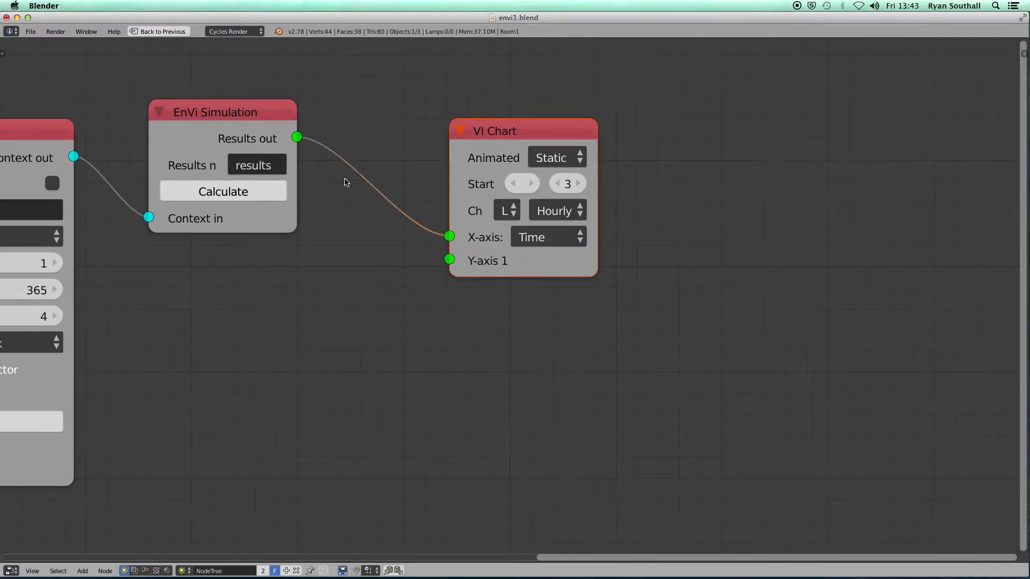
{"action": "left_click_drag", "start_coordinate": [298, 141], "coordinate": [450, 260]}
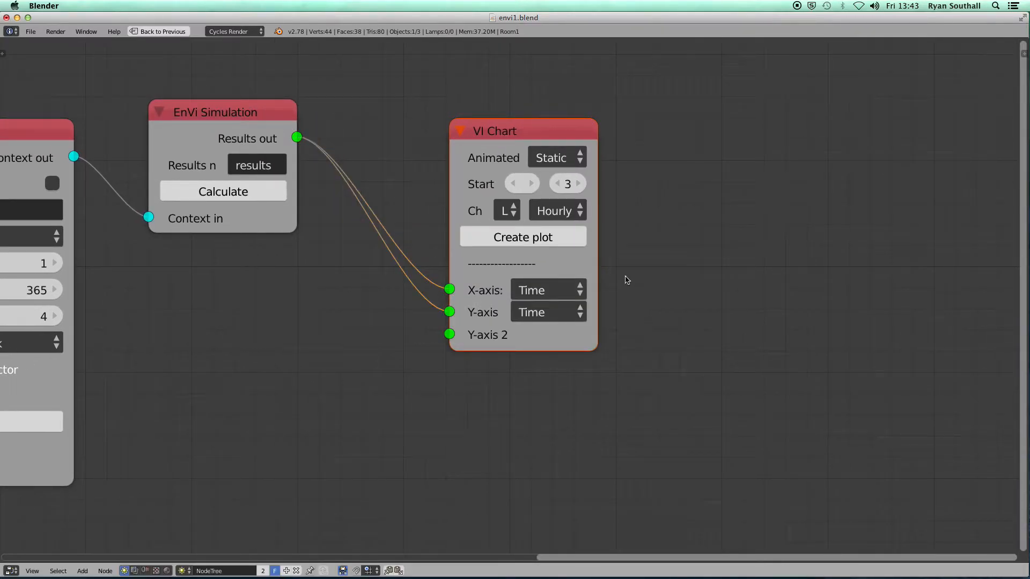
Set the chart's Y-axis to Linkage WIN-EN_ROOM1_1 Opening Factor and create the plot
{"action": "left_click_drag", "start_coordinate": [598, 249], "coordinate": [897, 245]}
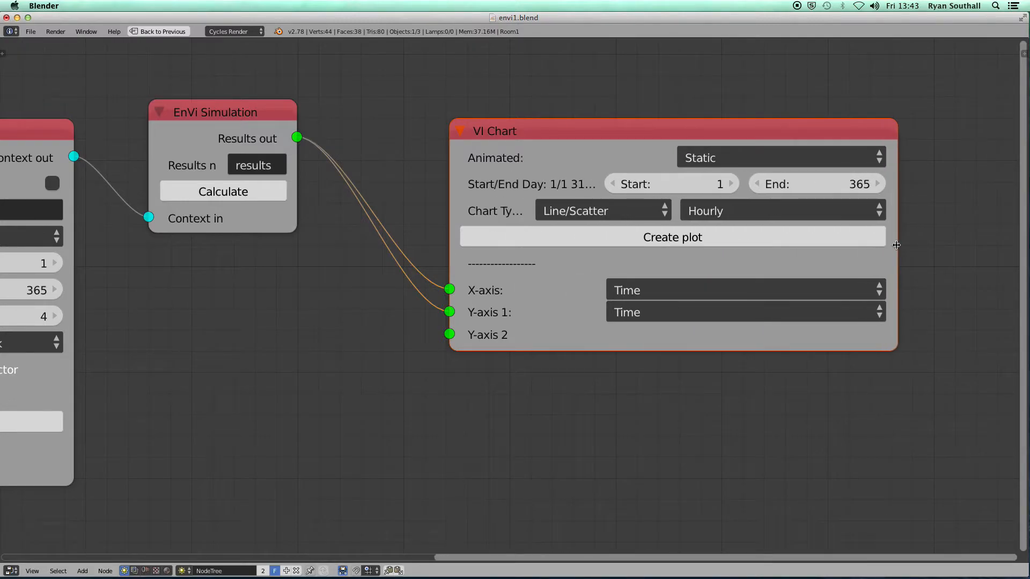
{"action": "left_click", "coordinate": [673, 315]}
{"action": "left_click", "coordinate": [654, 220]}
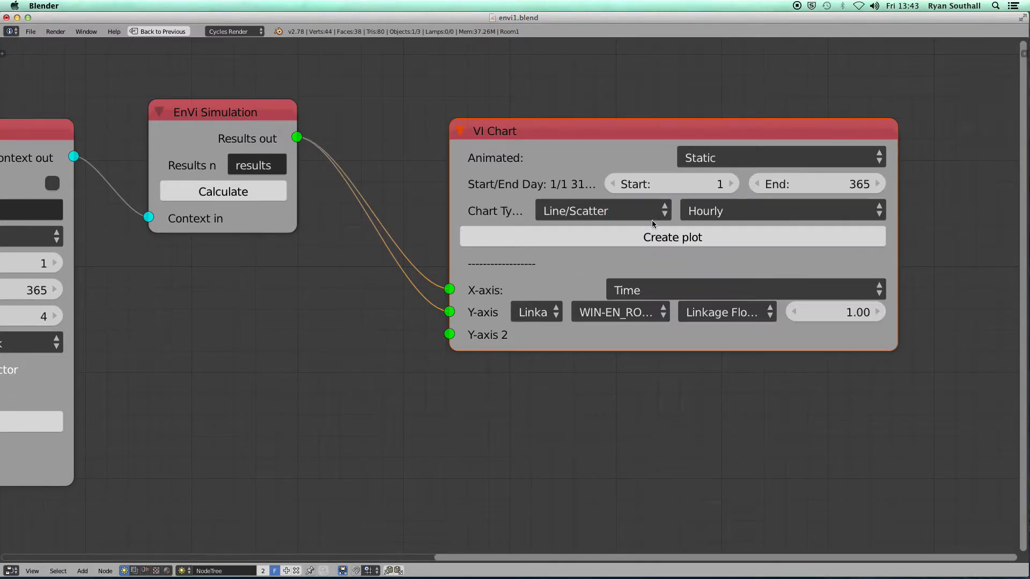
{"action": "middle_click_drag", "start_coordinate": [735, 415], "coordinate": [576, 380]}
{"action": "left_click_drag", "start_coordinate": [743, 276], "coordinate": [926, 263]}
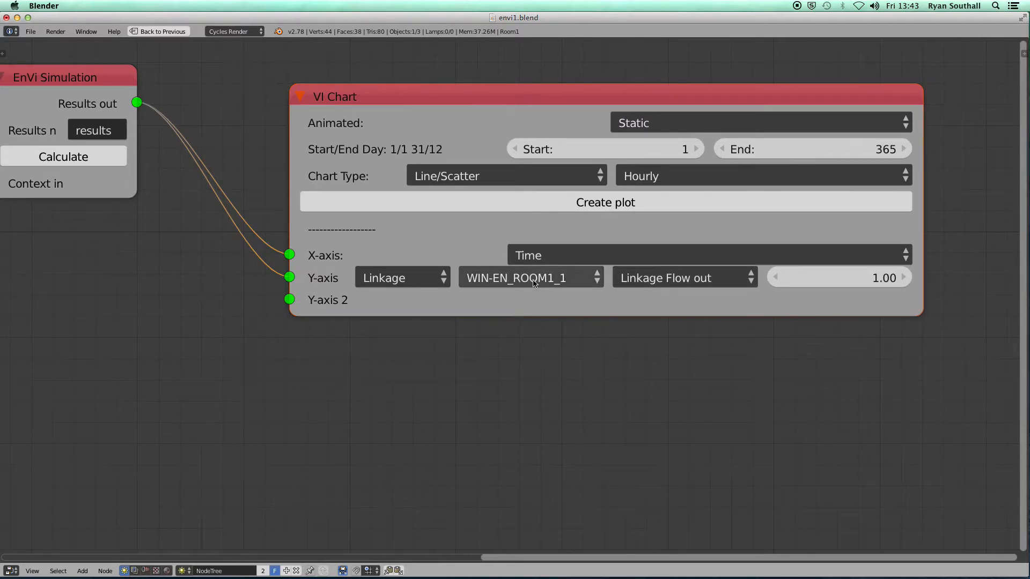
{"action": "left_click", "coordinate": [670, 277]}
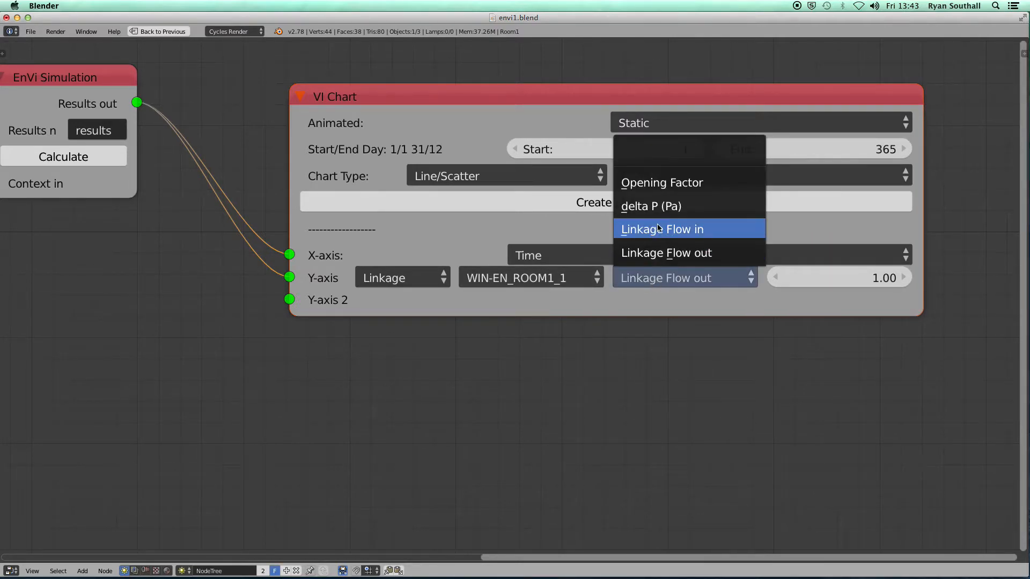
{"action": "left_click", "coordinate": [659, 187]}
{"action": "scroll", "coordinate": [623, 345], "scroll_direction": "down", "scroll_amount": 1}
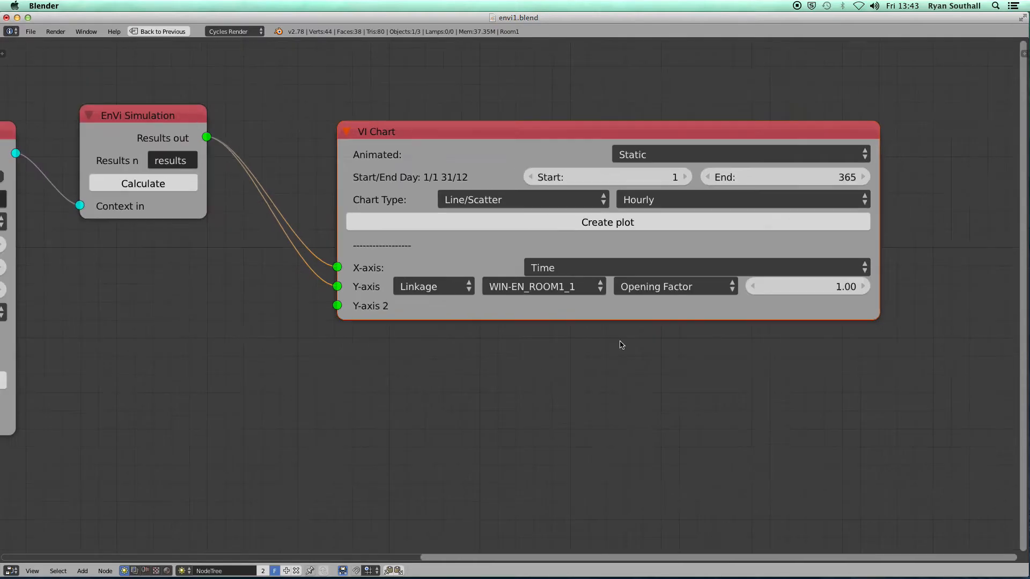
{"action": "scroll", "coordinate": [621, 345], "scroll_direction": "down", "scroll_amount": 1}
{"action": "left_click", "coordinate": [629, 234]}
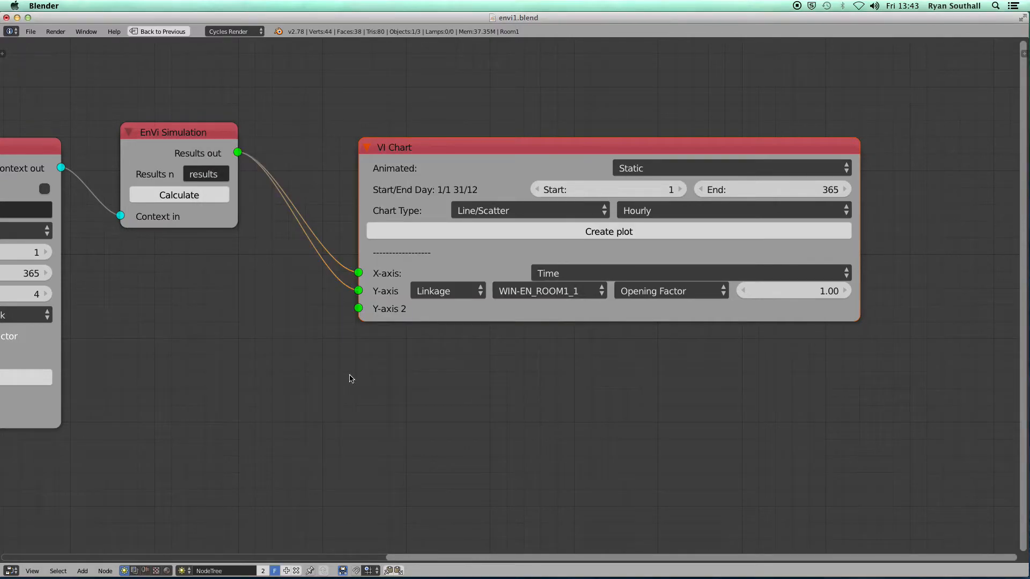
{"action": "key", "text": "ctrl+Up"}
{"action": "key", "text": "ctrl+Up"}
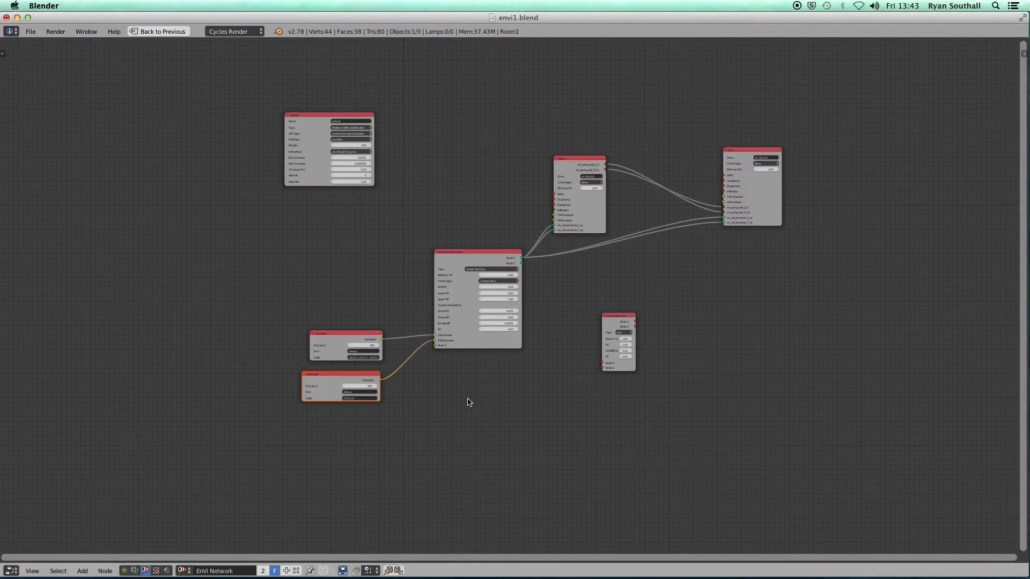
Change the lower Schedule node's Untils from 24:00 24 to 24:00 20, then return to the results node tree
{"action": "scroll", "coordinate": [466, 402], "scroll_direction": "up", "scroll_amount": 5}
{"action": "scroll", "coordinate": [471, 379], "scroll_direction": "up", "scroll_amount": 2}
{"action": "middle_click_drag", "start_coordinate": [236, 453], "coordinate": [497, 375]}
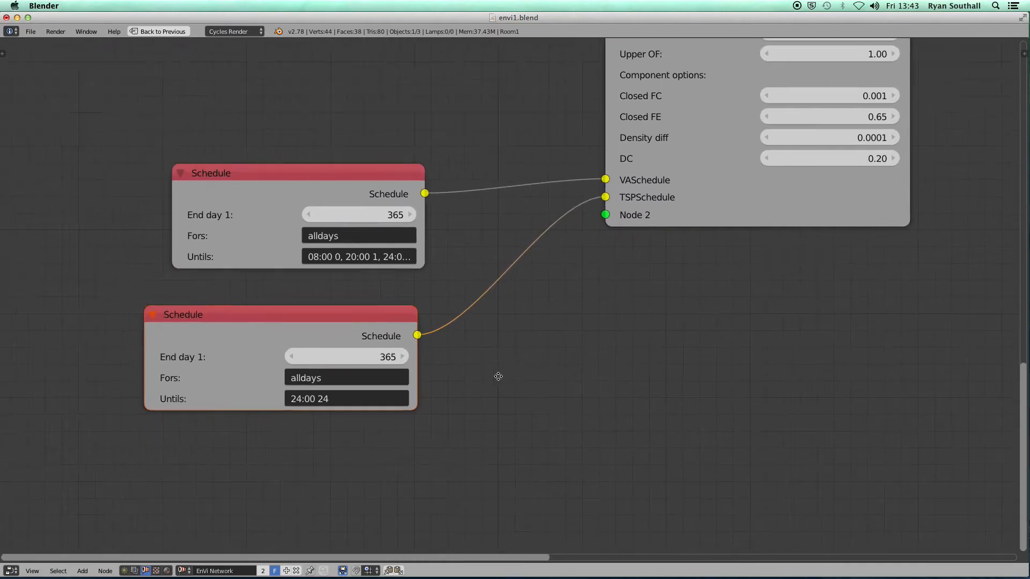
{"action": "left_click", "coordinate": [334, 399]}
{"action": "left_click", "coordinate": [341, 399]}
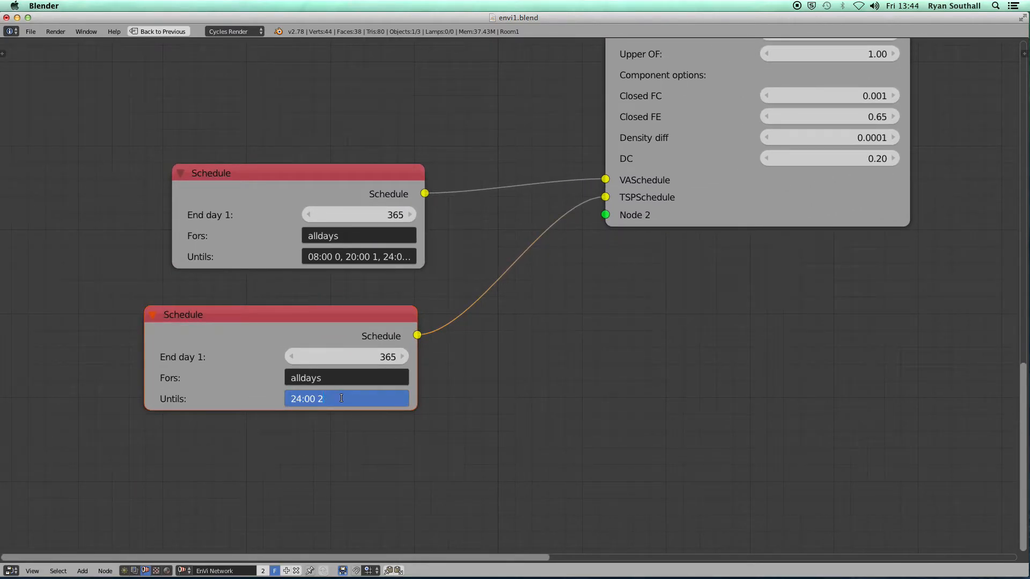
{"action": "type", "text": "0"}
{"action": "key", "text": "Return"}
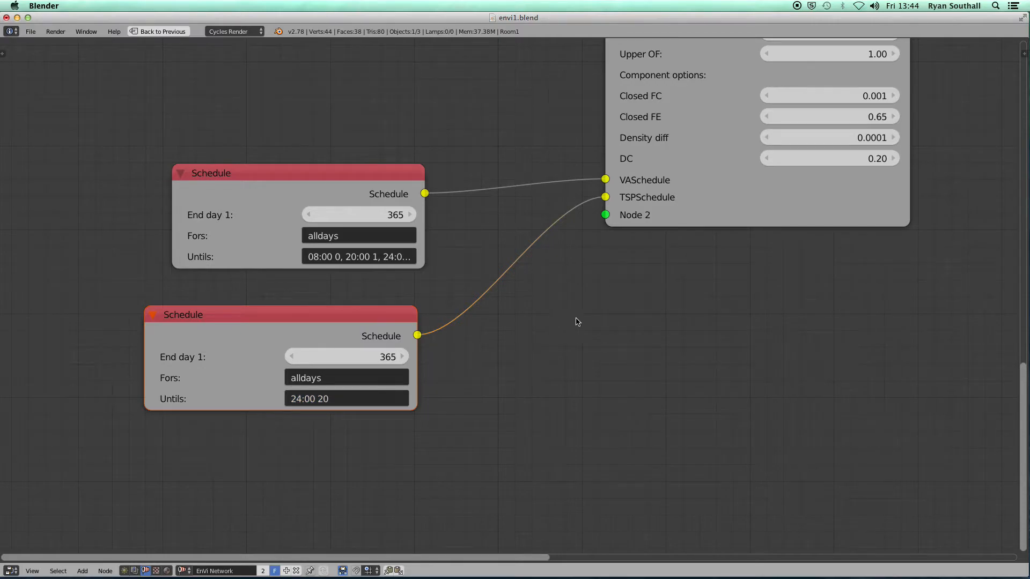
{"action": "scroll", "coordinate": [575, 320], "scroll_direction": "down", "scroll_amount": 3}
{"action": "middle_click_drag", "start_coordinate": [602, 329], "coordinate": [493, 336]}
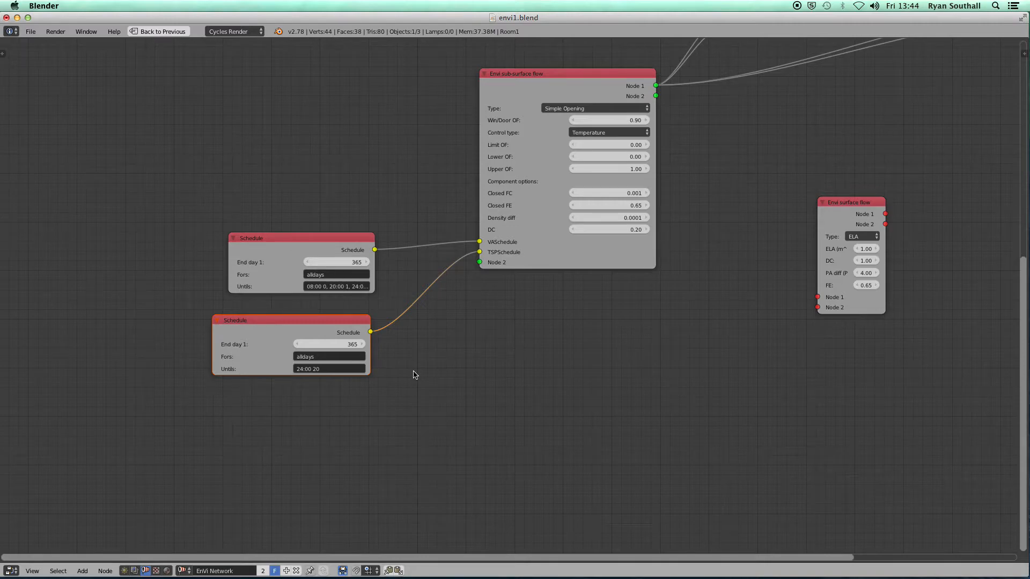
{"action": "key", "text": "ctrl+Up"}
{"action": "key", "text": "ctrl+Up"}
{"action": "middle_click_drag", "start_coordinate": [169, 363], "coordinate": [453, 314]}
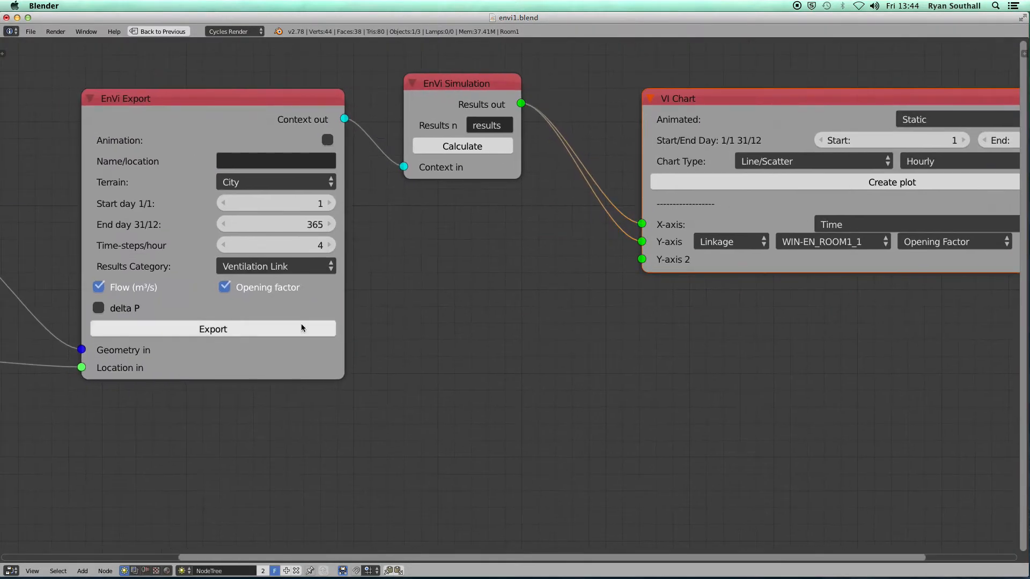
Rerun the EnVi simulation and plot the WIN-EN_ROOM1_1 Opening Factor from the new results
{"action": "left_click", "coordinate": [468, 148]}
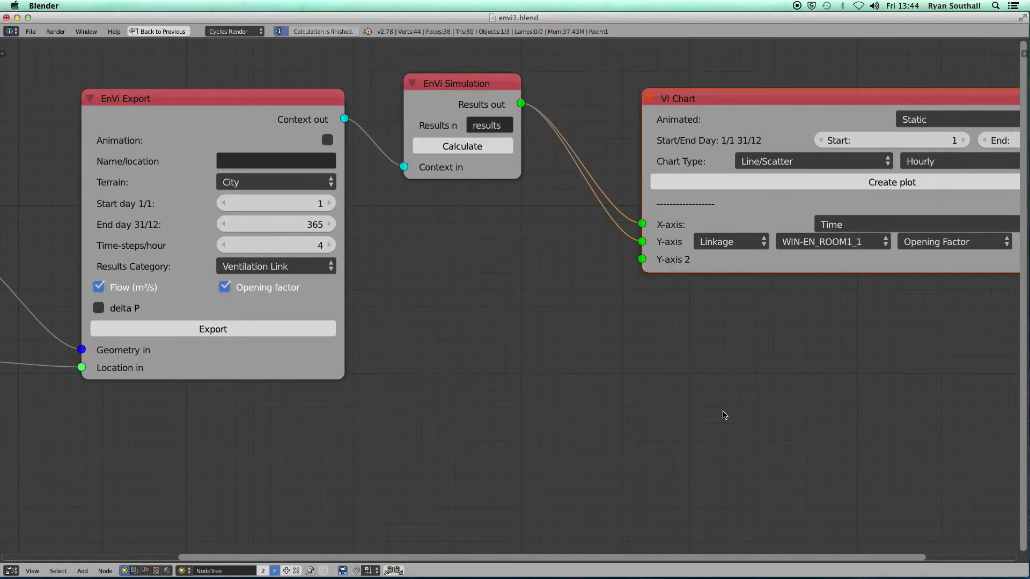
{"action": "middle_click_drag", "start_coordinate": [762, 363], "coordinate": [401, 400]}
{"action": "left_click", "coordinate": [523, 217]}
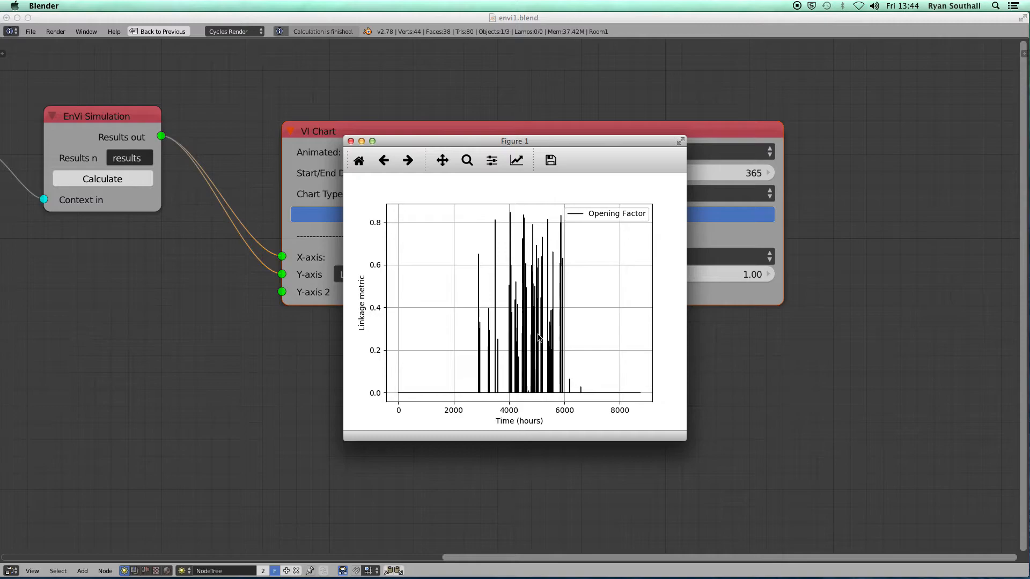
{"action": "left_click", "coordinate": [352, 141]}
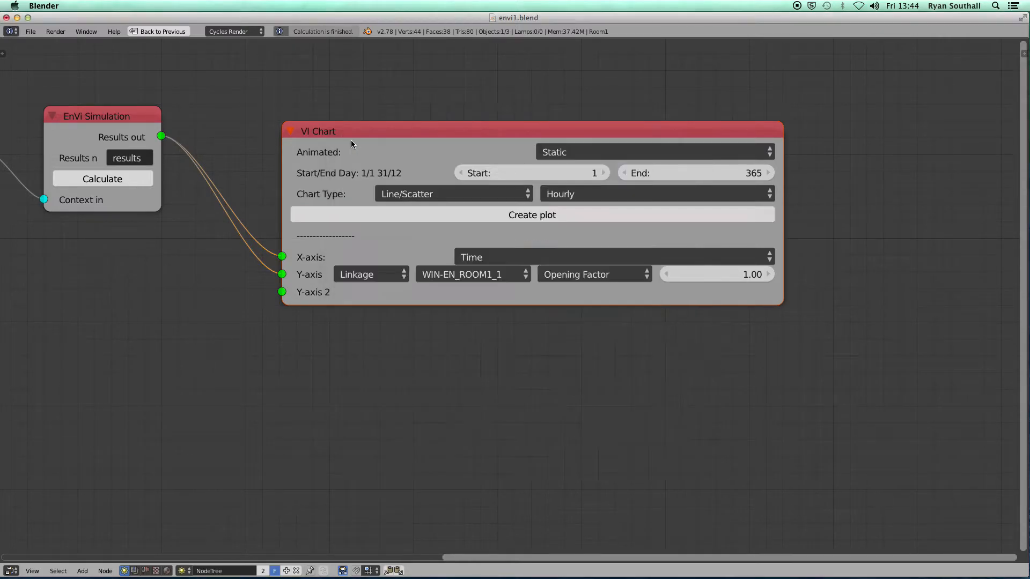
{"action": "left_click", "coordinate": [593, 277]}
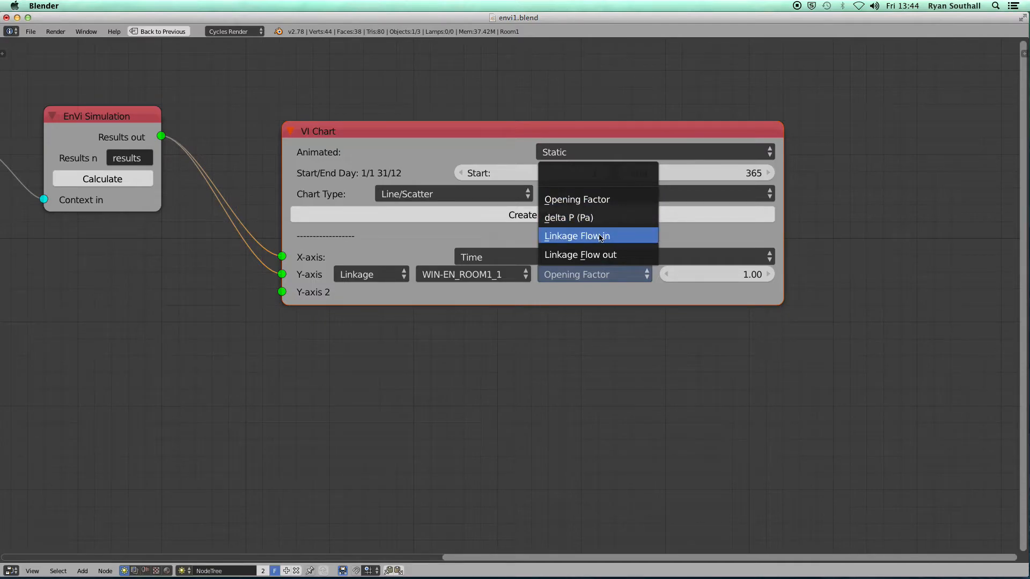
Switch the chart metric to Linkage Flow in, plot it, then close the chart
{"action": "left_click", "coordinate": [600, 237]}
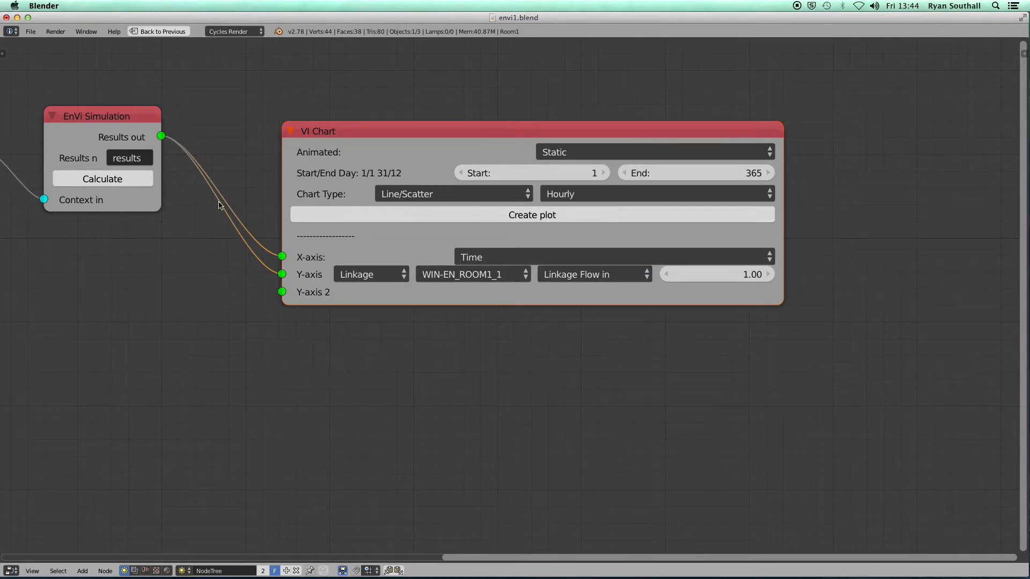
{"action": "left_click", "coordinate": [548, 218]}
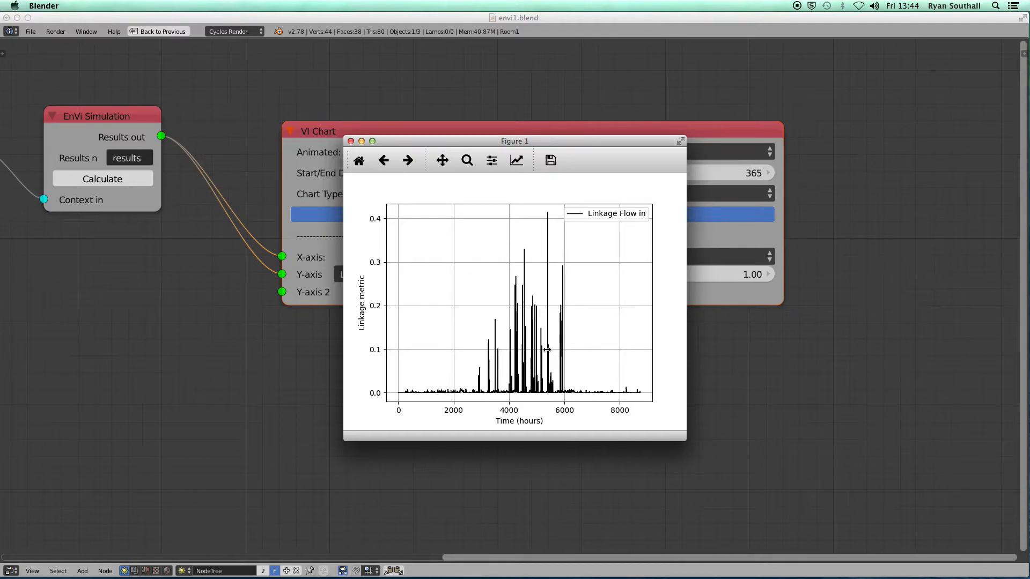
{"action": "left_click", "coordinate": [351, 142]}
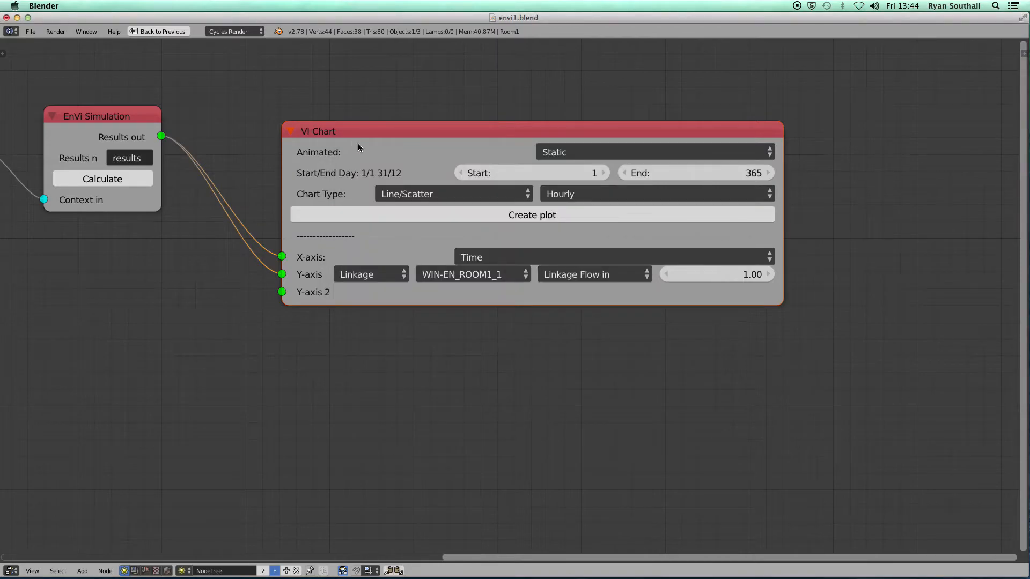
{"action": "scroll", "coordinate": [545, 234], "scroll_direction": "down", "scroll_amount": 5}
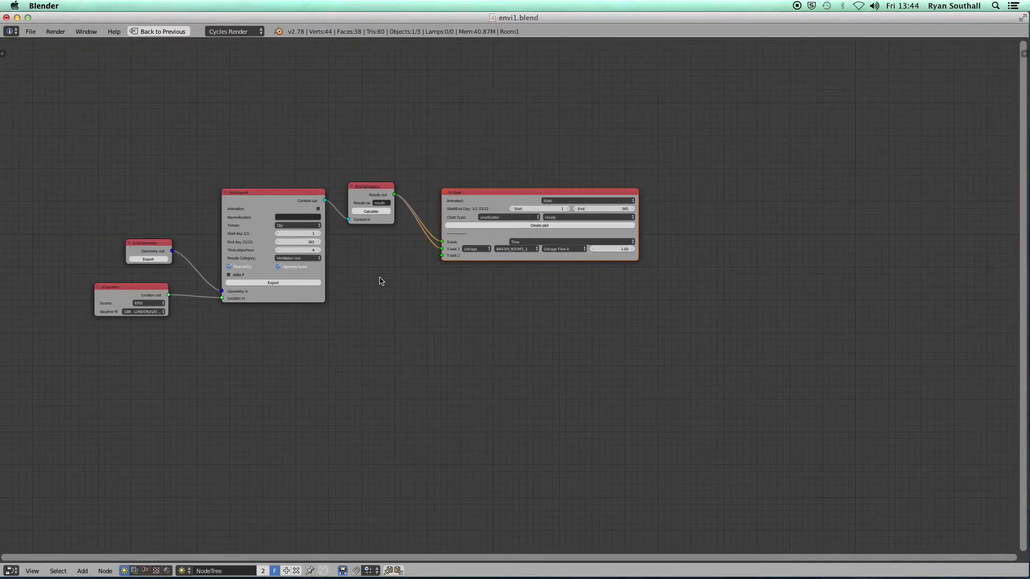
Restore the multi-panel layout and orbit the view to see the building from another angle
{"action": "middle_click_drag", "start_coordinate": [379, 283], "coordinate": [435, 310]}
{"action": "key", "text": "ctrl+Up"}
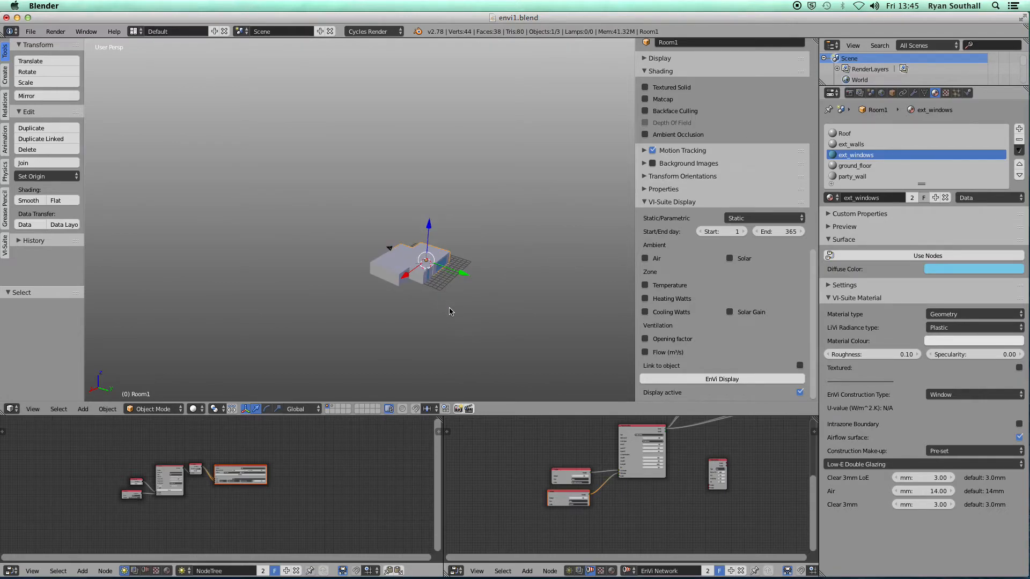
{"action": "scroll", "coordinate": [439, 298], "scroll_direction": "up", "scroll_amount": 10}
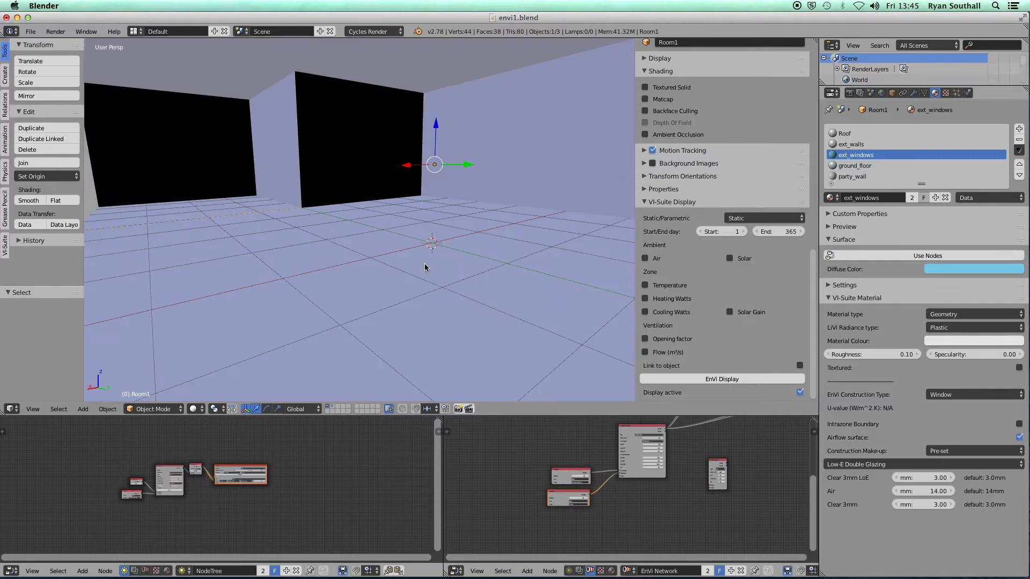
{"action": "scroll", "coordinate": [425, 274], "scroll_direction": "down", "scroll_amount": 10}
{"action": "middle_click_drag", "start_coordinate": [426, 279], "coordinate": [365, 318]}
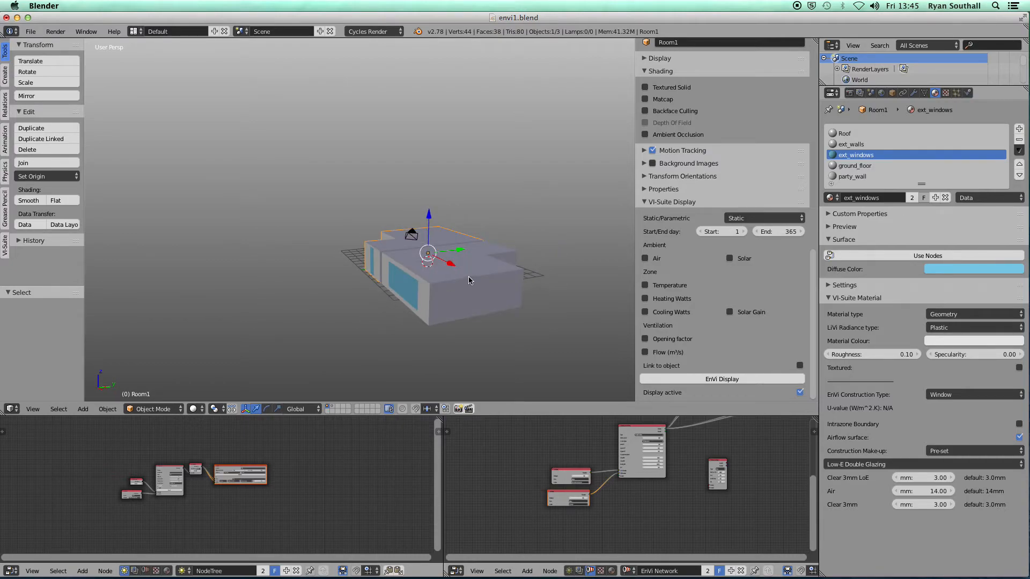
Select Room1, enter Edit Mode and select its end wall face
{"action": "right_click", "coordinate": [471, 280]}
{"action": "middle_click_drag", "start_coordinate": [482, 307], "coordinate": [405, 270]}
{"action": "right_click", "coordinate": [405, 270]}
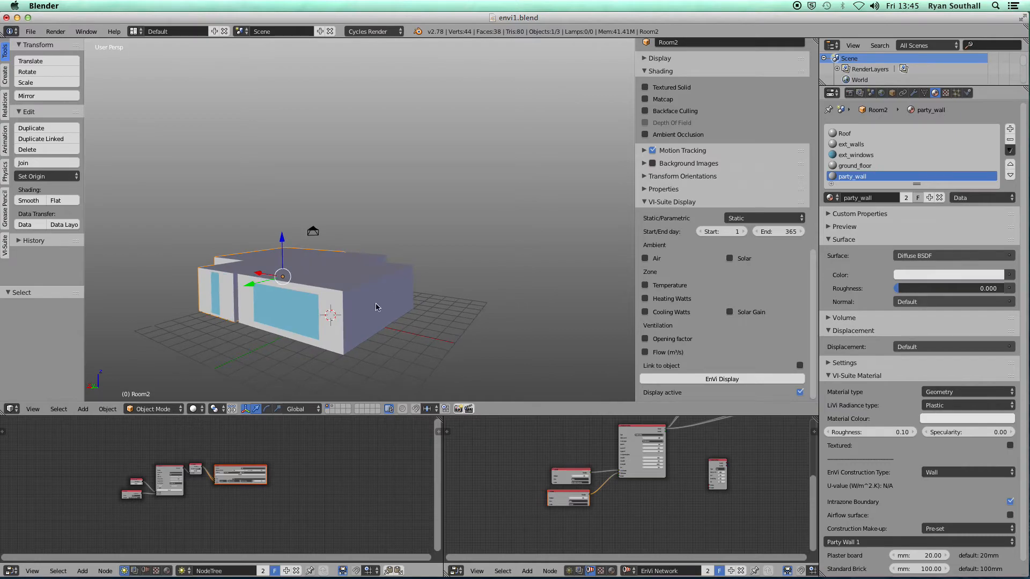
{"action": "key", "text": "Tab"}
{"action": "right_click", "coordinate": [405, 340]}
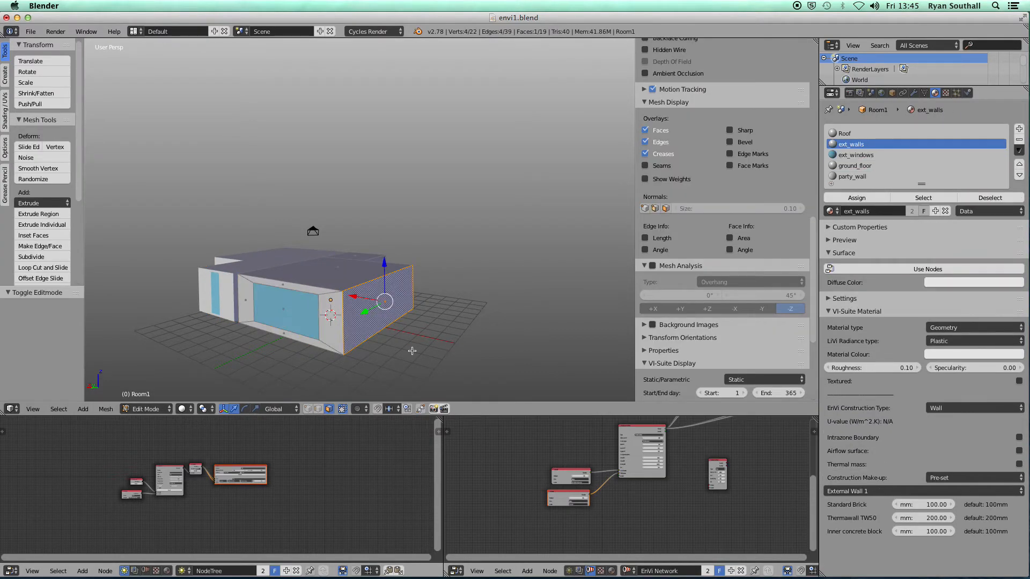
{"action": "middle_click_drag", "start_coordinate": [400, 359], "coordinate": [398, 330]}
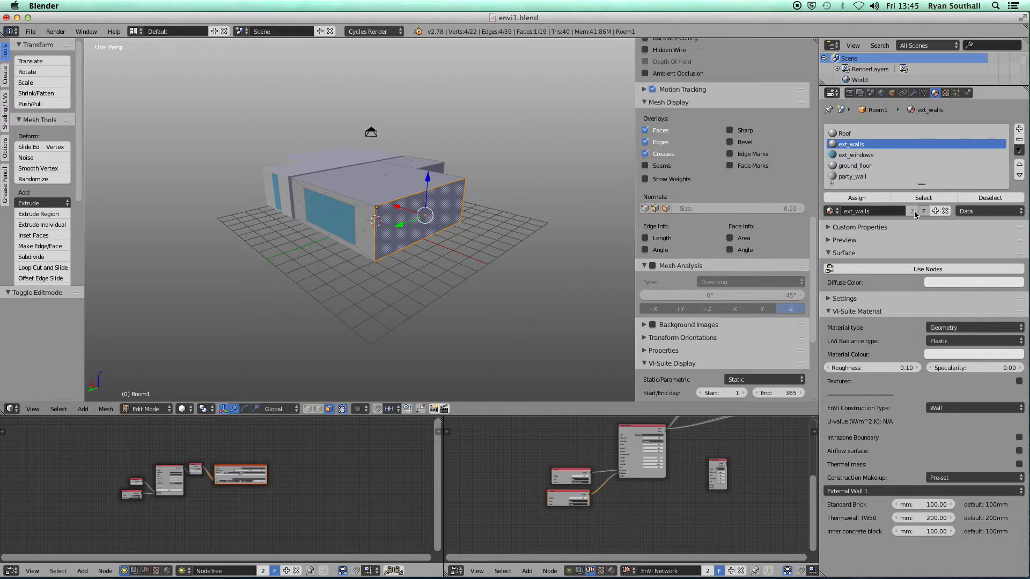
Copy the wall material as ext_walls_af and mark it as an airflow surface
{"action": "left_click", "coordinate": [937, 211]}
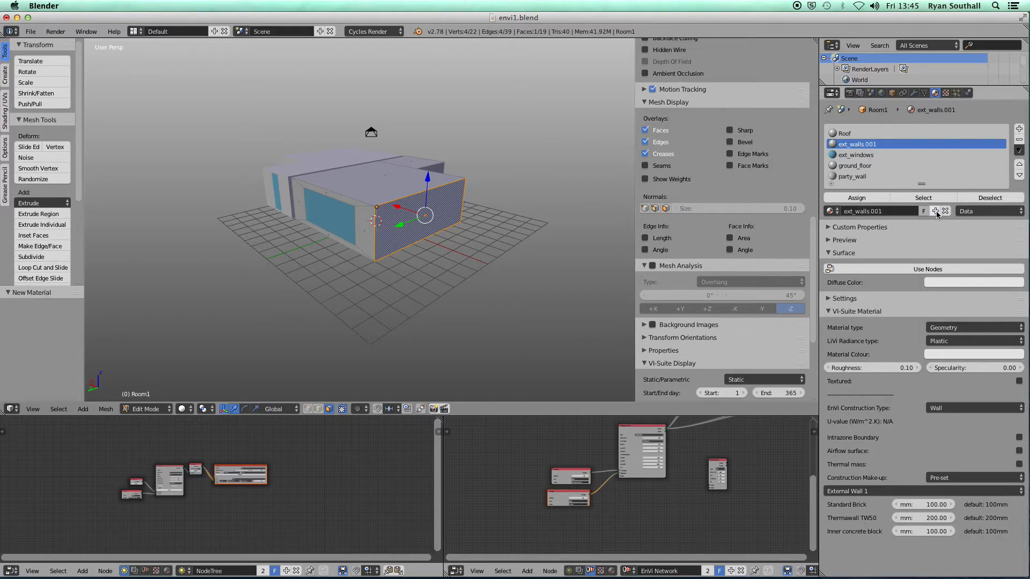
{"action": "double_click", "coordinate": [890, 211]}
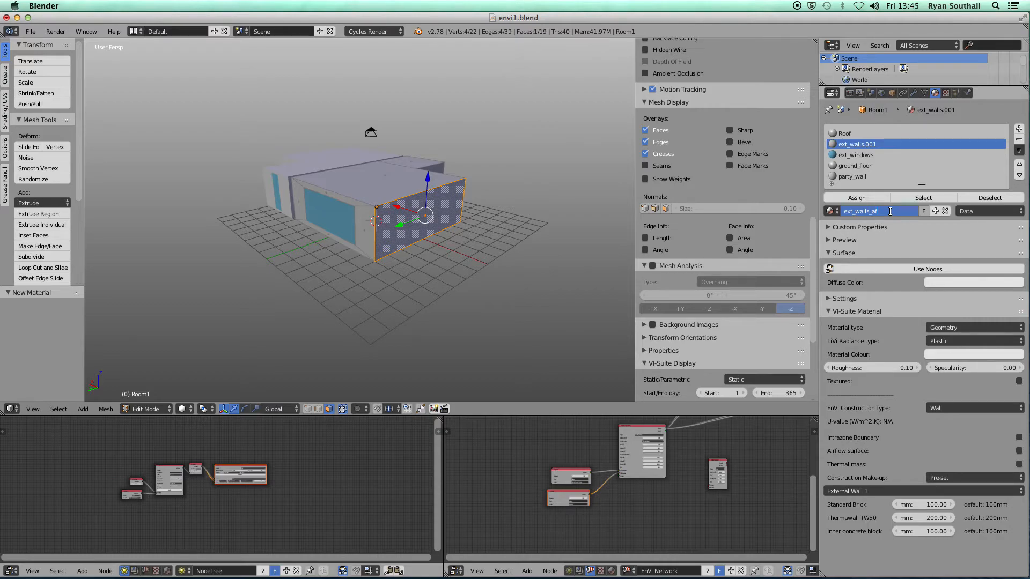
{"action": "key", "text": "Return"}
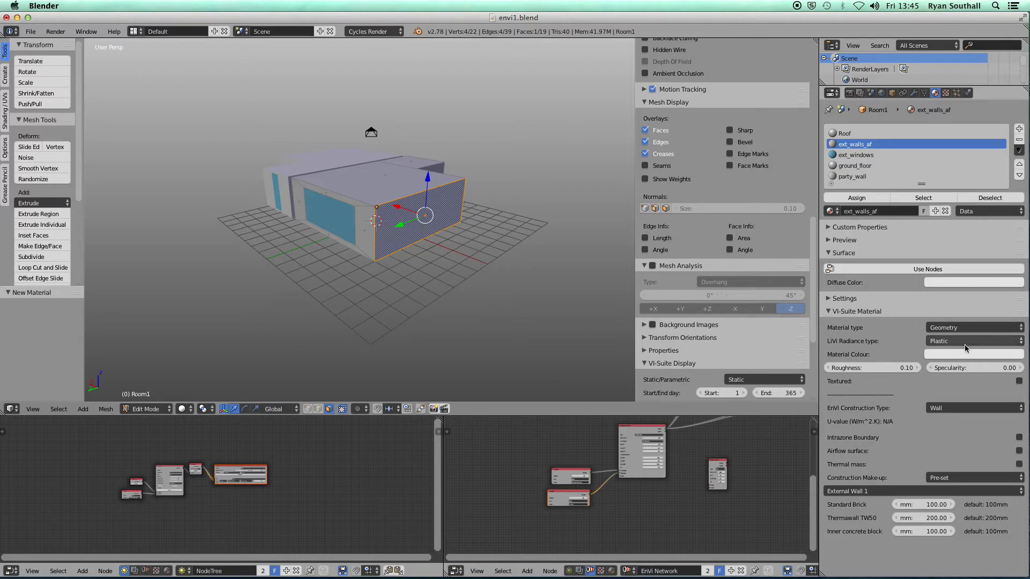
{"action": "left_click", "coordinate": [1018, 451]}
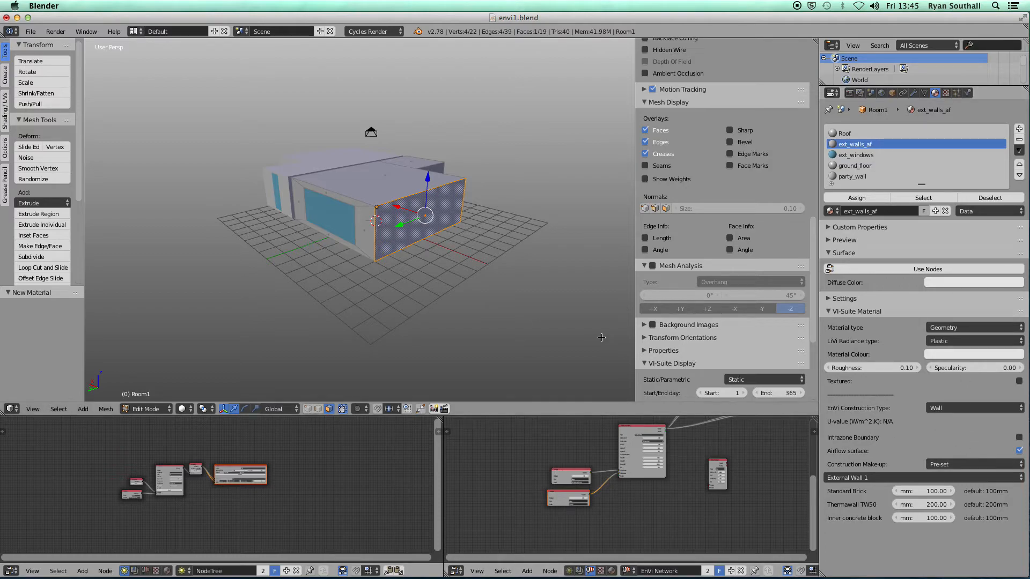
Return to Object Mode, re-export the geometry, and maximize the EnVi network editor
{"action": "key", "text": "Tab"}
{"action": "scroll", "coordinate": [196, 501], "scroll_direction": "up", "scroll_amount": 4}
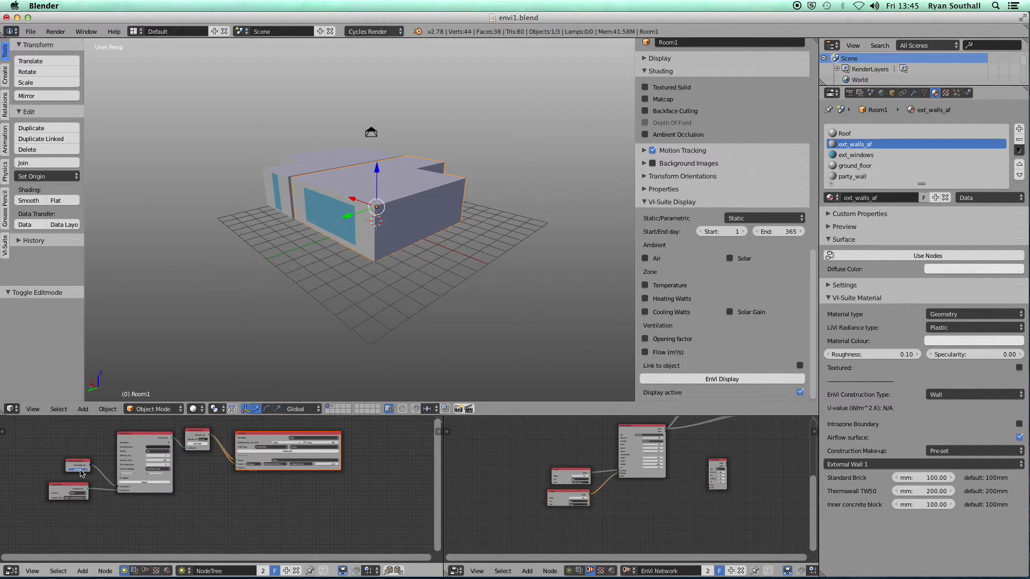
{"action": "left_click", "coordinate": [80, 473]}
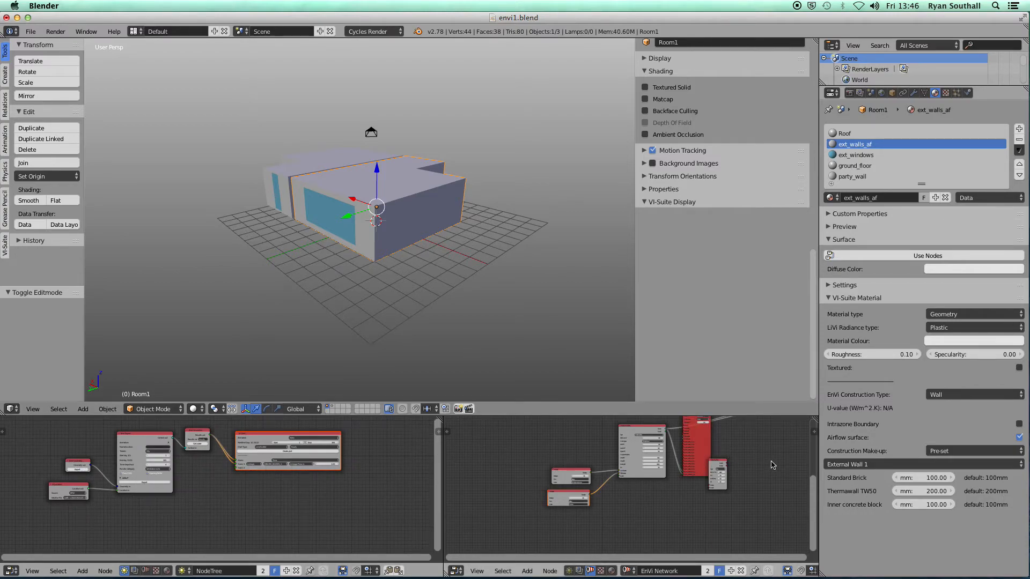
{"action": "key", "text": "ctrl+Up"}
{"action": "middle_click_drag", "start_coordinate": [678, 329], "coordinate": [468, 441]}
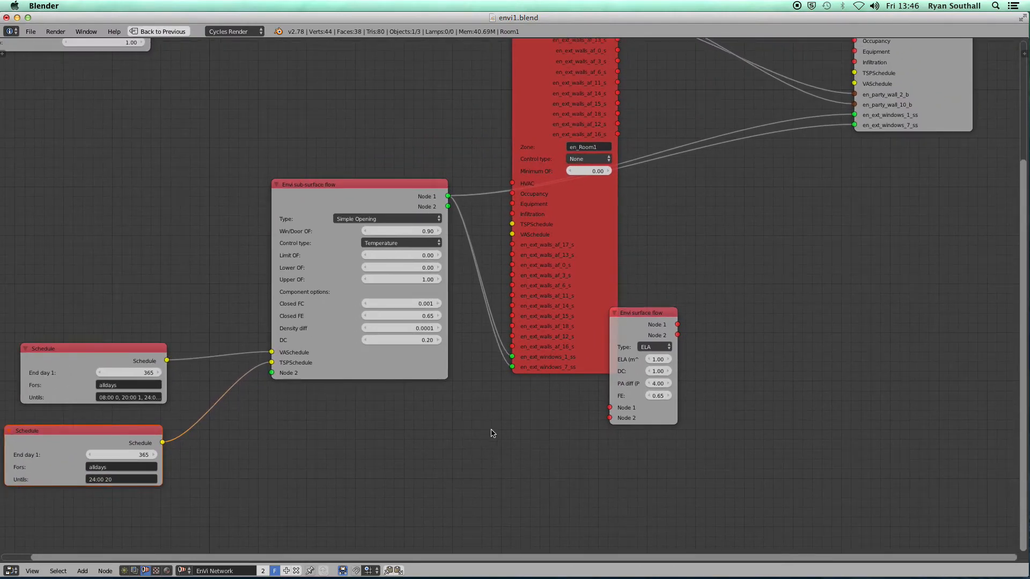
Inspect the EnVi zone and control nodes, then restore the multi-panel layout
{"action": "scroll", "coordinate": [496, 432], "scroll_direction": "down", "scroll_amount": 2}
{"action": "middle_click_drag", "start_coordinate": [520, 432], "coordinate": [436, 453]}
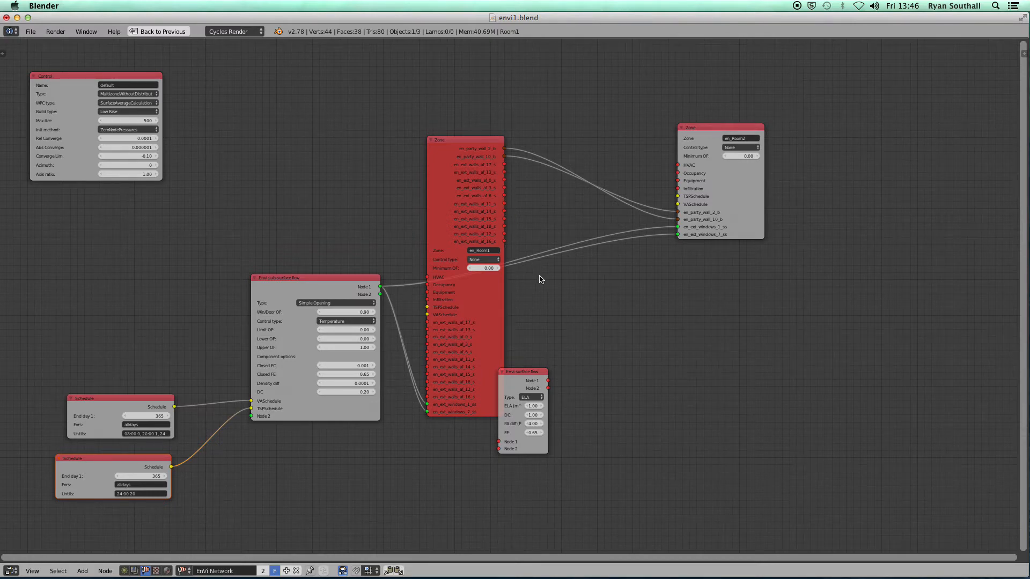
{"action": "scroll", "coordinate": [540, 278], "scroll_direction": "down", "scroll_amount": 3}
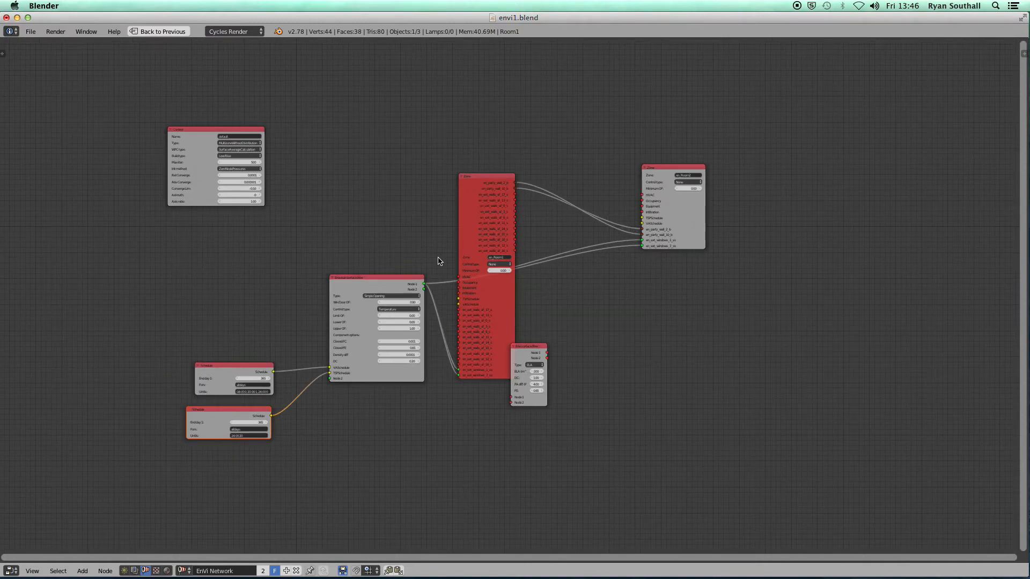
{"action": "key", "text": "ctrl+Up"}
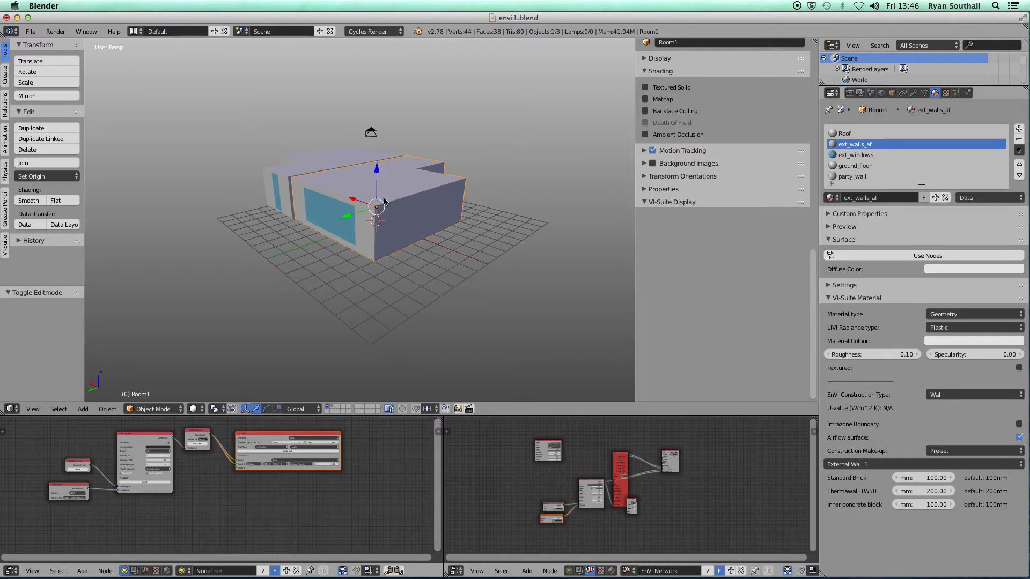
Switch Room1's material slot back to ext_walls
{"action": "left_click", "coordinate": [830, 198]}
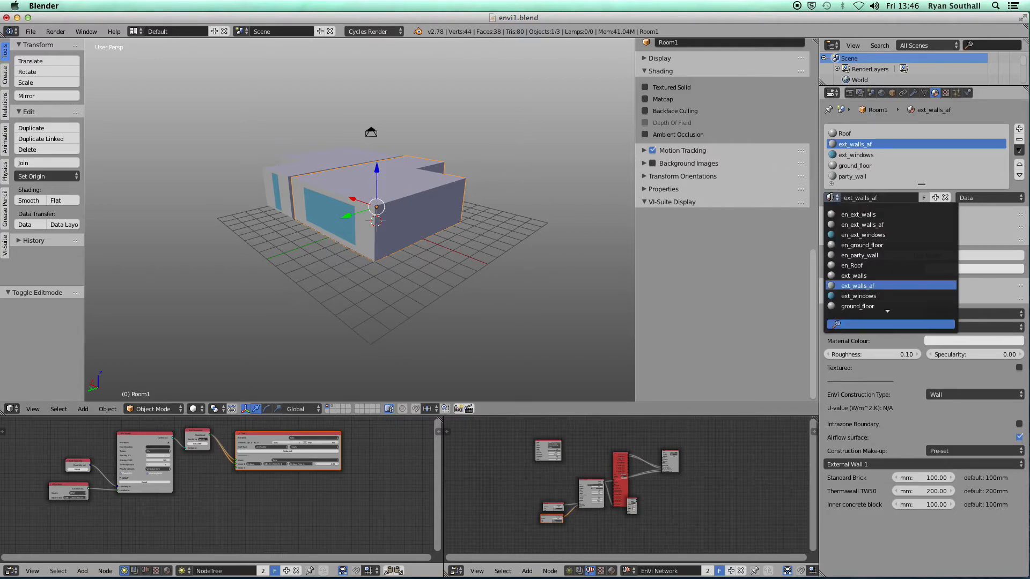
{"action": "left_click", "coordinate": [864, 275]}
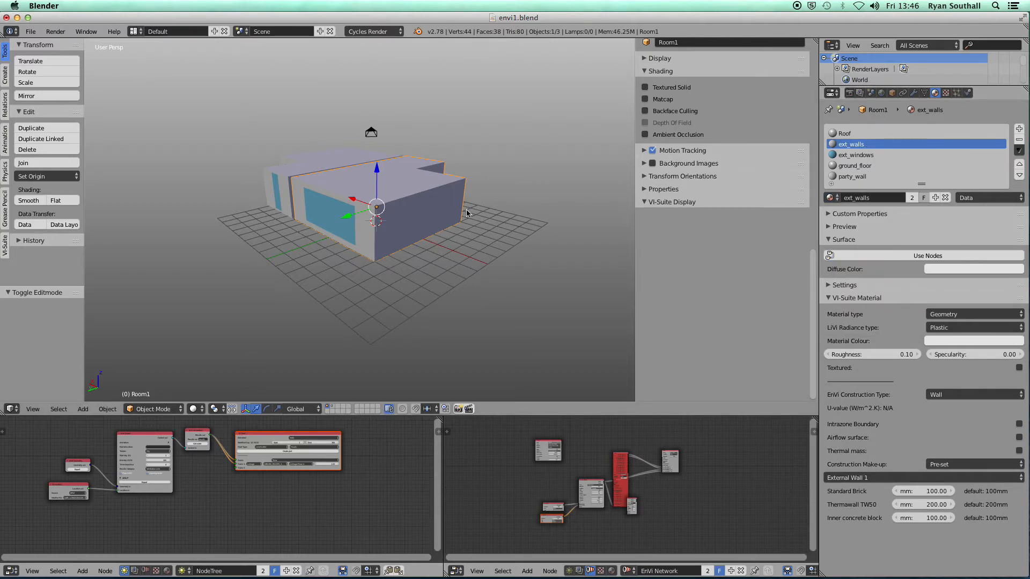
{"action": "middle_click_drag", "start_coordinate": [422, 220], "coordinate": [414, 211]}
{"action": "scroll", "coordinate": [418, 215], "scroll_direction": "up", "scroll_amount": 5}
{"action": "scroll", "coordinate": [419, 212], "scroll_direction": "down", "scroll_amount": 5}
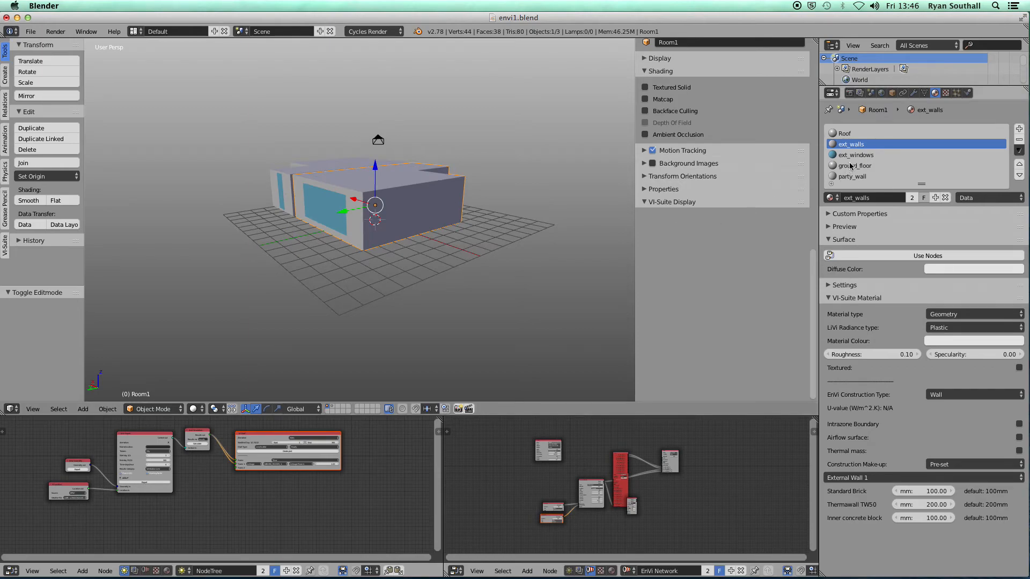
In Edit Mode, add a new material slot with en_ext_walls_af and assign it to the end wall
{"action": "key", "text": "Tab"}
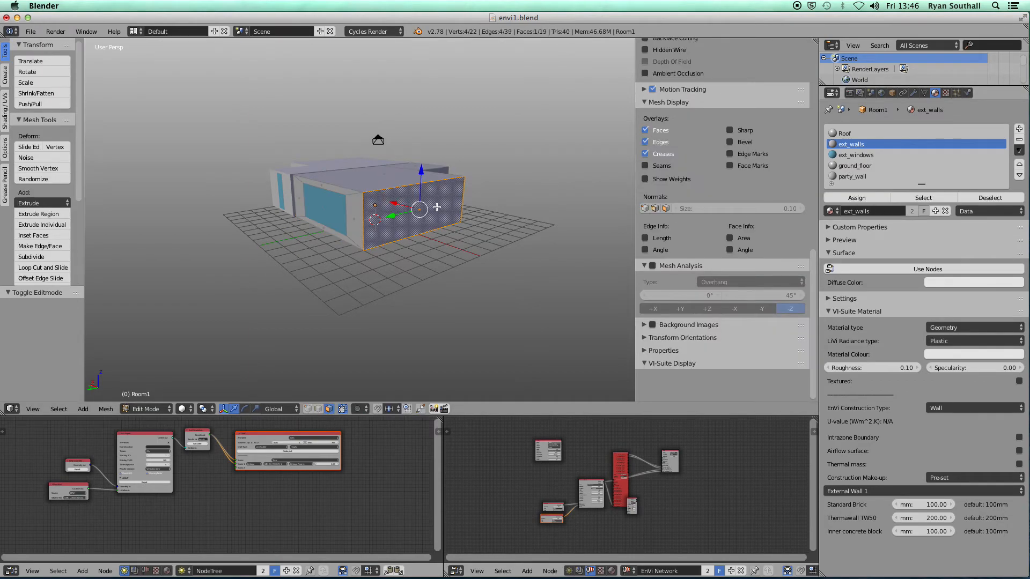
{"action": "left_click", "coordinate": [1019, 129]}
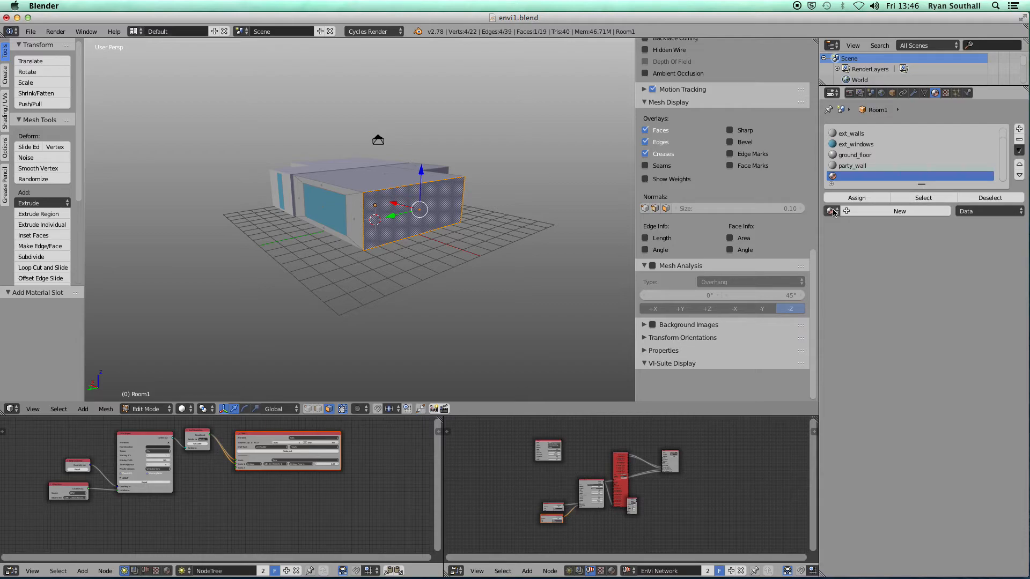
{"action": "left_click", "coordinate": [855, 198]}
{"action": "left_click", "coordinate": [833, 210]}
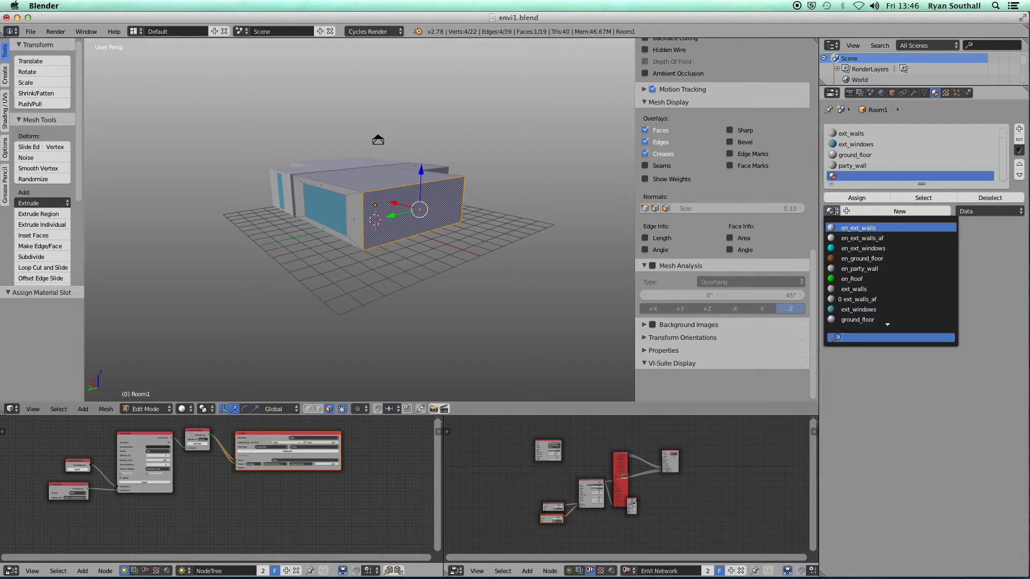
{"action": "left_click", "coordinate": [859, 238]}
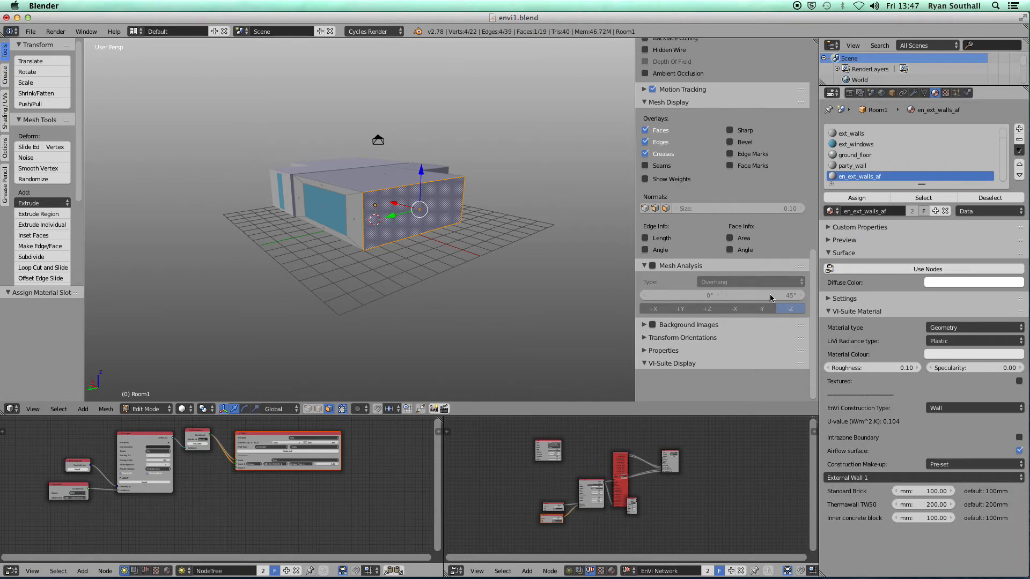
{"action": "key", "text": "Tab"}
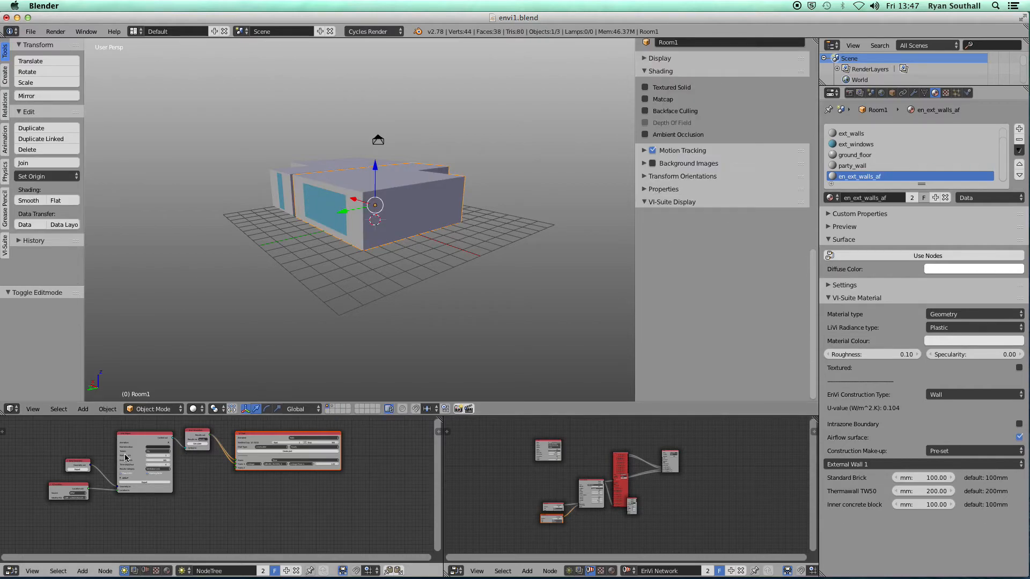
Re-export the geometry and arrange the maximized EnVi network around en_Room1 and the Schedule nodes
{"action": "left_click", "coordinate": [78, 471]}
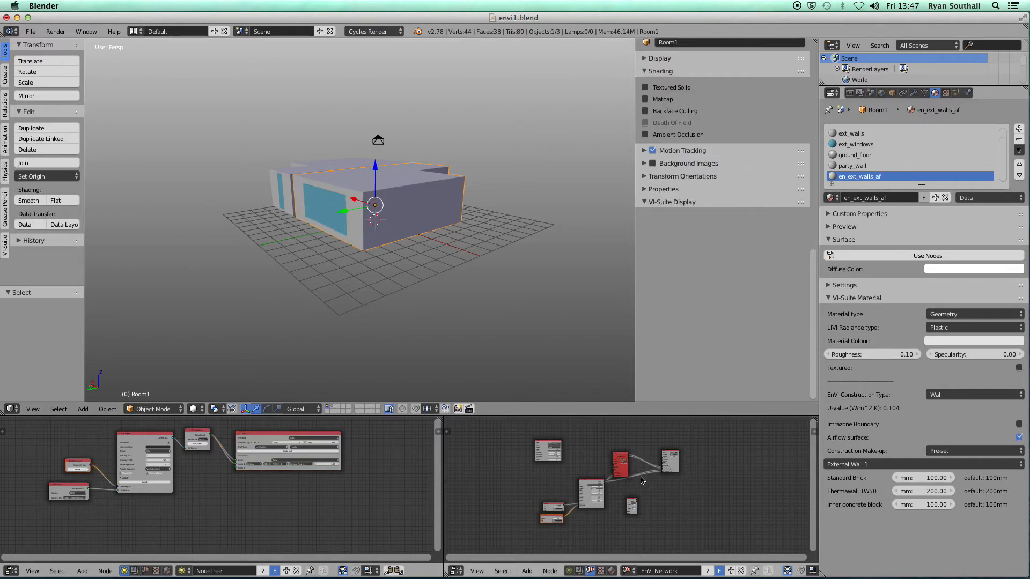
{"action": "key", "text": "ctrl+Up"}
{"action": "scroll", "coordinate": [480, 215], "scroll_direction": "up", "scroll_amount": 3}
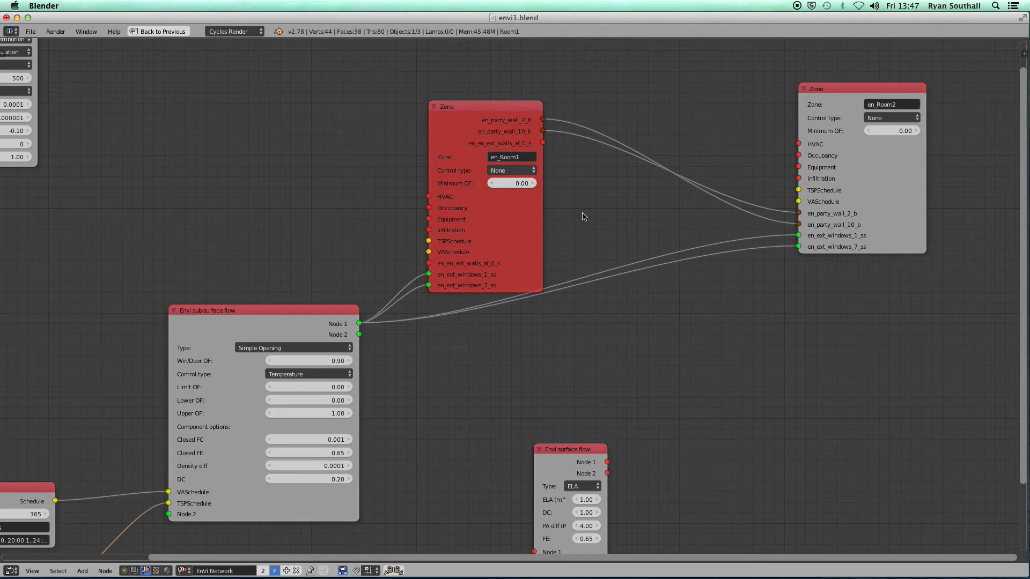
{"action": "left_click_drag", "start_coordinate": [485, 109], "coordinate": [470, 86]}
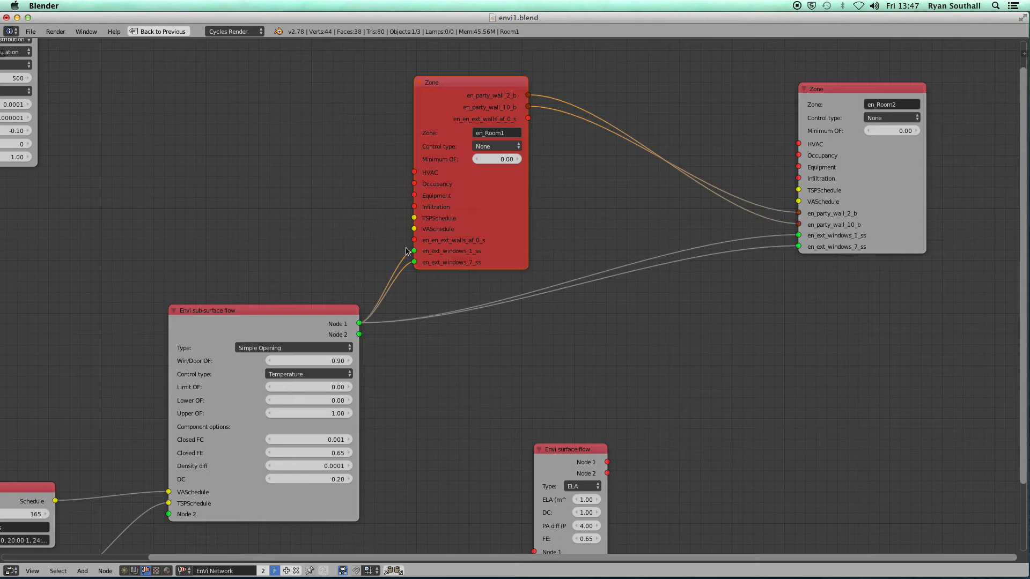
{"action": "scroll", "coordinate": [289, 232], "scroll_direction": "down", "scroll_amount": 2}
{"action": "middle_click_drag", "start_coordinate": [290, 232], "coordinate": [361, 168]}
Add an ELA Surface Flow node above the sub-surface flow node with ELA 0.100
{"action": "left_click", "coordinate": [83, 571]}
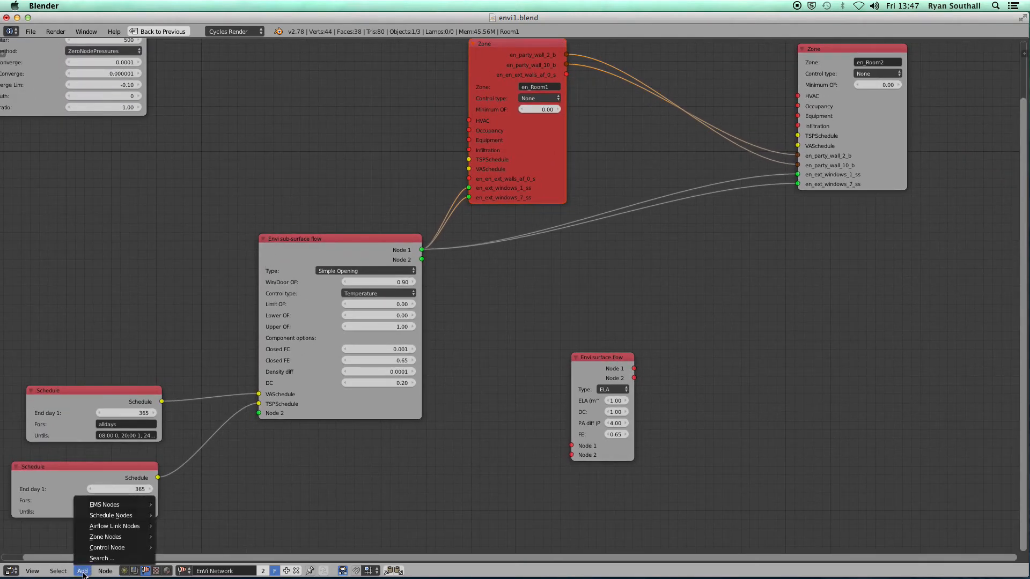
{"action": "mouse_move", "coordinate": [106, 530]}
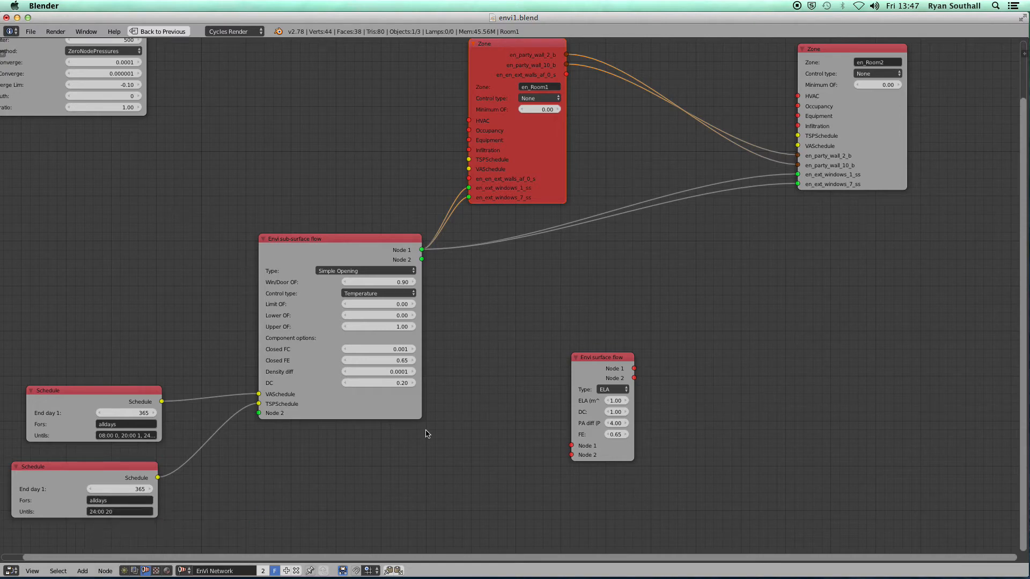
{"action": "left_click", "coordinate": [606, 360]}
{"action": "left_click_drag", "start_coordinate": [606, 360], "coordinate": [469, 178]}
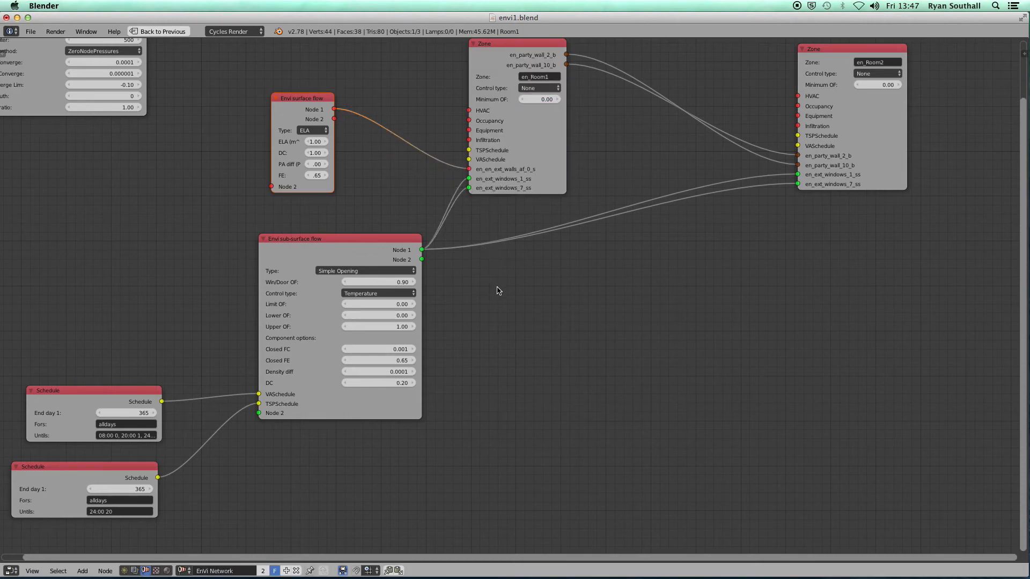
{"action": "left_click_drag", "start_coordinate": [271, 137], "coordinate": [208, 135]}
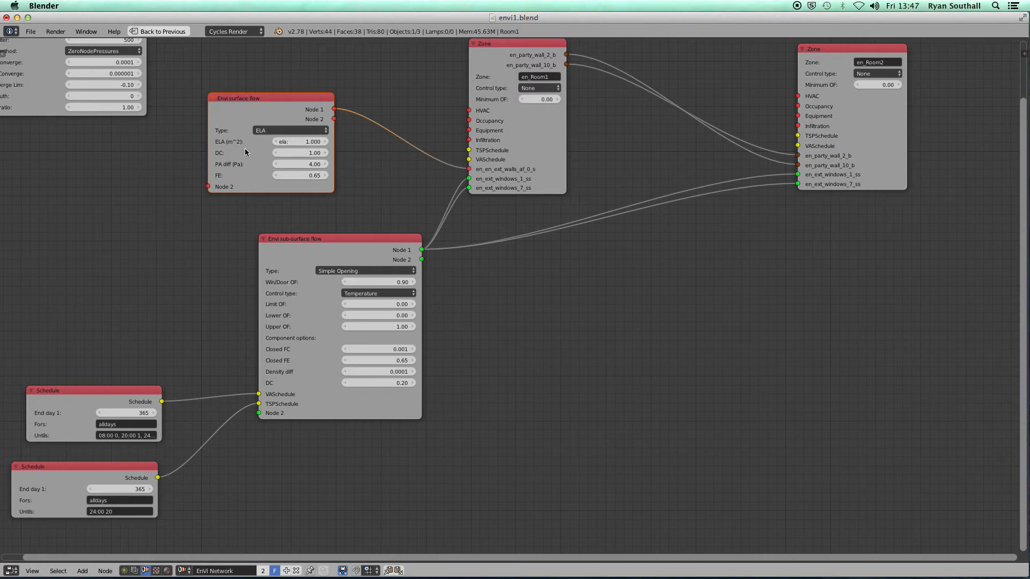
{"action": "left_click", "coordinate": [285, 130]}
{"action": "left_click", "coordinate": [308, 142]}
{"action": "type", "text": "0.1"}
{"action": "key", "text": "Return"}
{"action": "scroll", "coordinate": [284, 204], "scroll_direction": "down", "scroll_amount": 2}
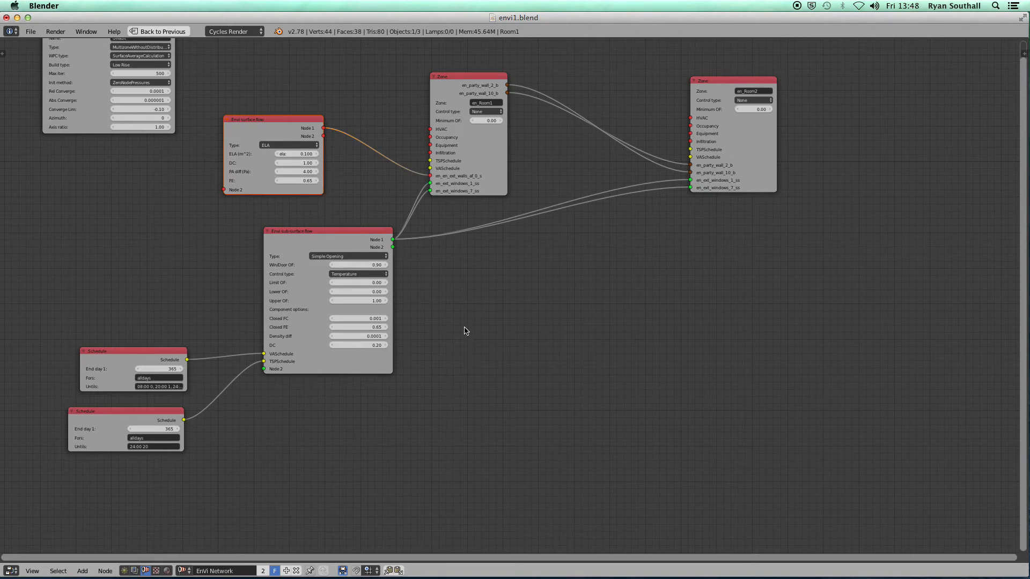
Restore the layout, rerun the EnergyPlus simulation with the wall link, and maximize the results node tree
{"action": "key", "text": "ctrl+Up"}
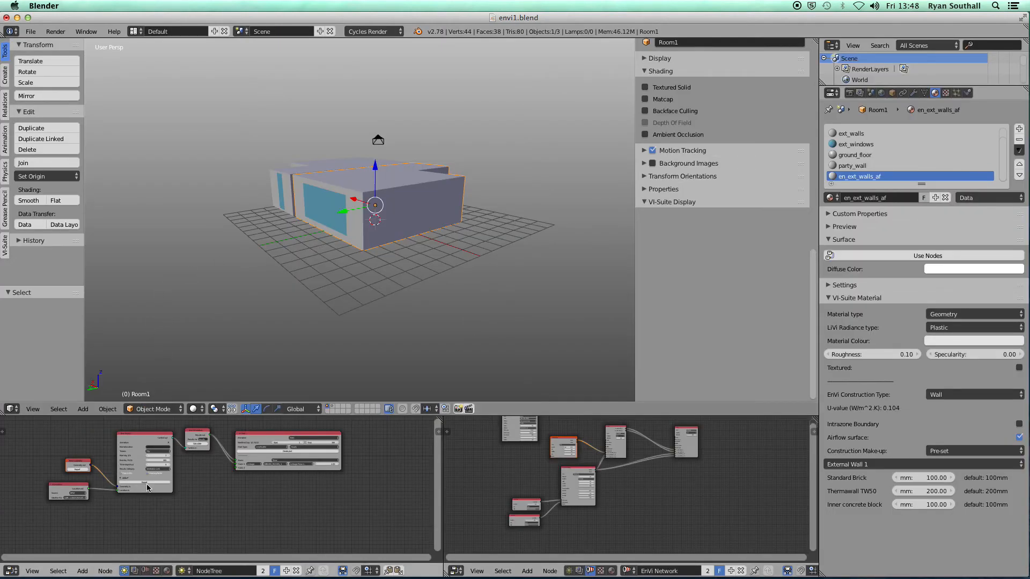
{"action": "left_click", "coordinate": [198, 444]}
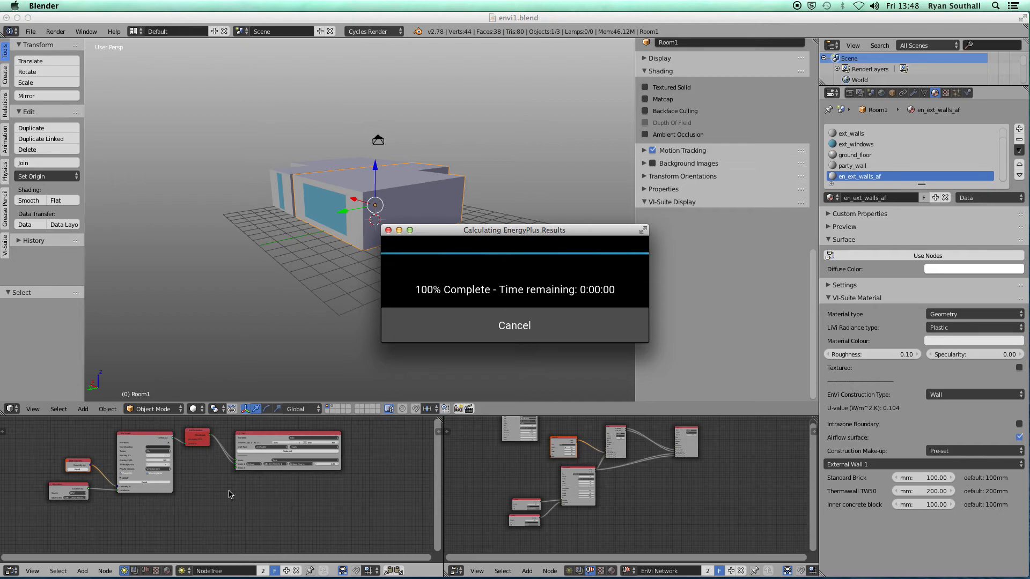
{"action": "scroll", "coordinate": [266, 479], "scroll_direction": "up", "scroll_amount": 4}
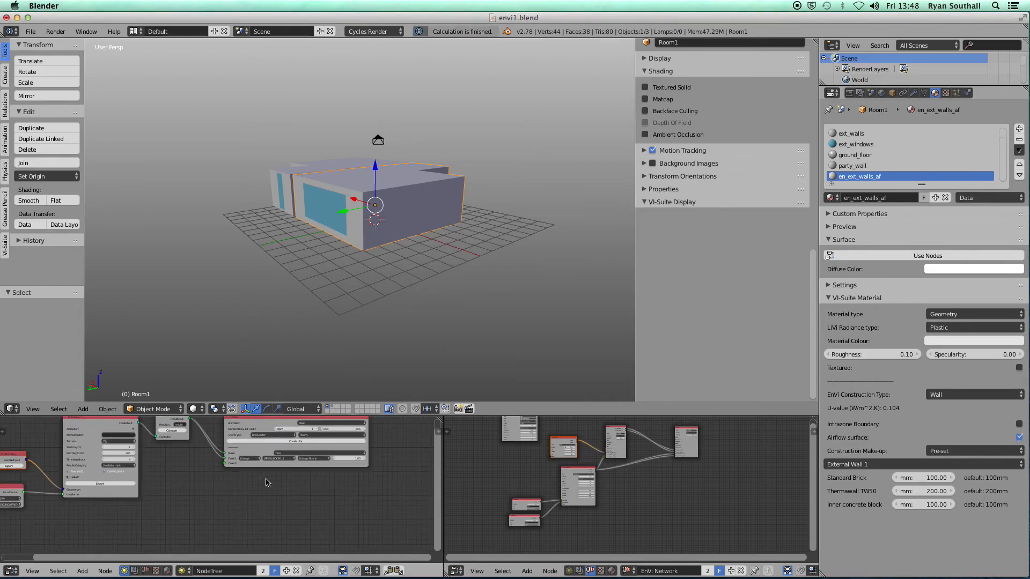
{"action": "key", "text": "ctrl+Up"}
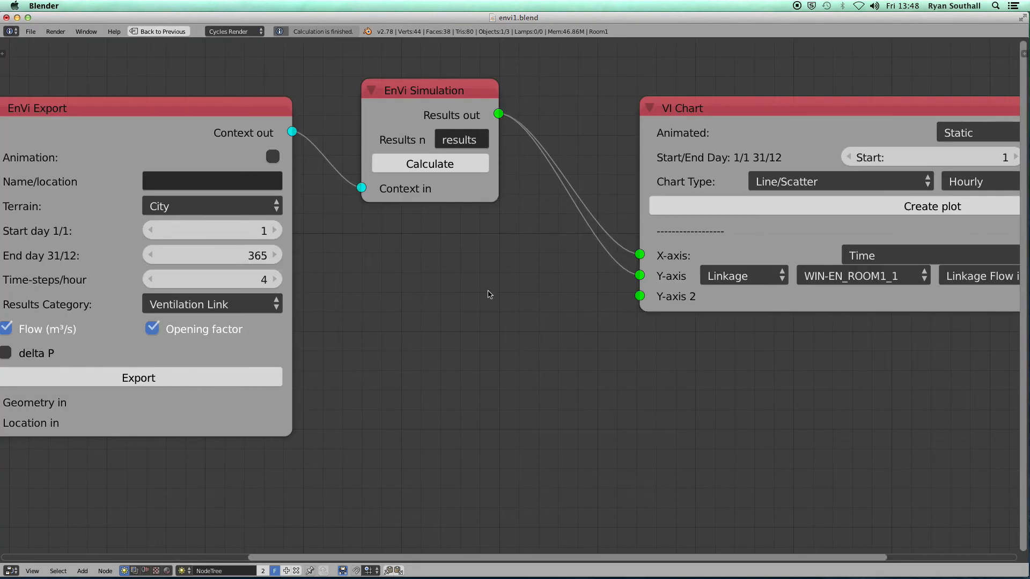
Plot hourly Linkage Flow in for the EN_ROOM1_0 link from the VI Chart node
{"action": "scroll", "coordinate": [518, 286], "scroll_direction": "down", "scroll_amount": 2}
{"action": "middle_click_drag", "start_coordinate": [553, 317], "coordinate": [359, 306]}
{"action": "left_click", "coordinate": [545, 276]}
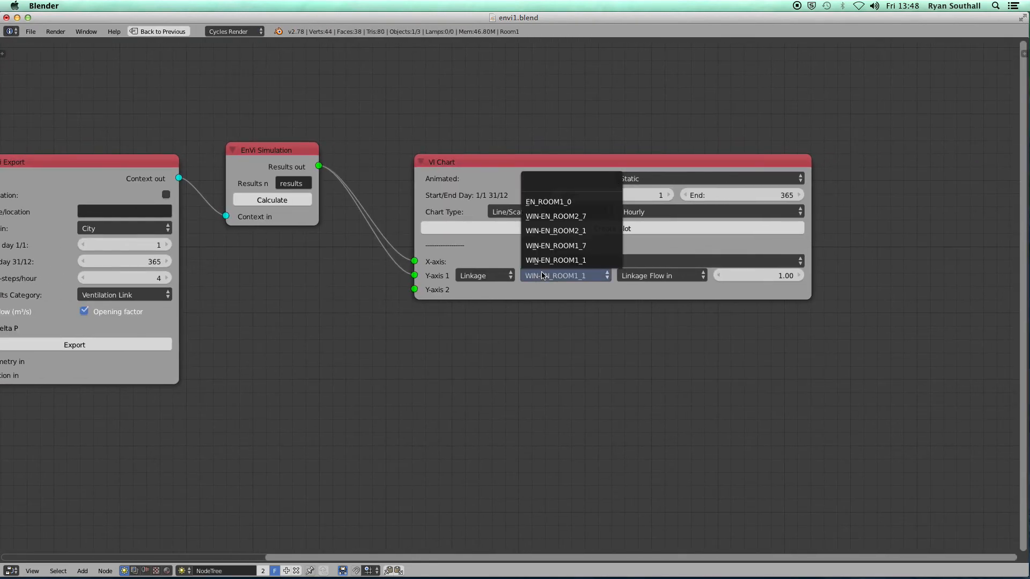
{"action": "left_click", "coordinate": [547, 202]}
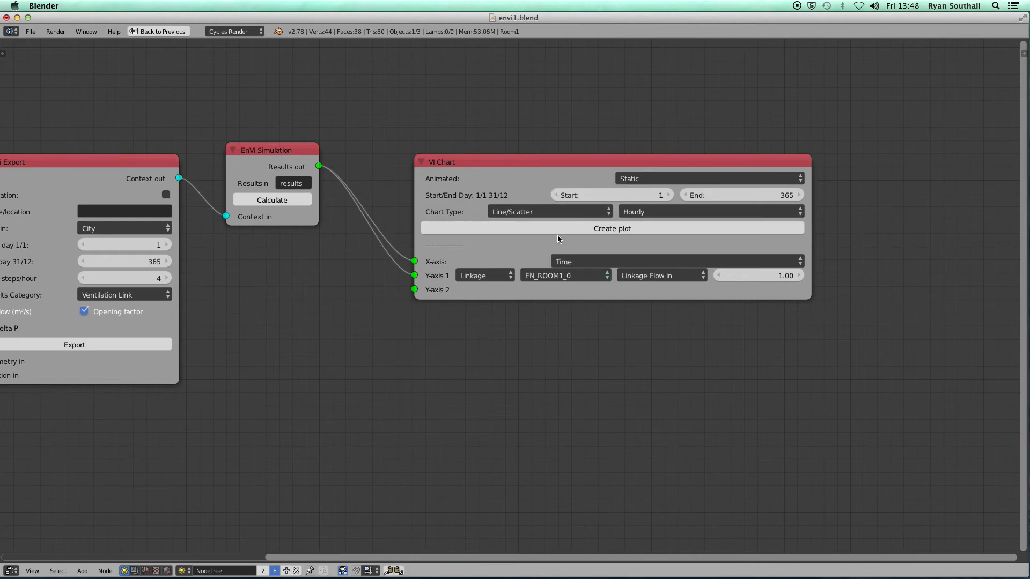
{"action": "left_click", "coordinate": [606, 229]}
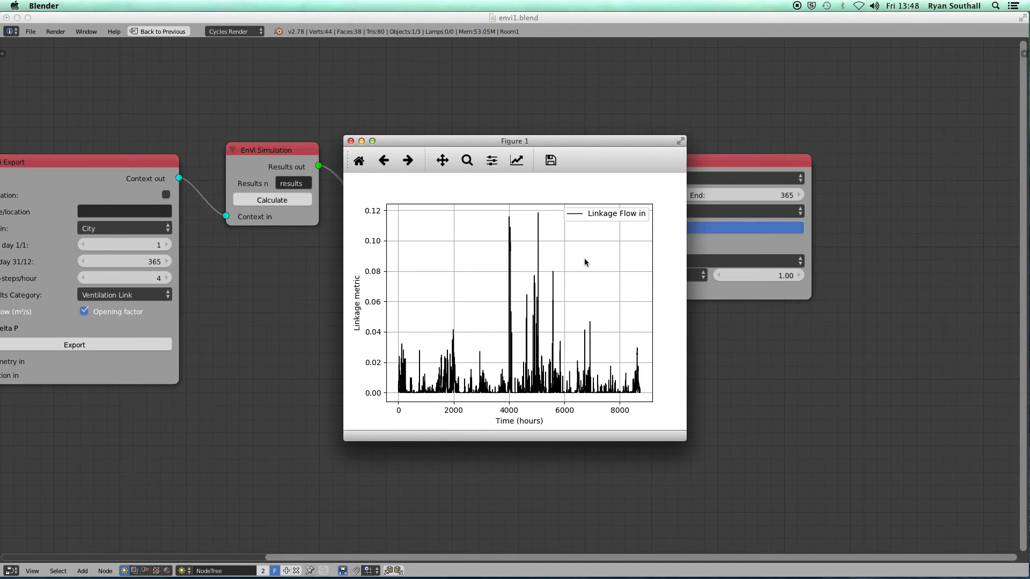
Close the Figure 1 chart and restore the full multi-editor workspace layout
{"action": "left_click", "coordinate": [351, 141]}
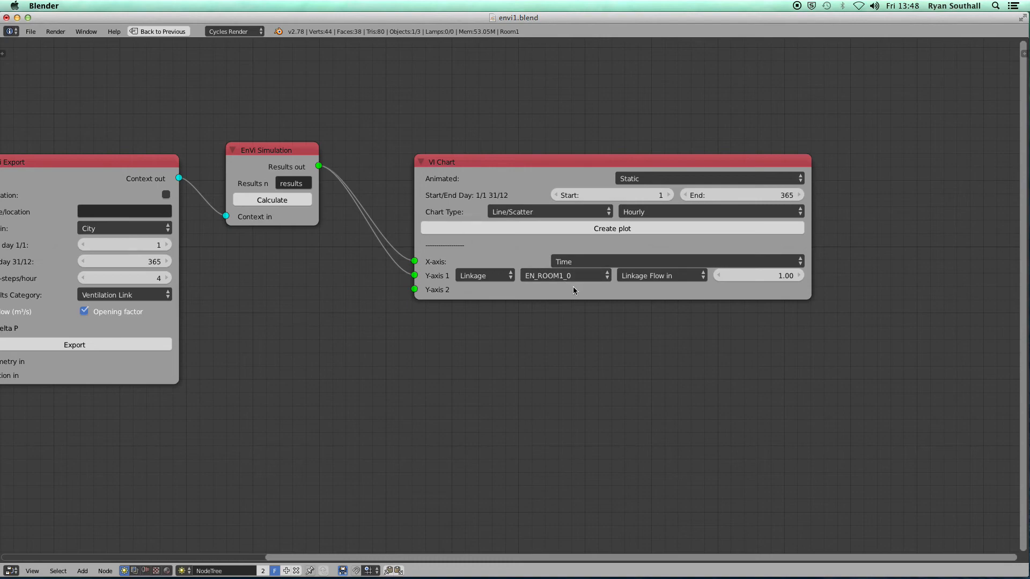
{"action": "scroll", "coordinate": [553, 320], "scroll_direction": "down", "scroll_amount": 2}
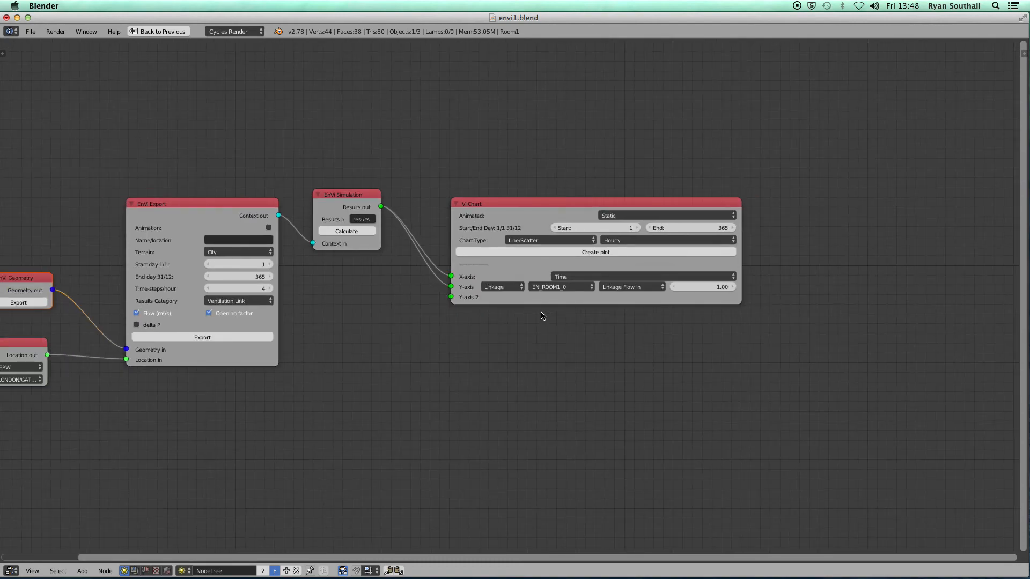
{"action": "key", "text": "ctrl+Up"}
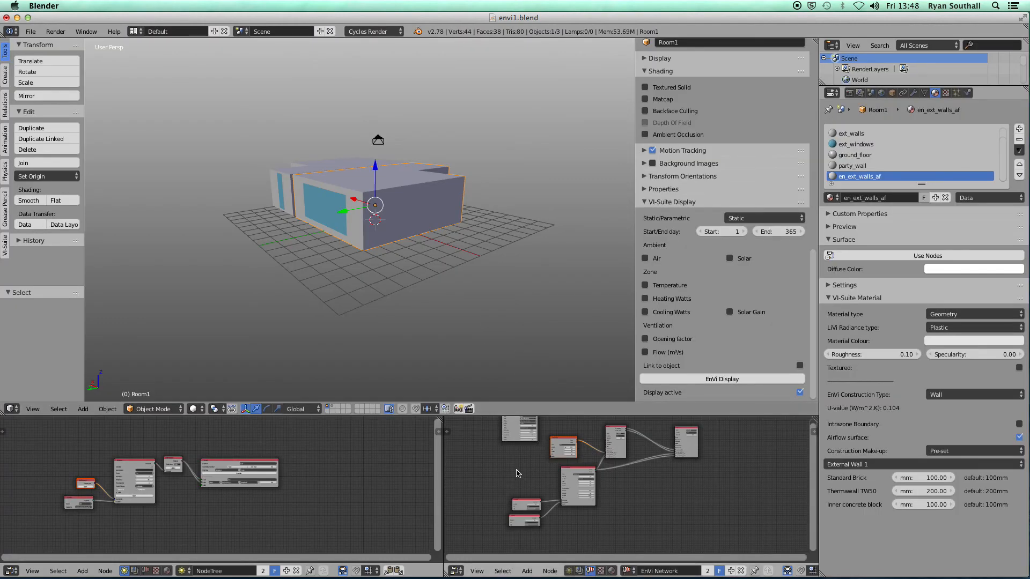
Maximize the EnVi Network editor and pan to show the Schedule nodes and both zones
{"action": "key", "text": "ctrl+Up"}
{"action": "scroll", "coordinate": [480, 349], "scroll_direction": "down", "scroll_amount": 1}
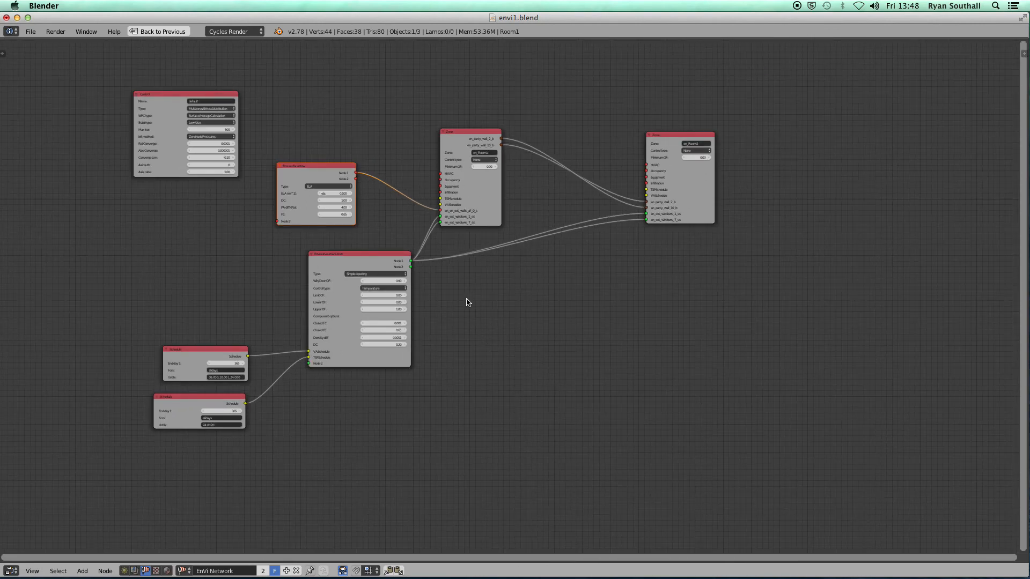
{"action": "scroll", "coordinate": [468, 302], "scroll_direction": "up", "scroll_amount": 5}
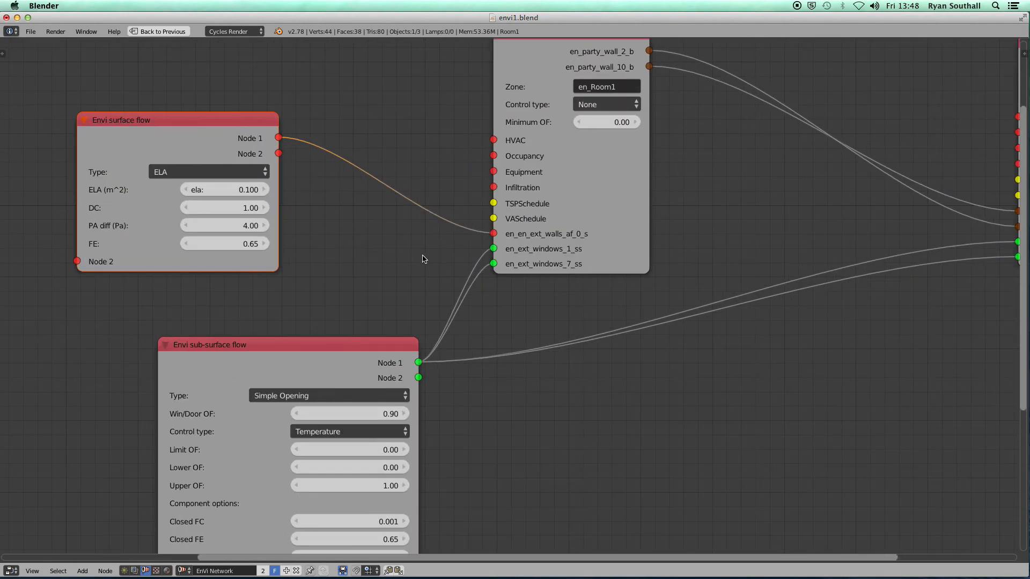
{"action": "scroll", "coordinate": [446, 271], "scroll_direction": "down", "scroll_amount": 3}
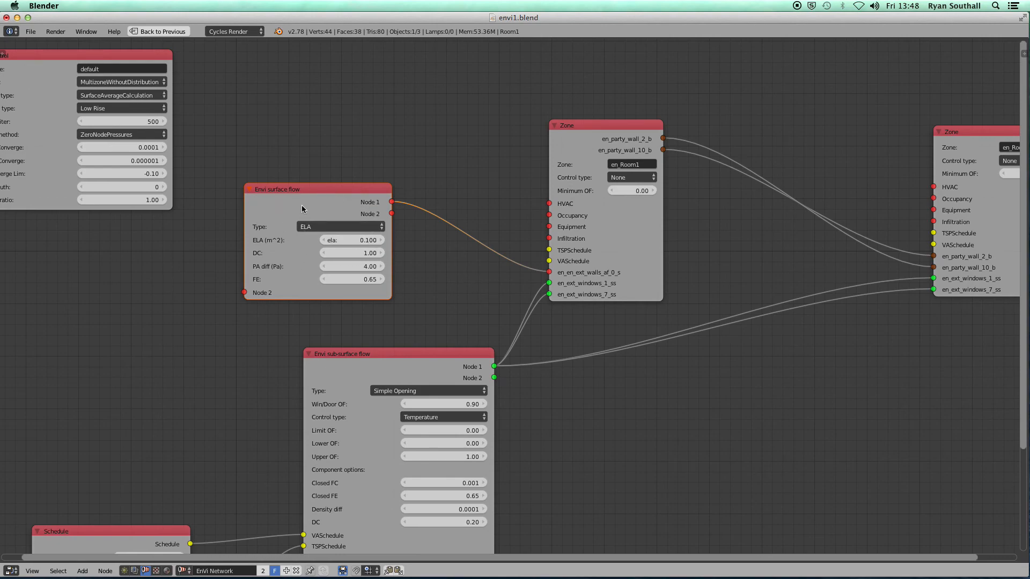
{"action": "middle_click_drag", "start_coordinate": [254, 349], "coordinate": [410, 213]}
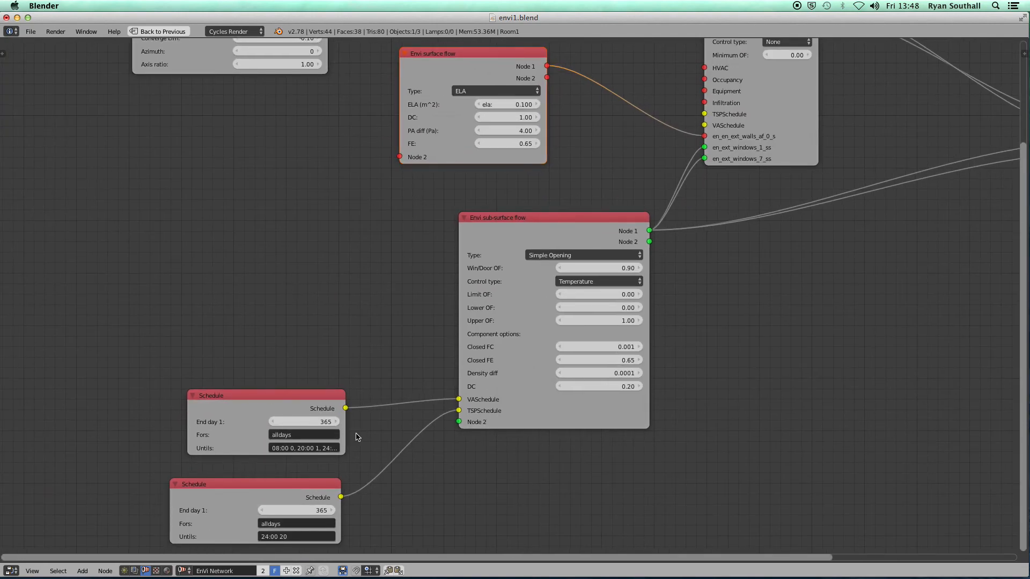
{"action": "scroll", "coordinate": [374, 309], "scroll_direction": "down", "scroll_amount": 2}
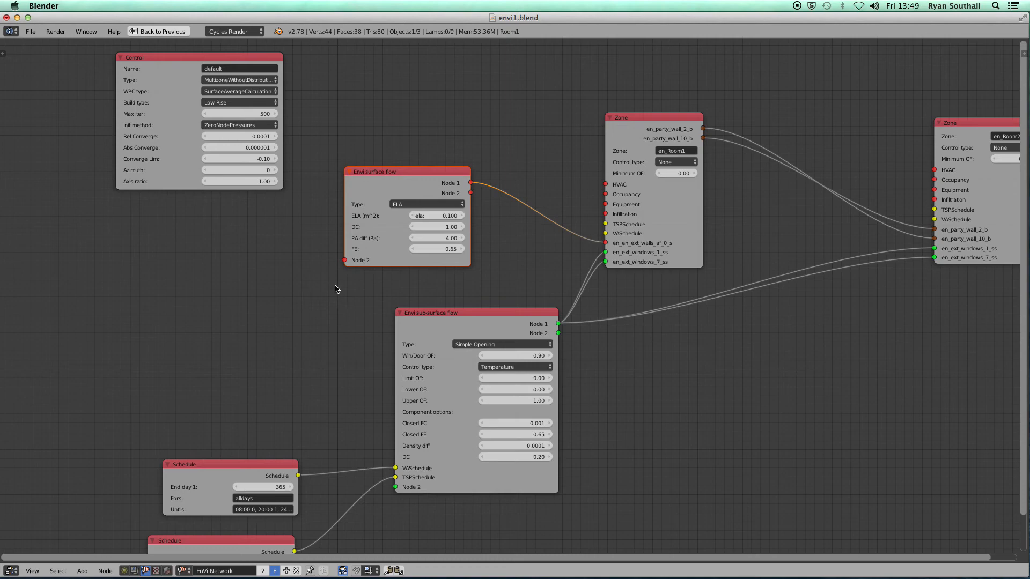
{"action": "middle_click_drag", "start_coordinate": [758, 206], "coordinate": [472, 235]}
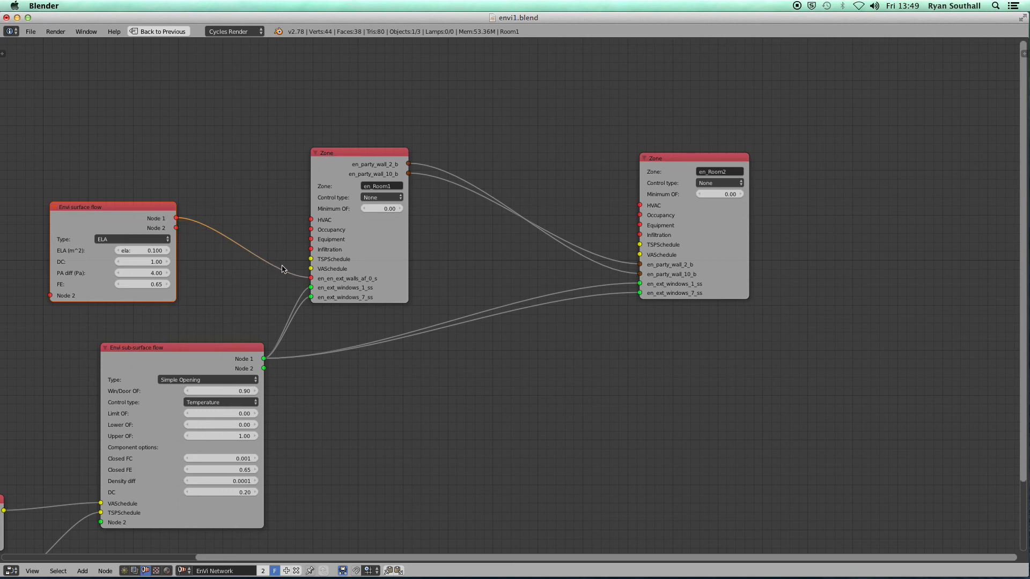
Disconnect the surface flow link from en_Room1's en_en_ext_walls_af_0_s socket and spread the zone nodes apart
{"action": "left_click_drag", "start_coordinate": [311, 279], "coordinate": [568, 64]}
{"action": "left_click_drag", "start_coordinate": [370, 157], "coordinate": [342, 150]}
{"action": "left_click_drag", "start_coordinate": [700, 159], "coordinate": [745, 168]}
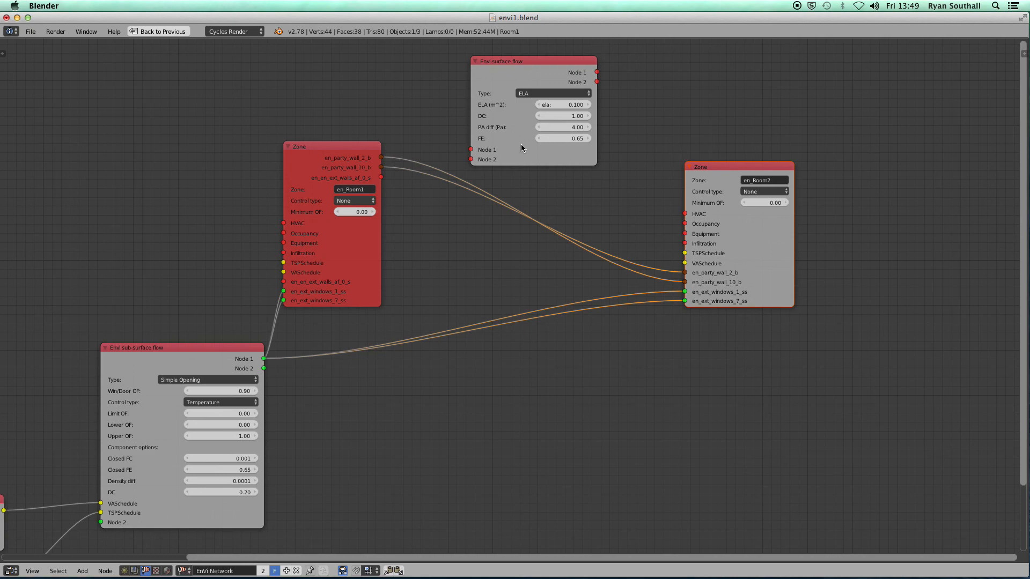
Return to the full workspace and orbit the 3D view around the building
{"action": "scroll", "coordinate": [504, 227], "scroll_direction": "down", "scroll_amount": 4}
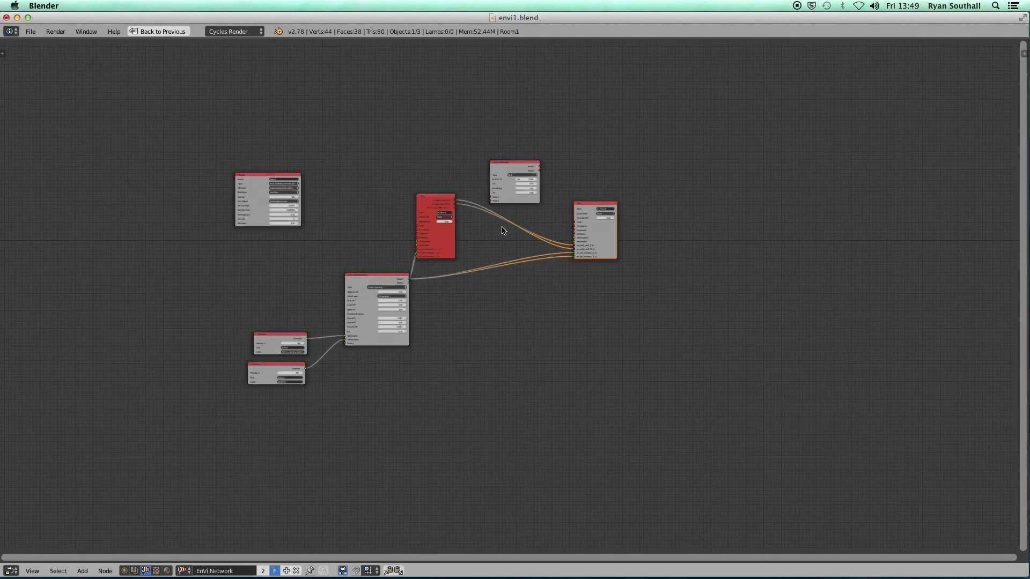
{"action": "key", "text": "ctrl+Up"}
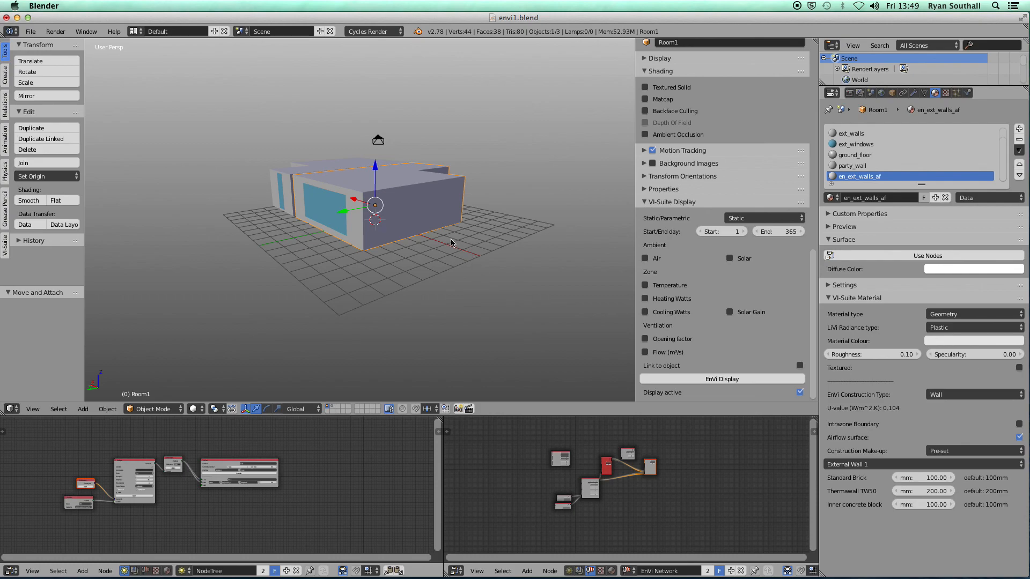
{"action": "middle_click_drag", "start_coordinate": [428, 268], "coordinate": [456, 285]}
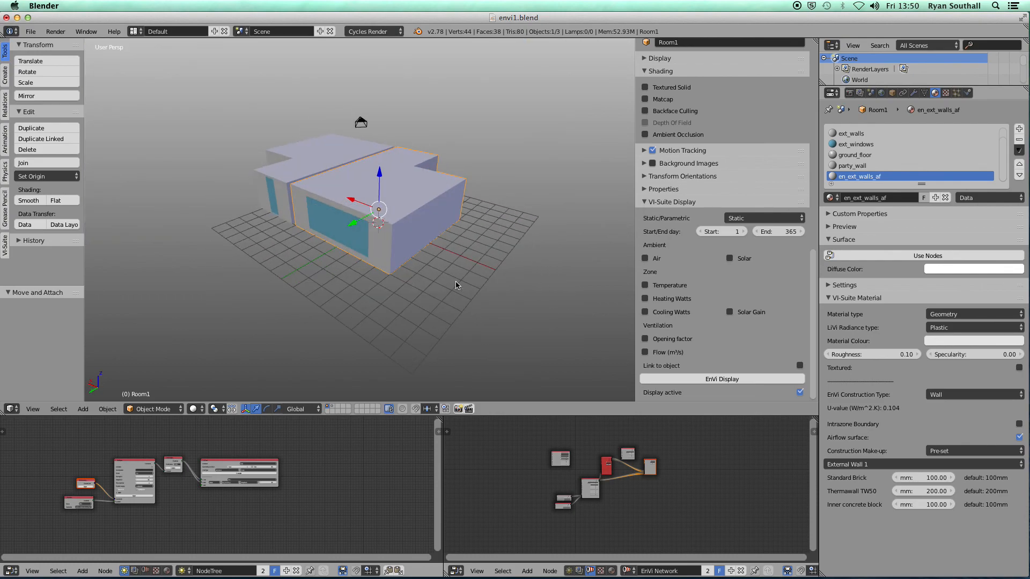